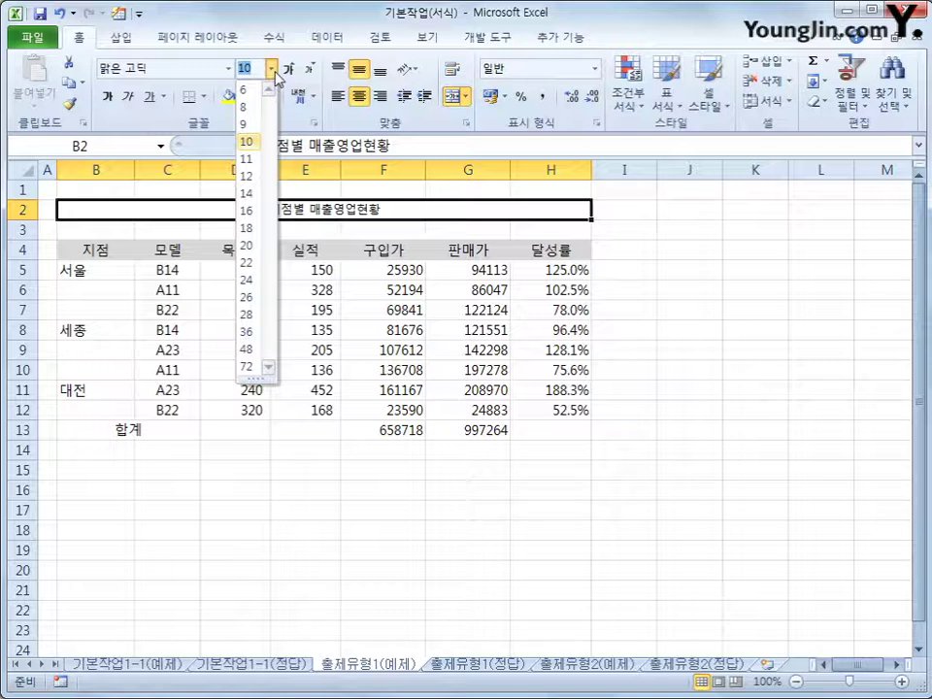
# Set the font size of the merged title in B2 to 18
pyautogui.click(254, 228)
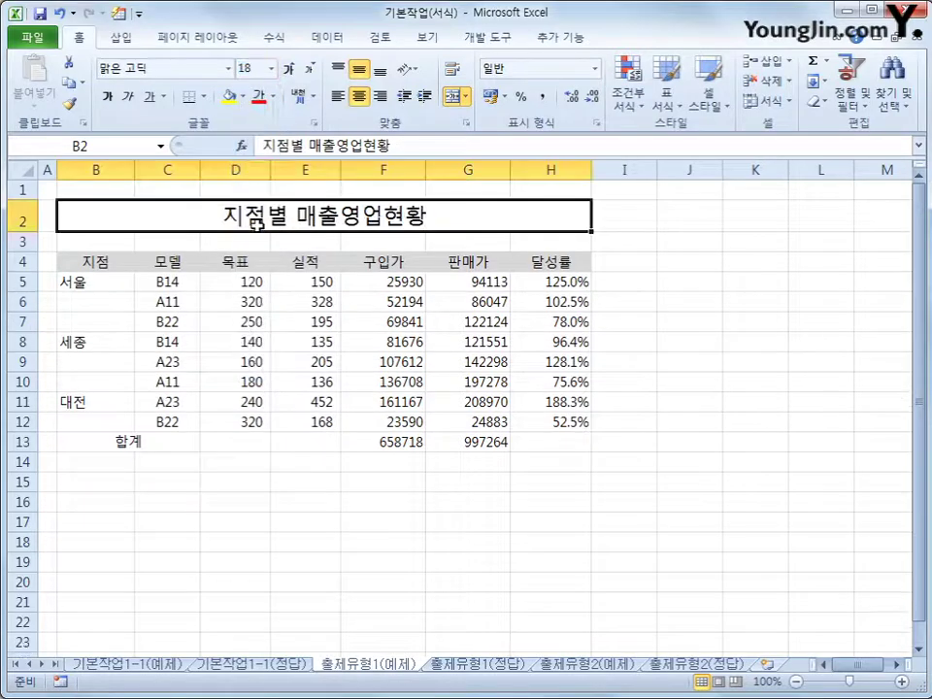
pyautogui.click(204, 97)
pyautogui.click(163, 96)
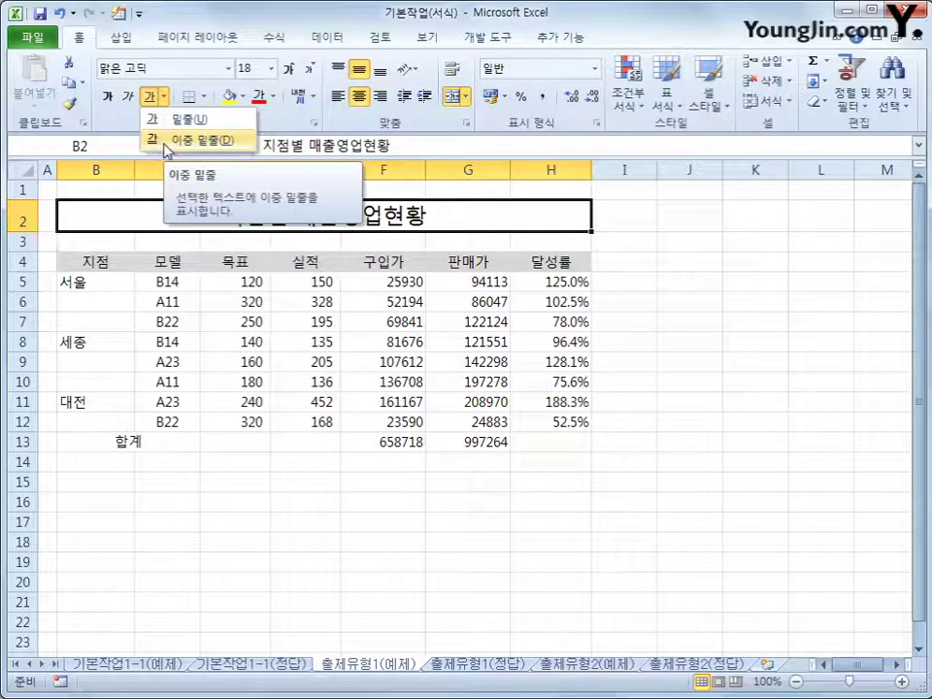
pyautogui.click(164, 141)
pyautogui.click(164, 96)
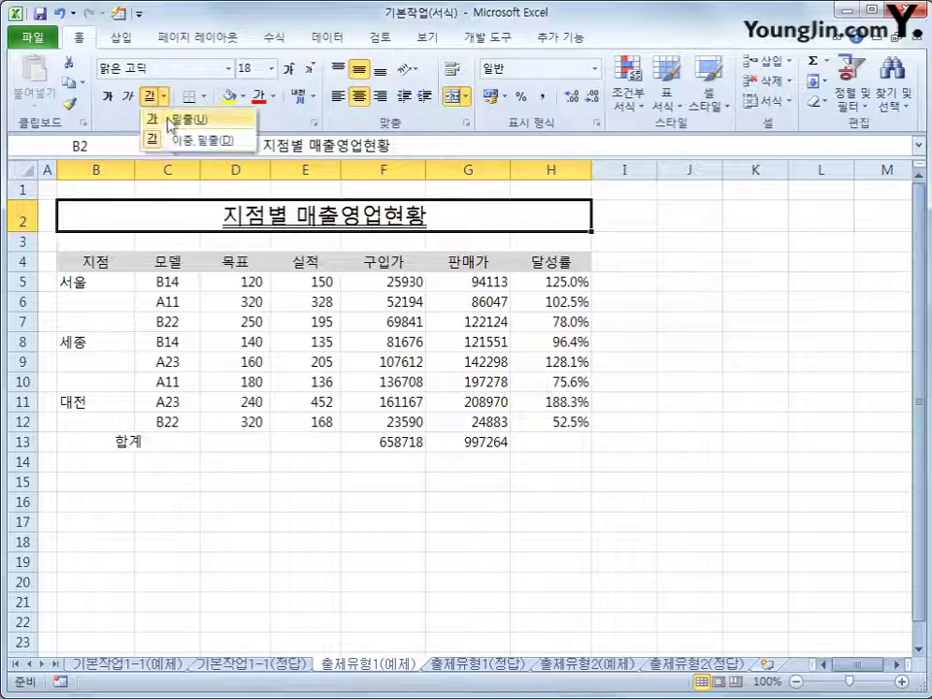
pyautogui.click(197, 141)
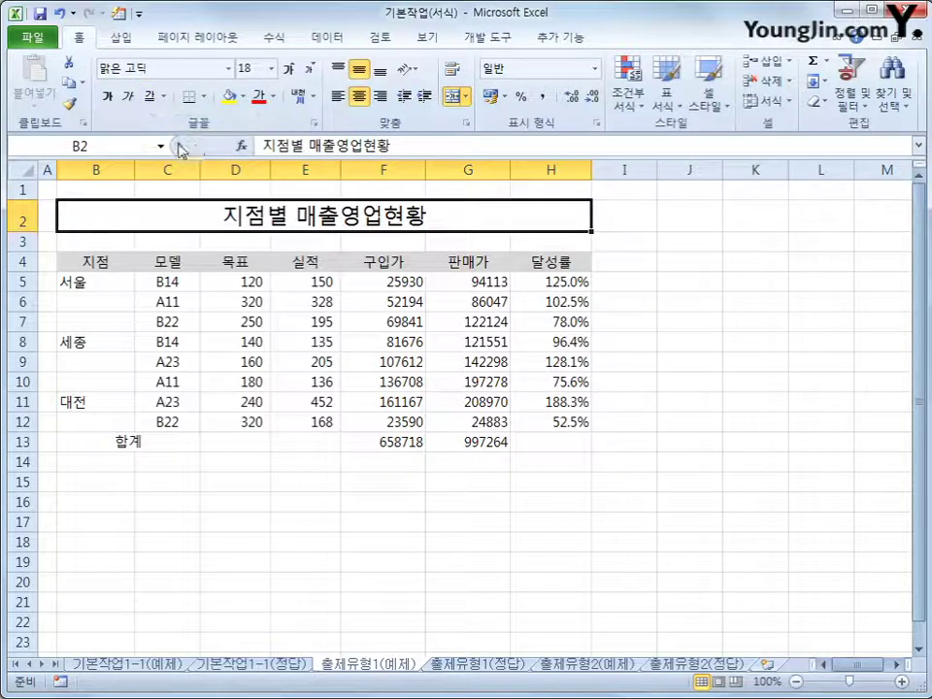
# Make the title in B2 bold and give it a double underline
pyautogui.click(108, 96)
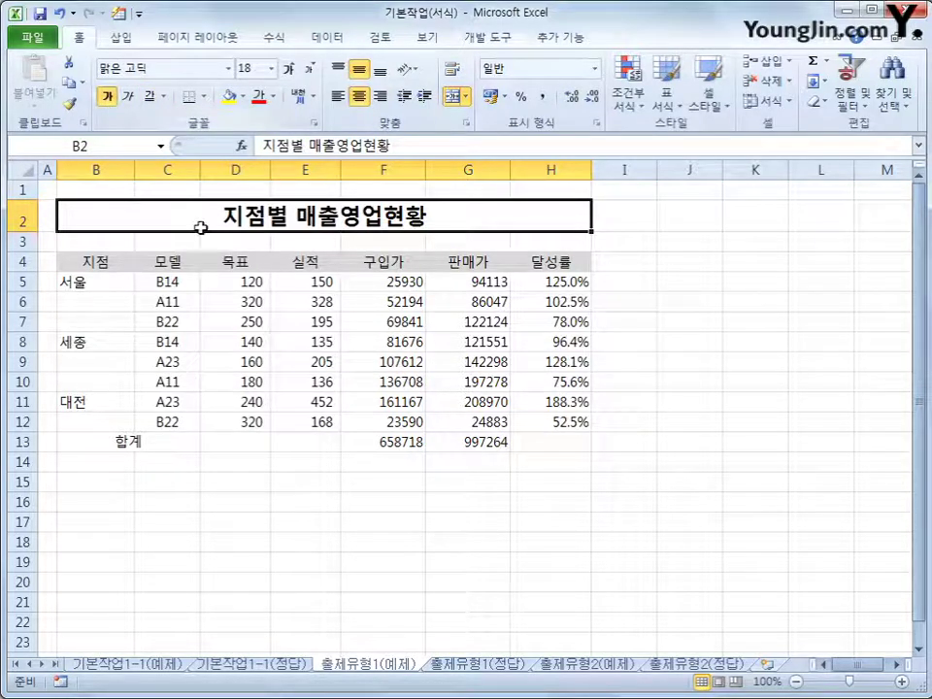
pyautogui.click(164, 96)
pyautogui.click(165, 141)
pyautogui.click(669, 437)
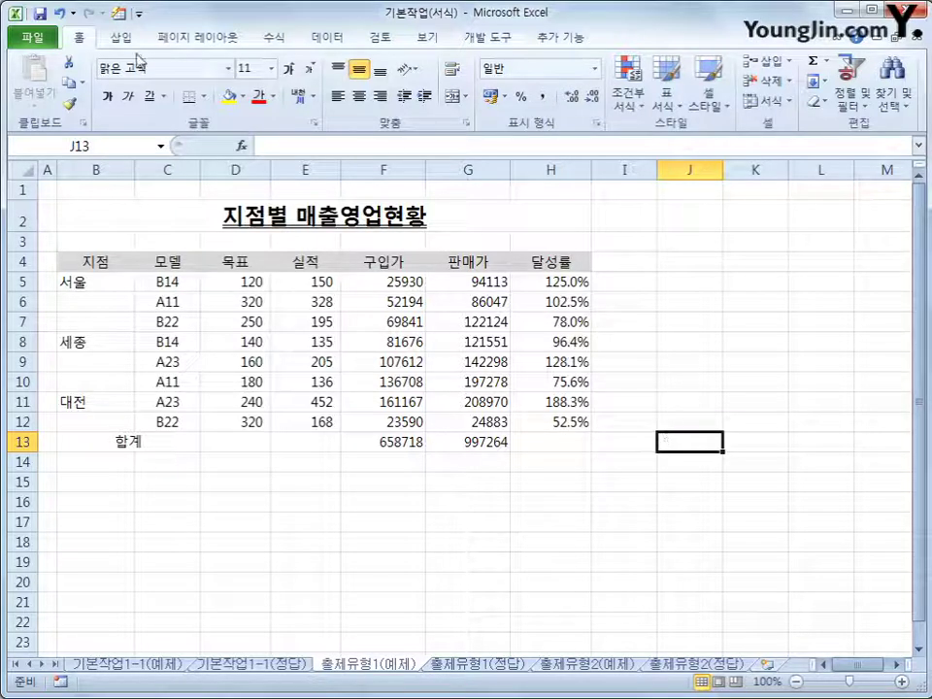
# Insert a comment on the title cell B2, replacing the default user name with the text "2018년 상반기"
pyautogui.click(228, 216)
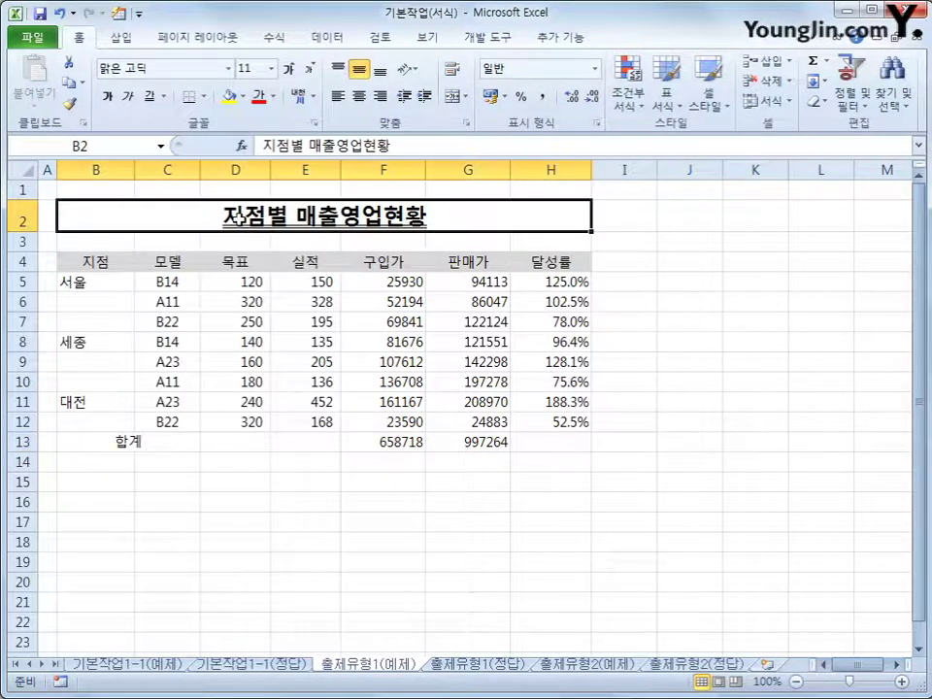
pyautogui.rightClick(492, 216)
pyautogui.click(601, 453)
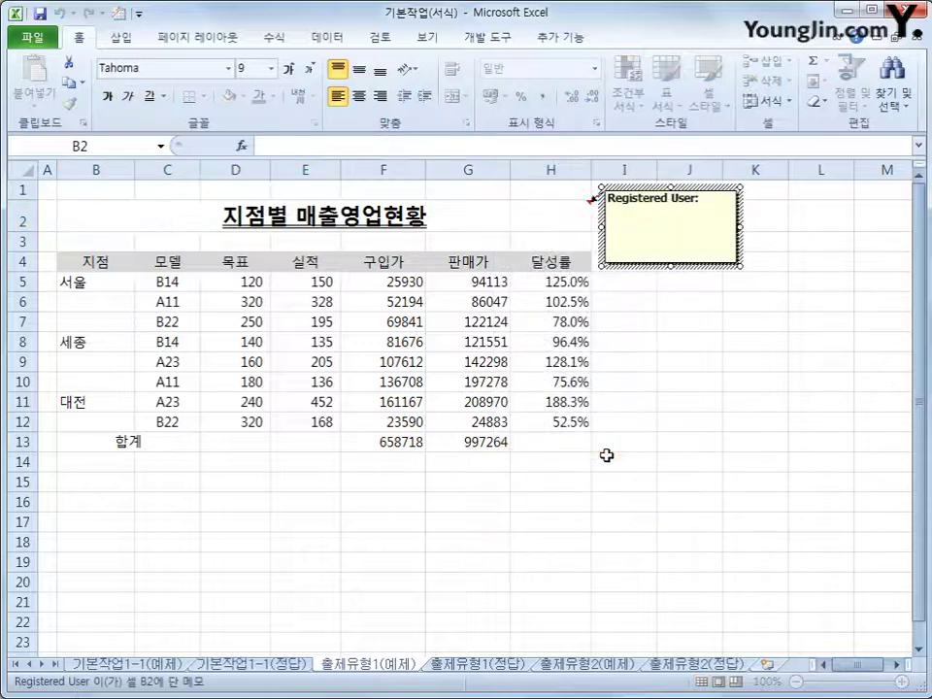
pyautogui.hotkey('shift', 'Up')
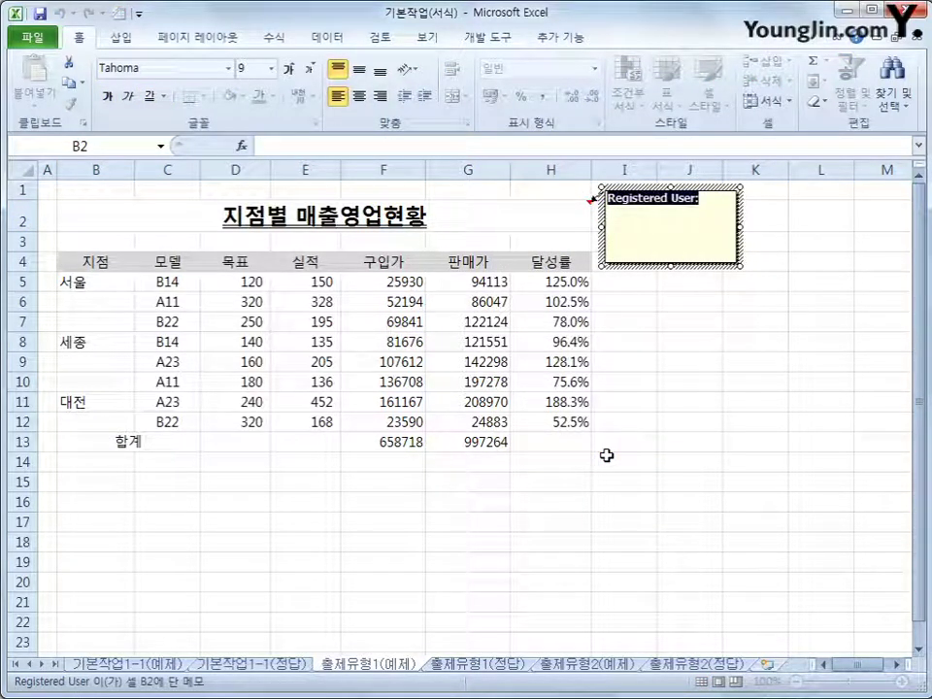
pyautogui.press('Delete')
pyautogui.write('2018')
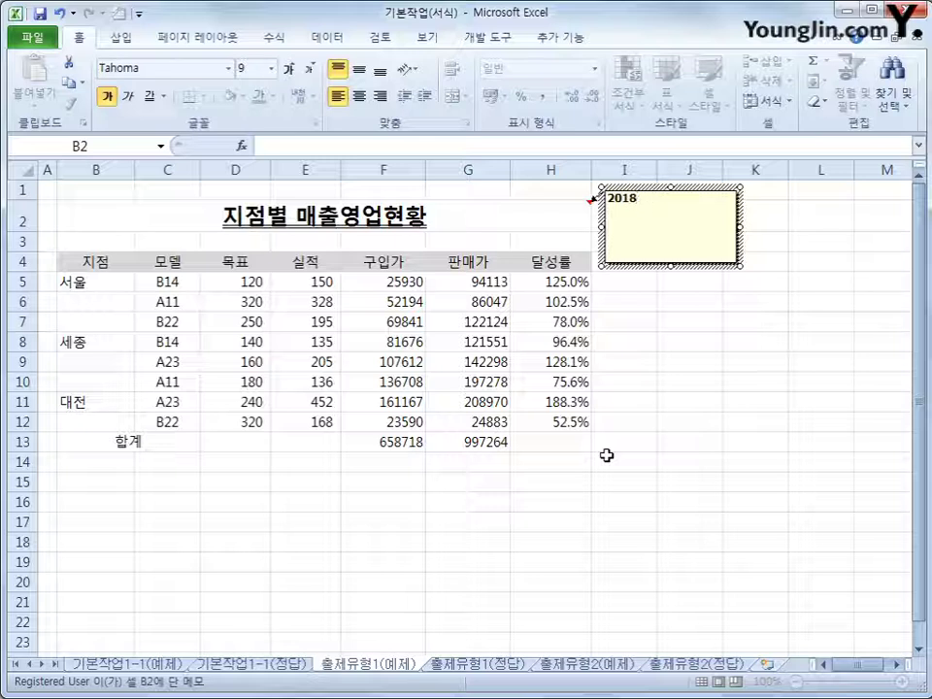
pyautogui.write('년 상반기')
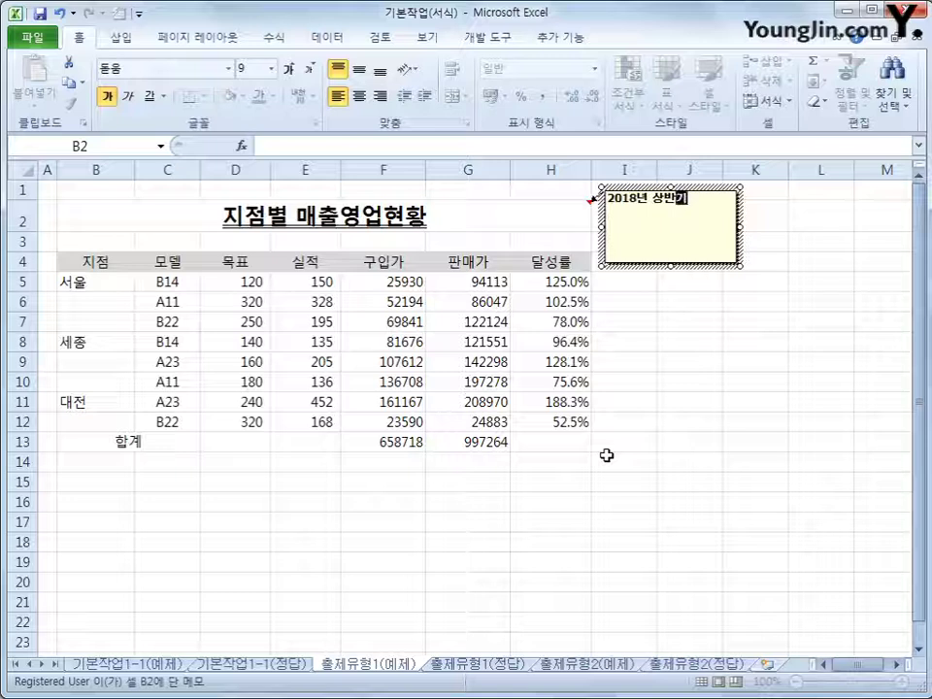
pyautogui.click(482, 223)
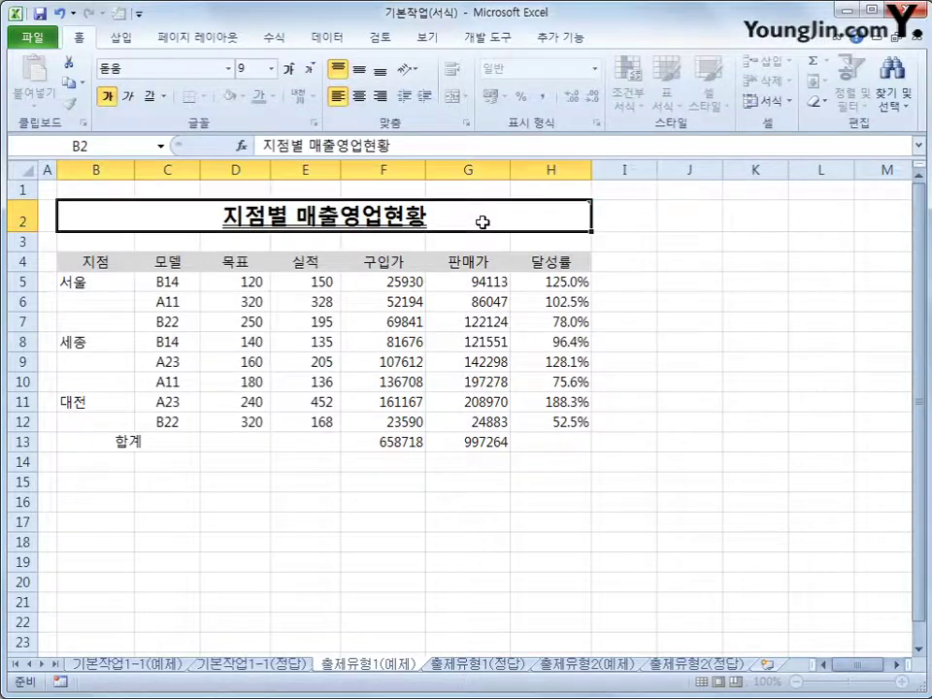
# Keep the comment on title cell B2 permanently displayed
pyautogui.rightClick(482, 223)
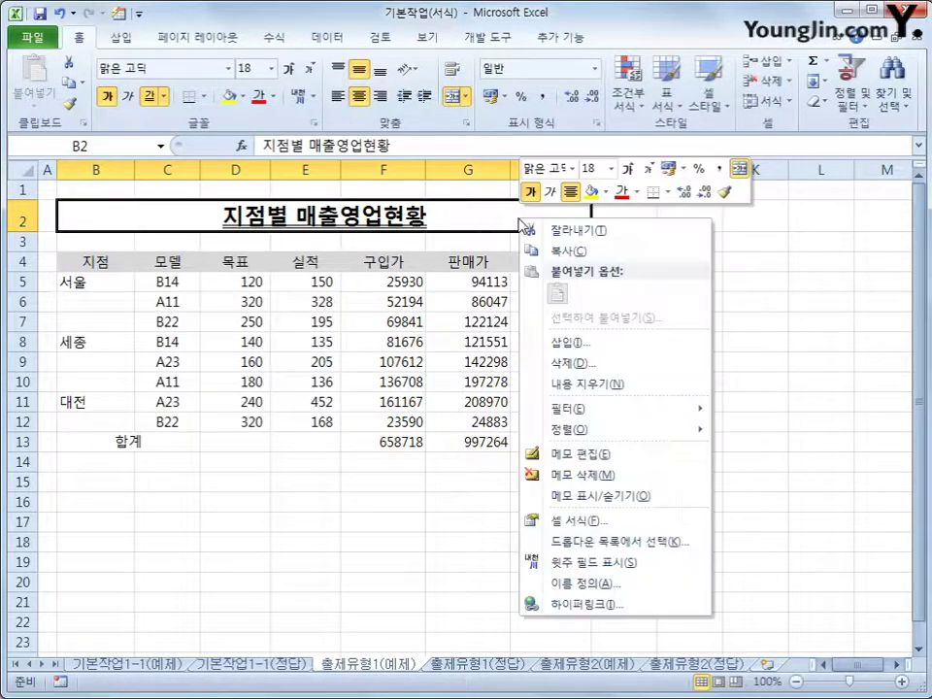
pyautogui.click(652, 497)
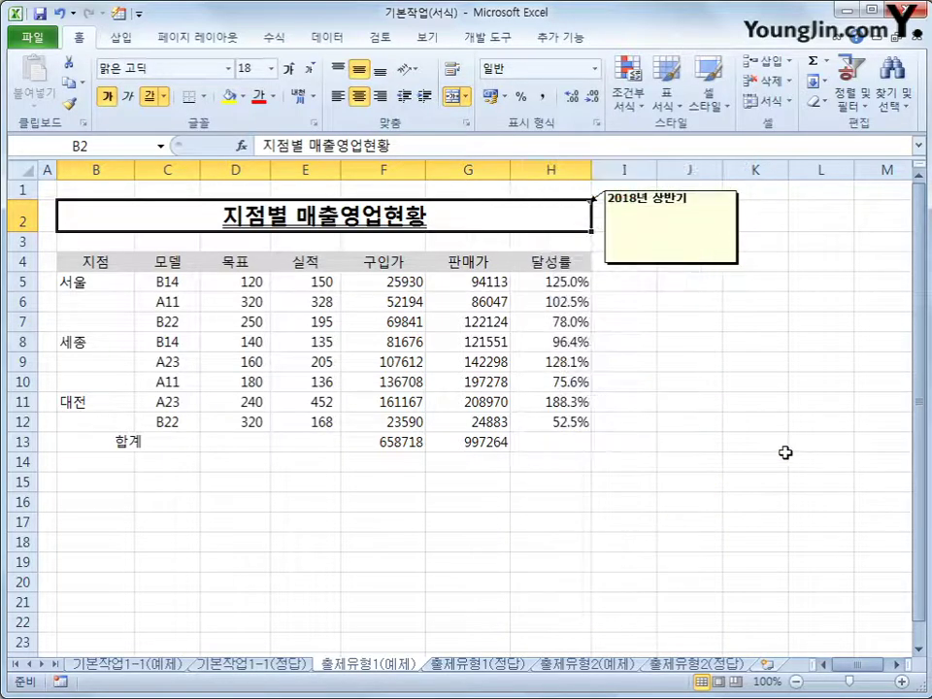
pyautogui.click(784, 457)
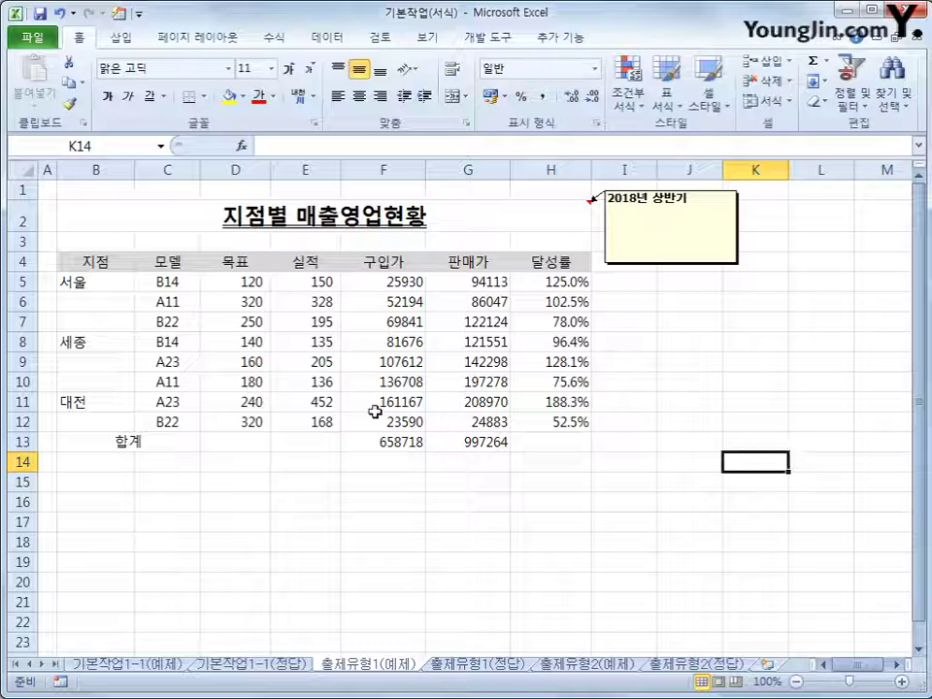
# Merge and center the branch cells B5:B7, B8:B10 and B11:B12 separately, and align their text to the vertical middle
pyautogui.moveTo(93, 288); pyautogui.dragTo(93, 431)
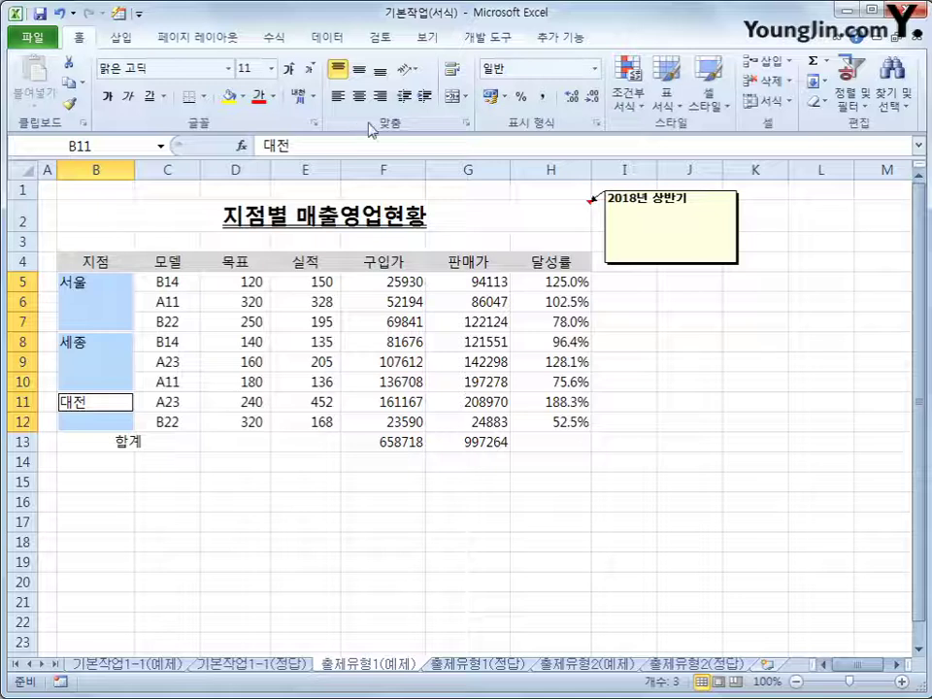
pyautogui.click(454, 99)
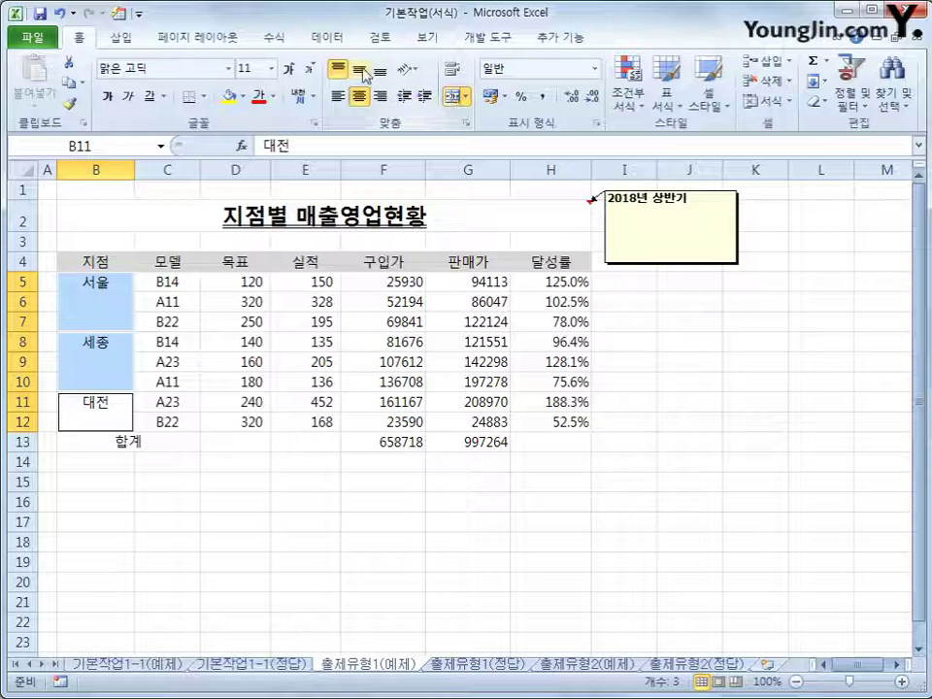
pyautogui.click(361, 72)
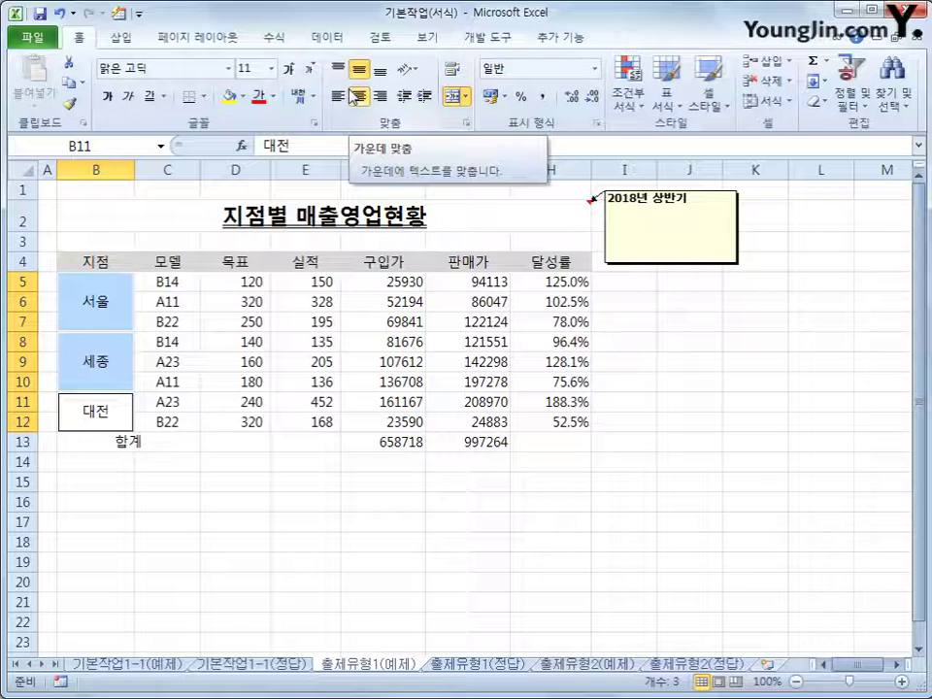
# Apply the custom number format #,##0원 to the purchase and selling prices in F5:G13
pyautogui.moveTo(398, 282); pyautogui.dragTo(501, 442)
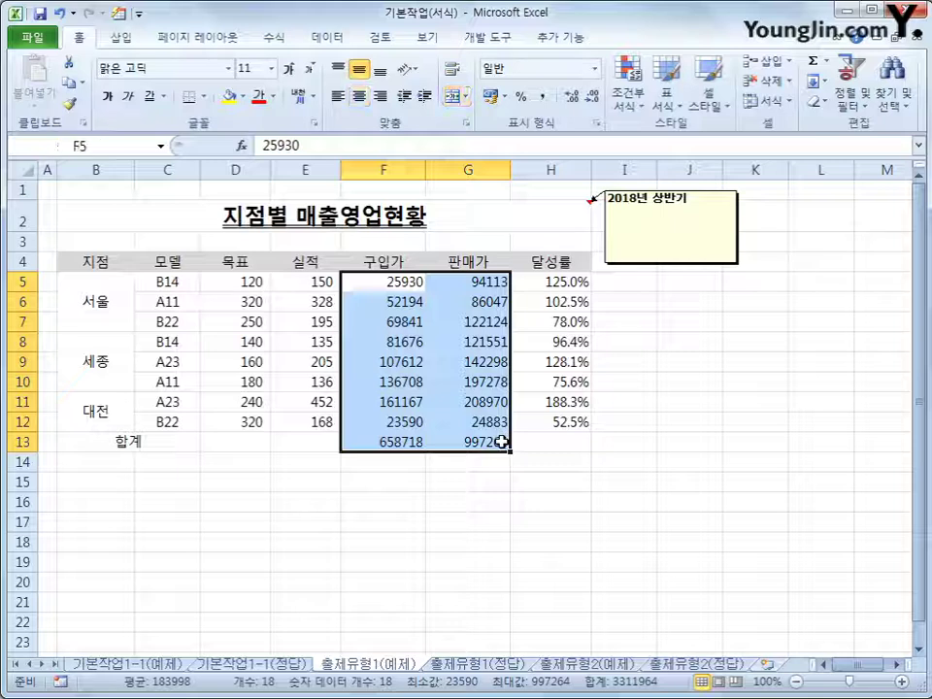
pyautogui.rightClick(463, 302)
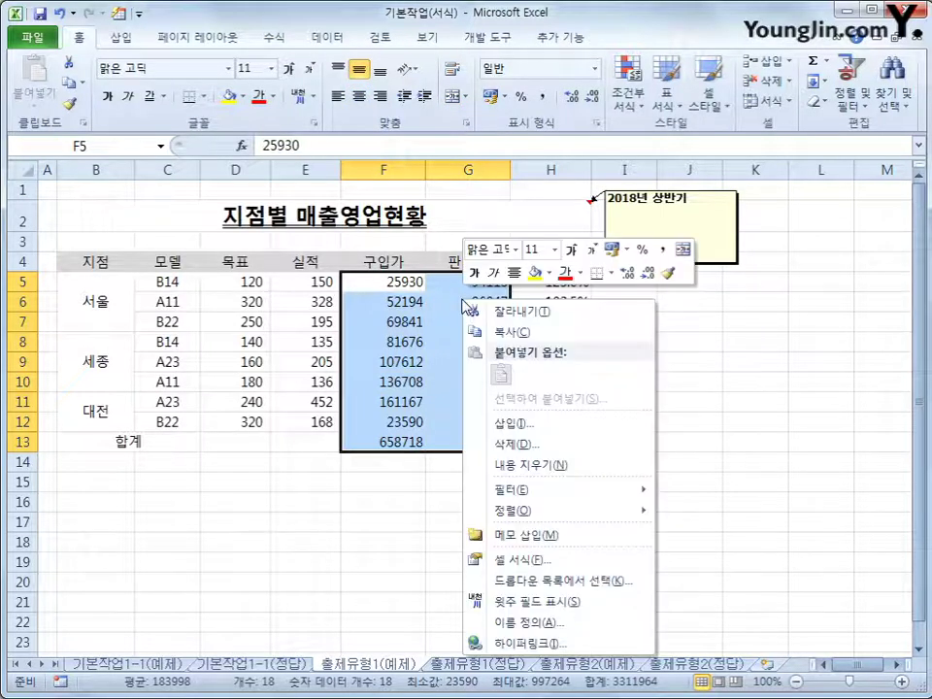
pyautogui.click(581, 559)
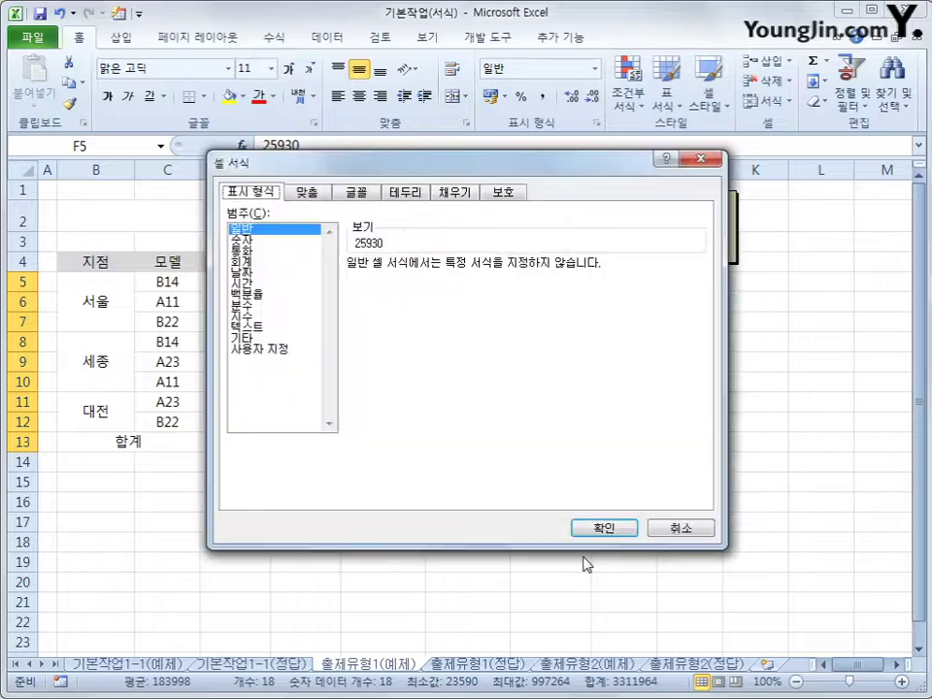
pyautogui.click(267, 350)
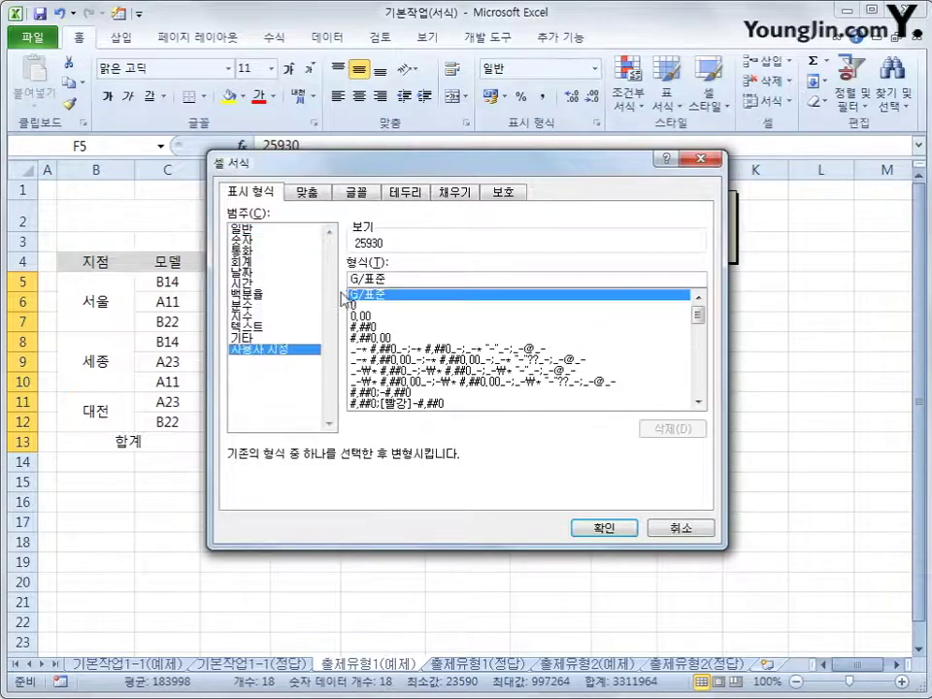
pyautogui.moveTo(401, 279); pyautogui.dragTo(320, 267)
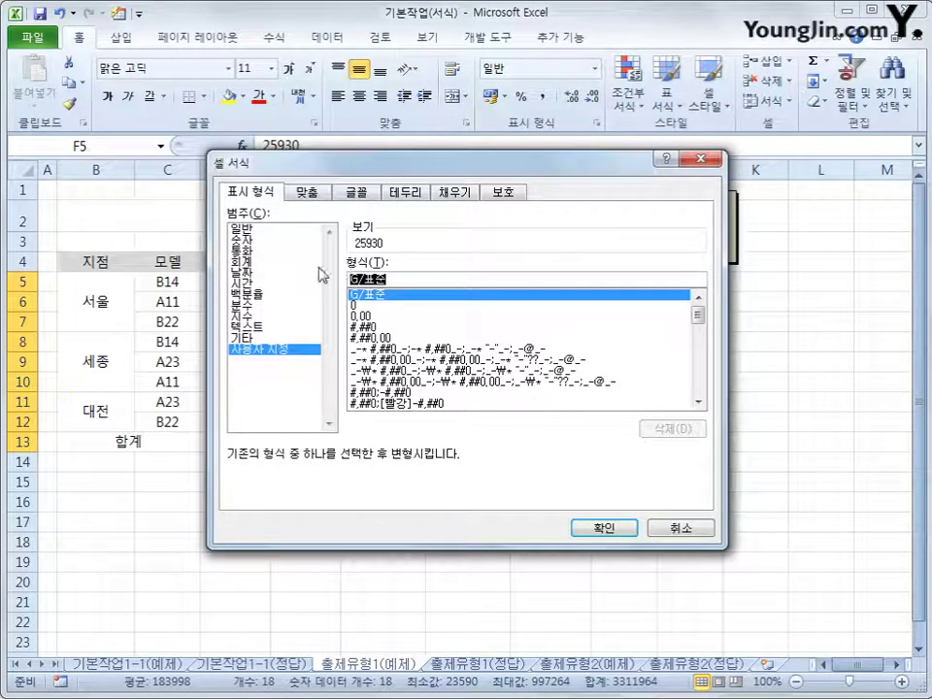
pyautogui.write('#,')
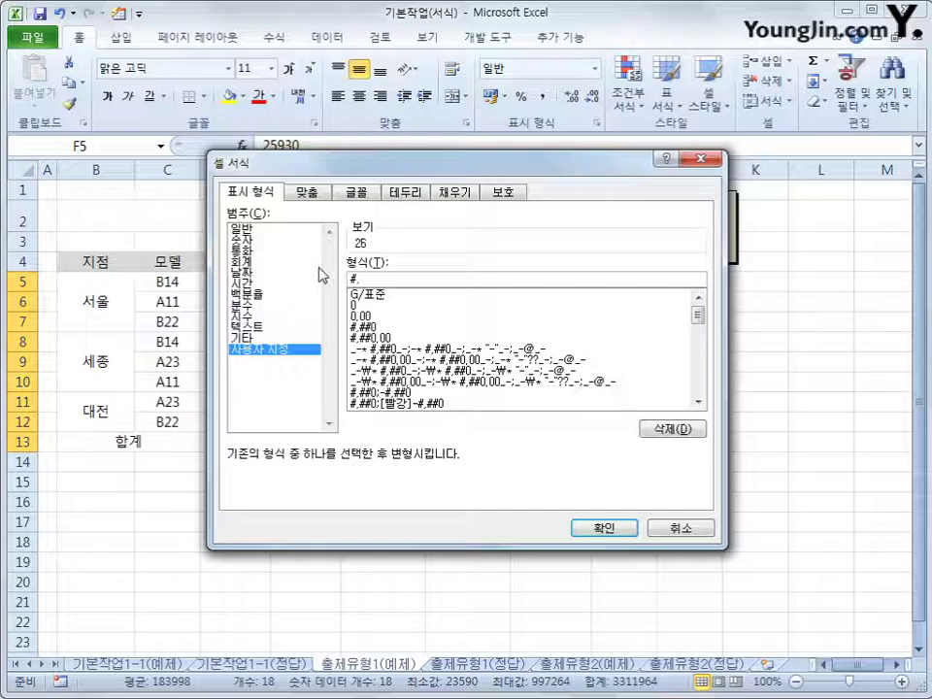
pyautogui.write('##0')
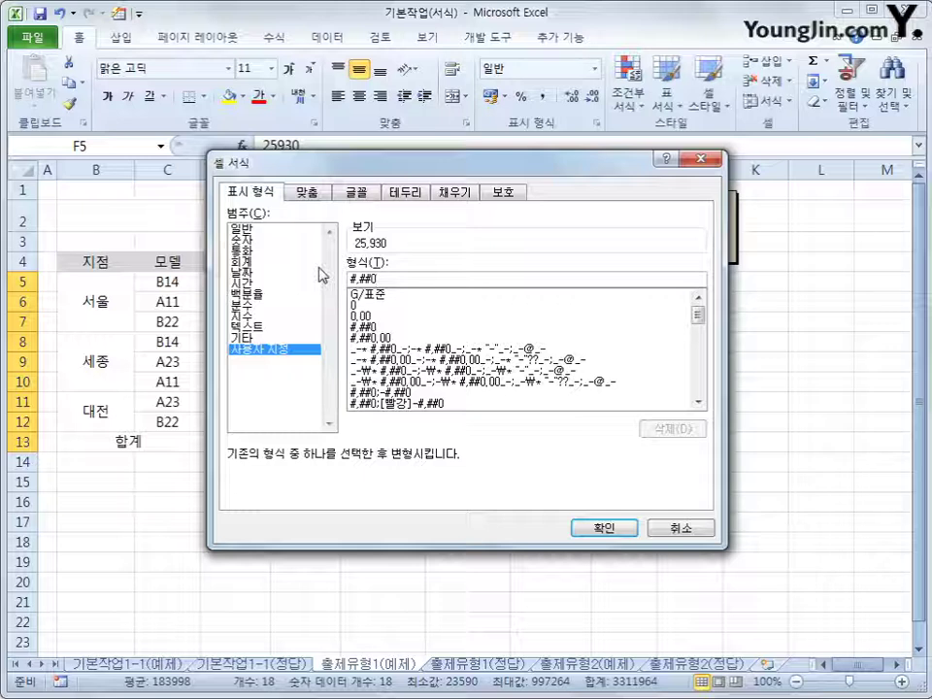
pyautogui.write('ㅇ')
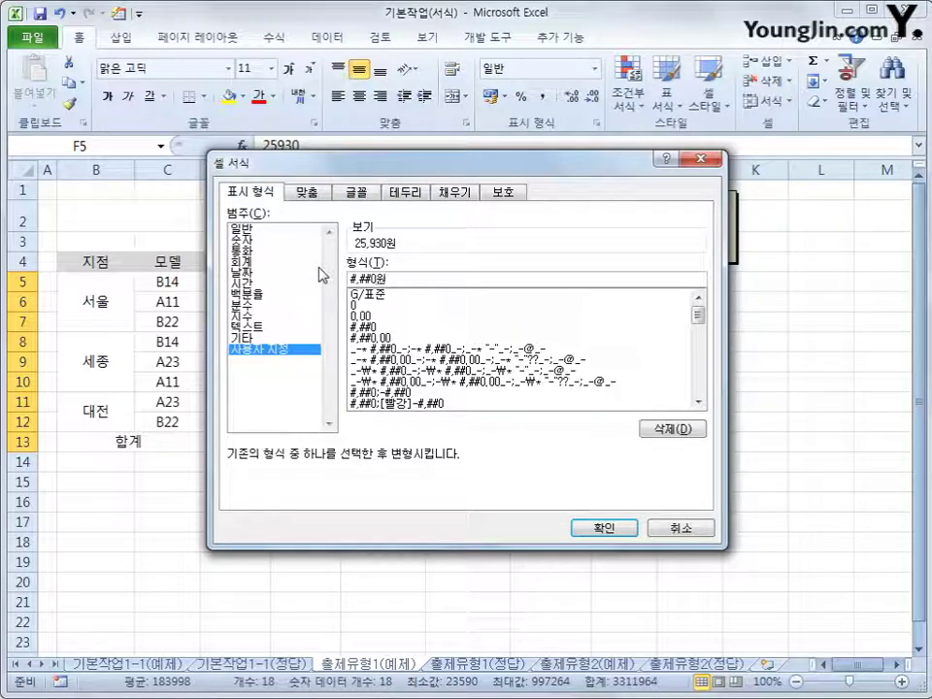
pyautogui.click(599, 528)
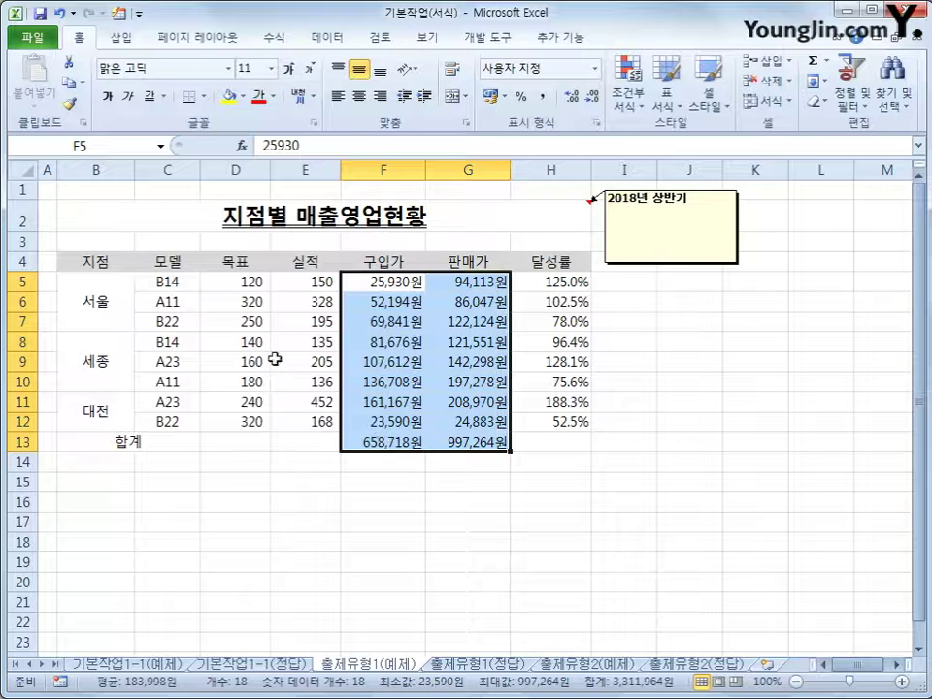
# Apply all borders (모든 테두리) to the table range B4:H13
pyautogui.moveTo(124, 266); pyautogui.dragTo(546, 448)
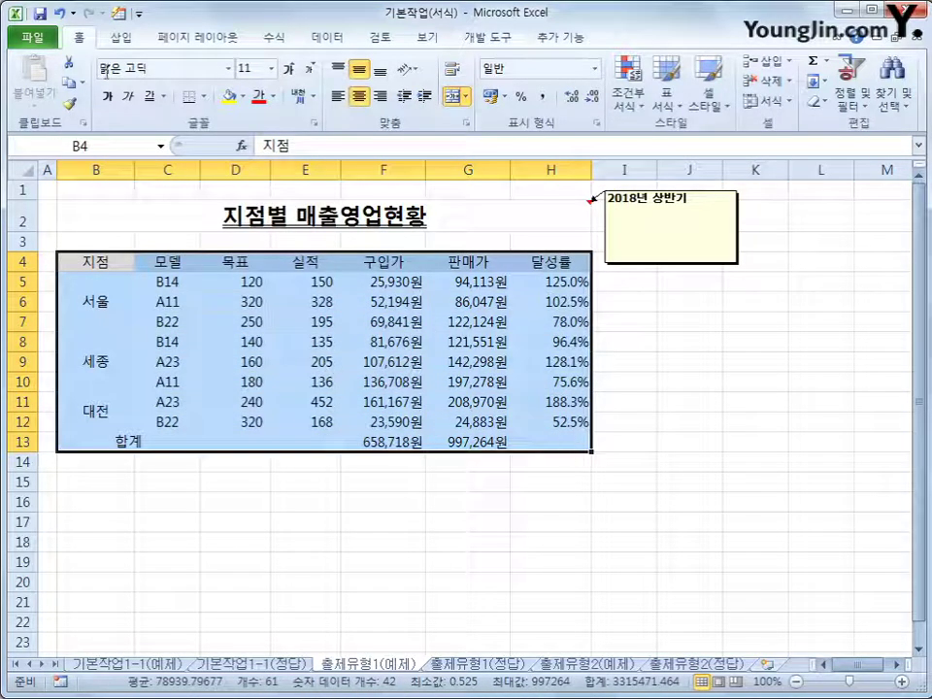
pyautogui.click(205, 97)
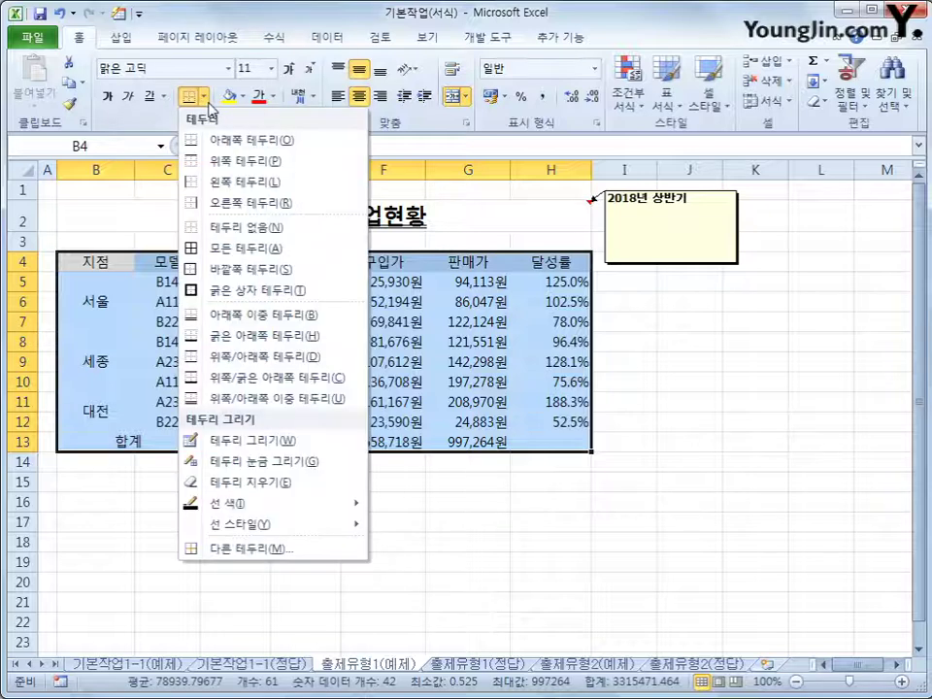
pyautogui.click(245, 243)
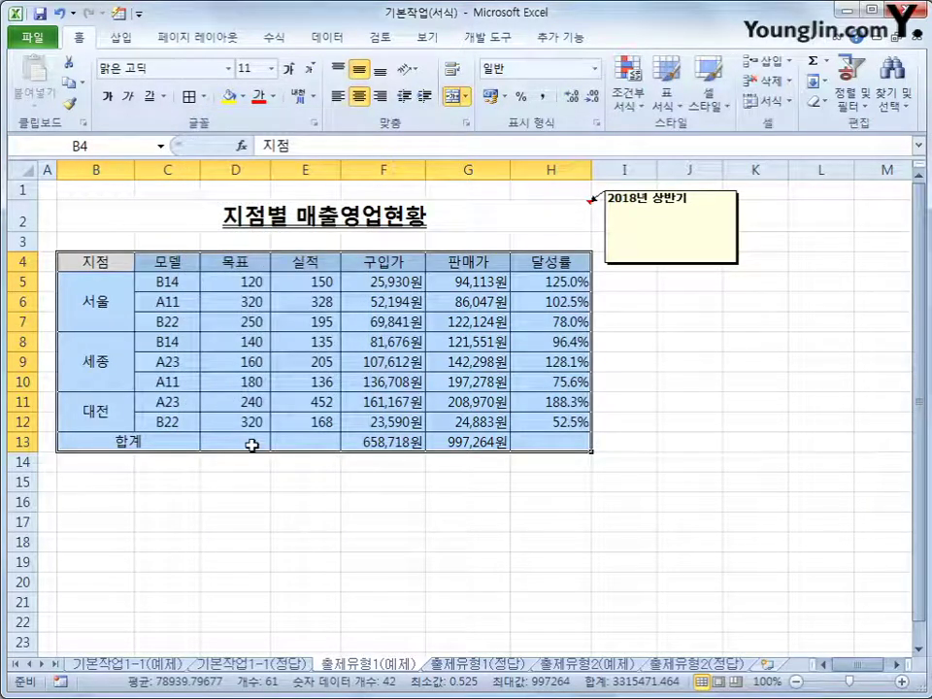
# Add a downward diagonal border line to the empty total-row cells D13, E13 and H13
pyautogui.click(252, 445)
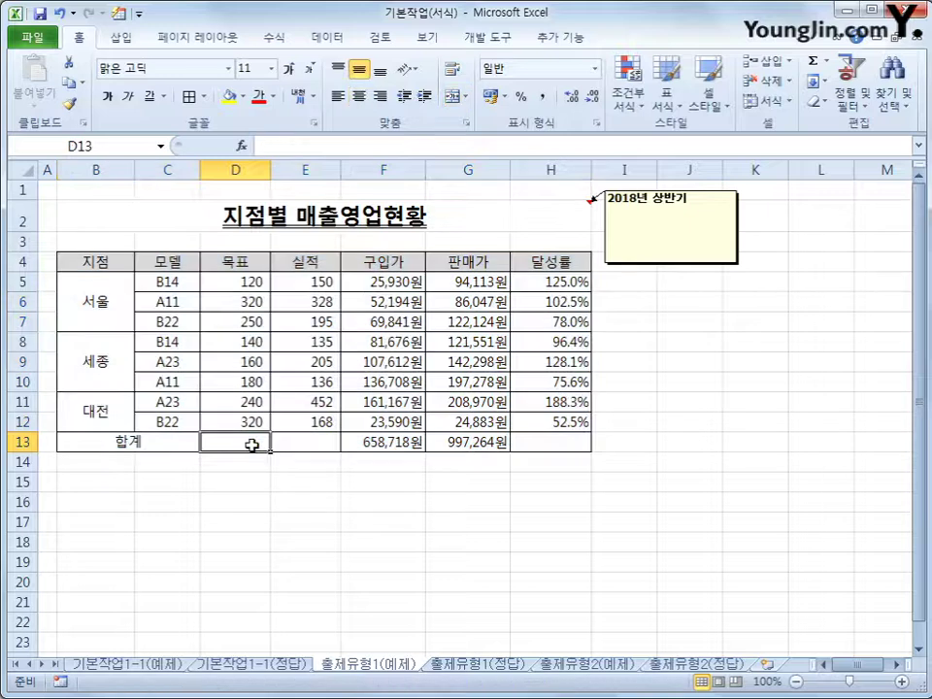
pyautogui.keyDown('ctrl'); pyautogui.click(323, 447); pyautogui.keyUp('ctrl')
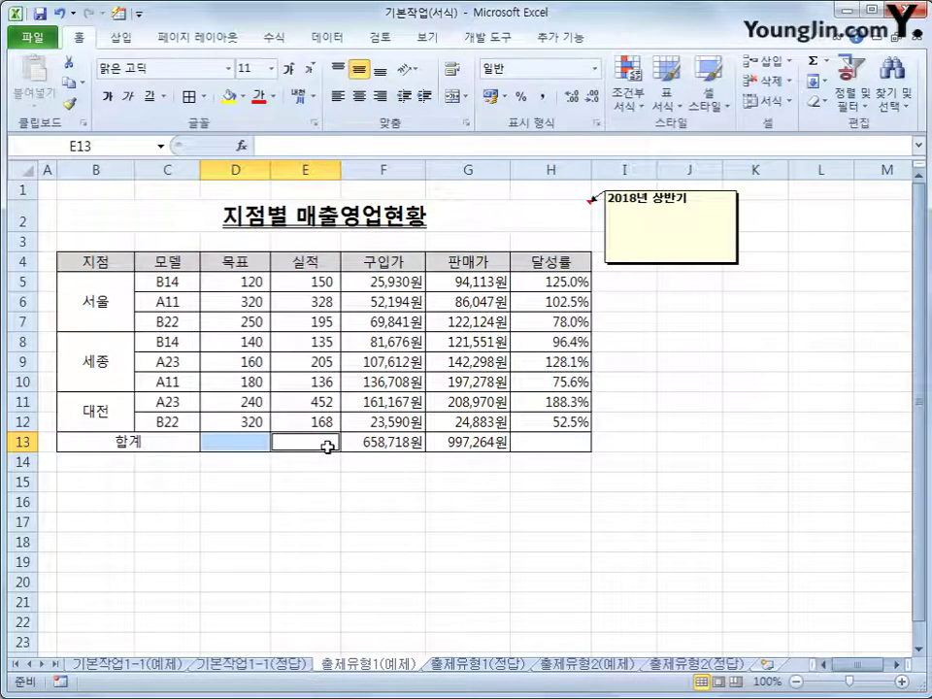
pyautogui.keyDown('ctrl'); pyautogui.click(569, 443); pyautogui.keyUp('ctrl')
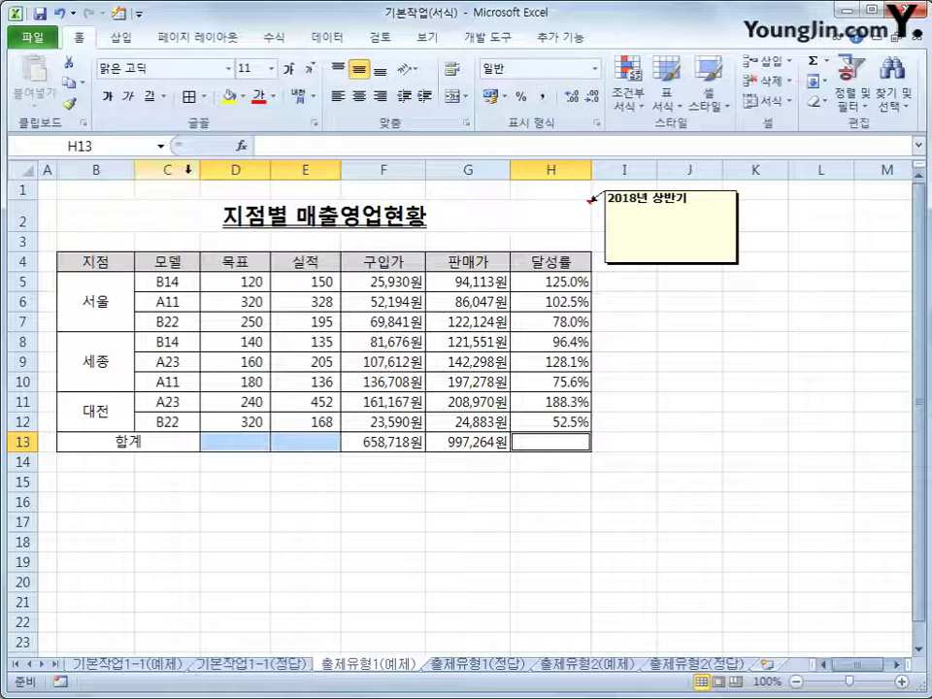
pyautogui.click(203, 96)
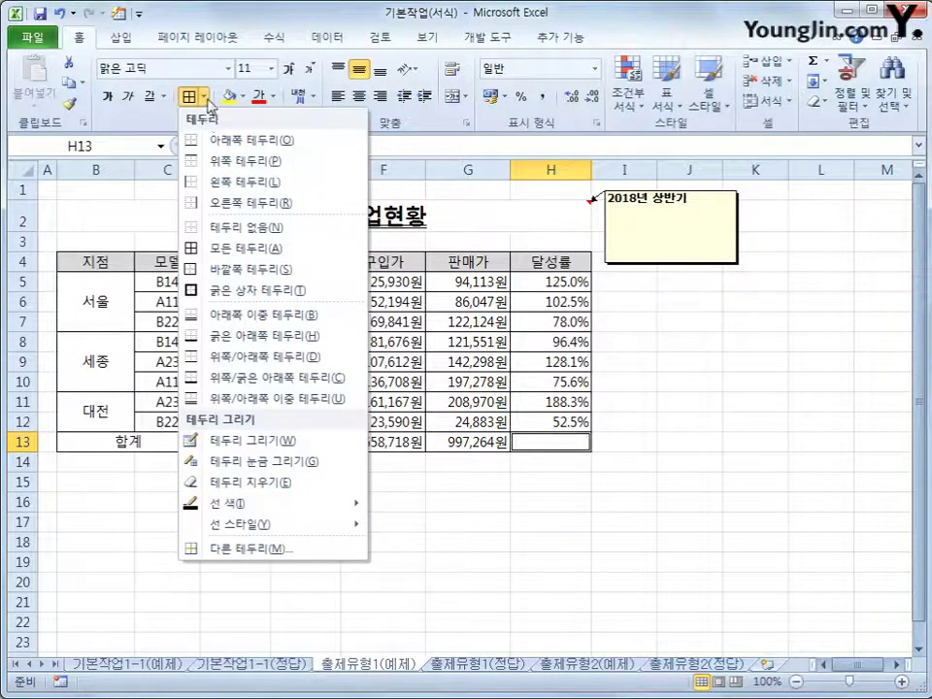
pyautogui.click(320, 550)
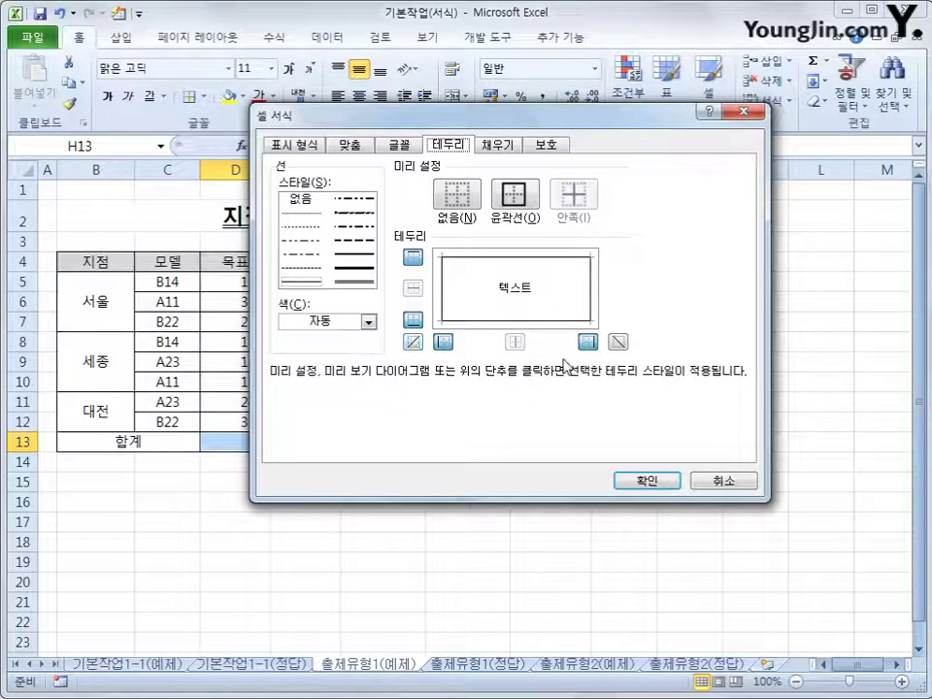
pyautogui.click(617, 342)
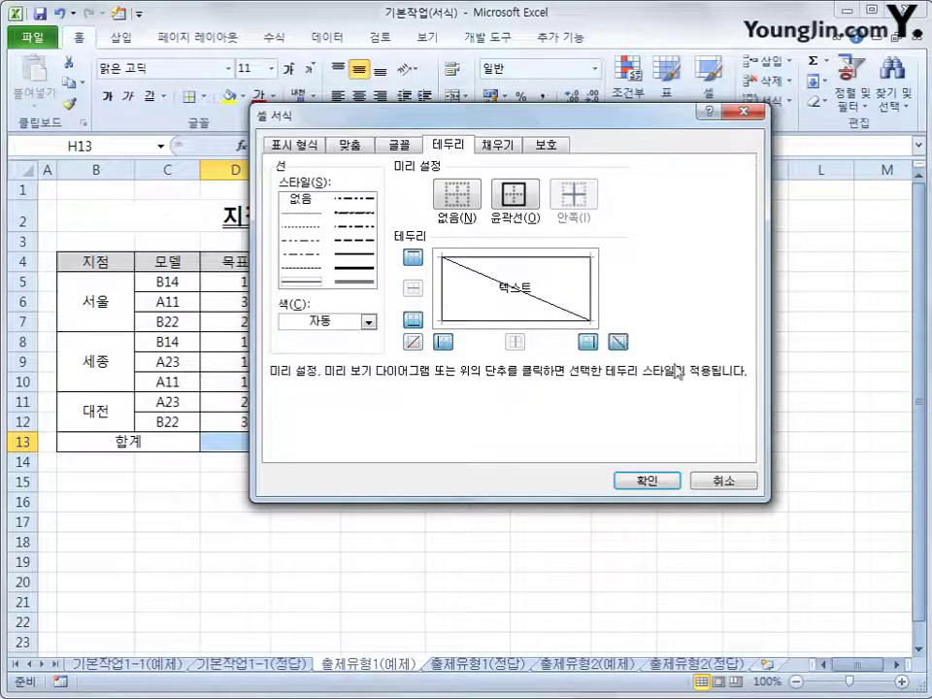
pyautogui.click(643, 481)
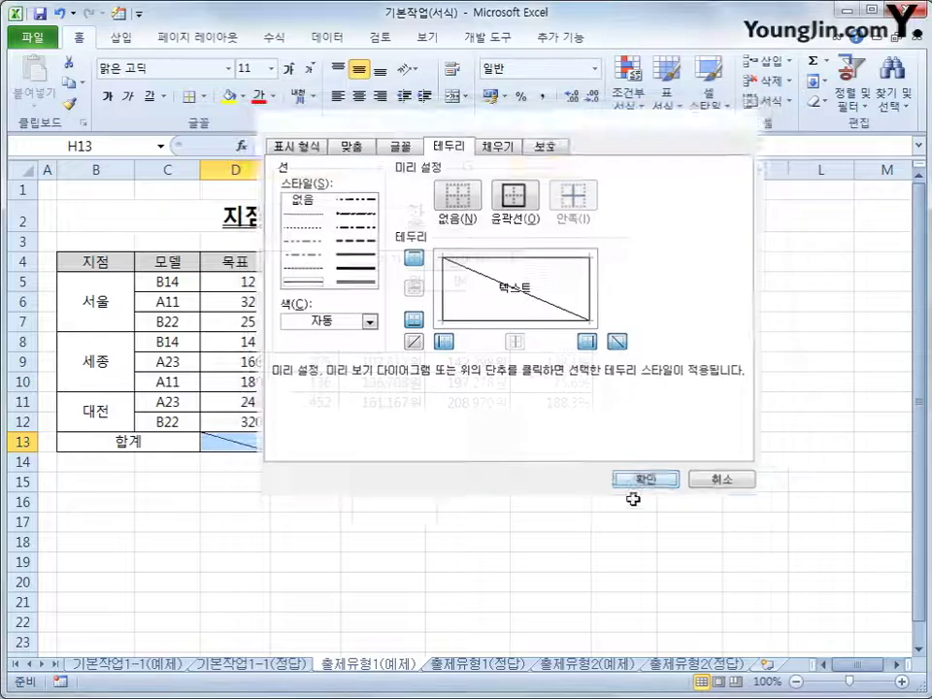
pyautogui.click(750, 577)
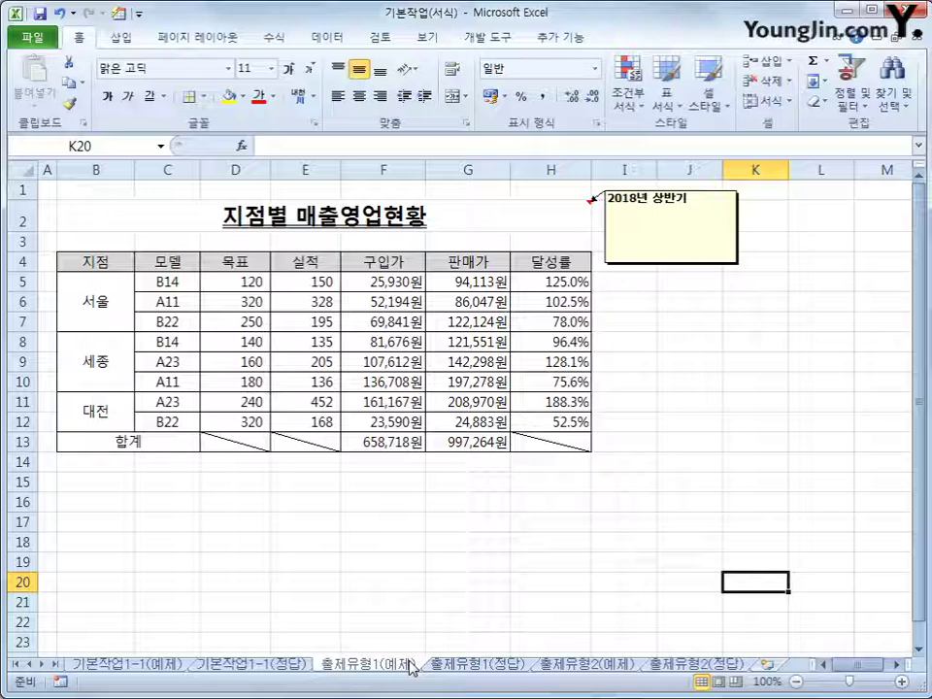
# Compare the formatted table on the 출제유형1(예제) sheet with the answer sheet 출제유형1(정답)
pyautogui.click(449, 668)
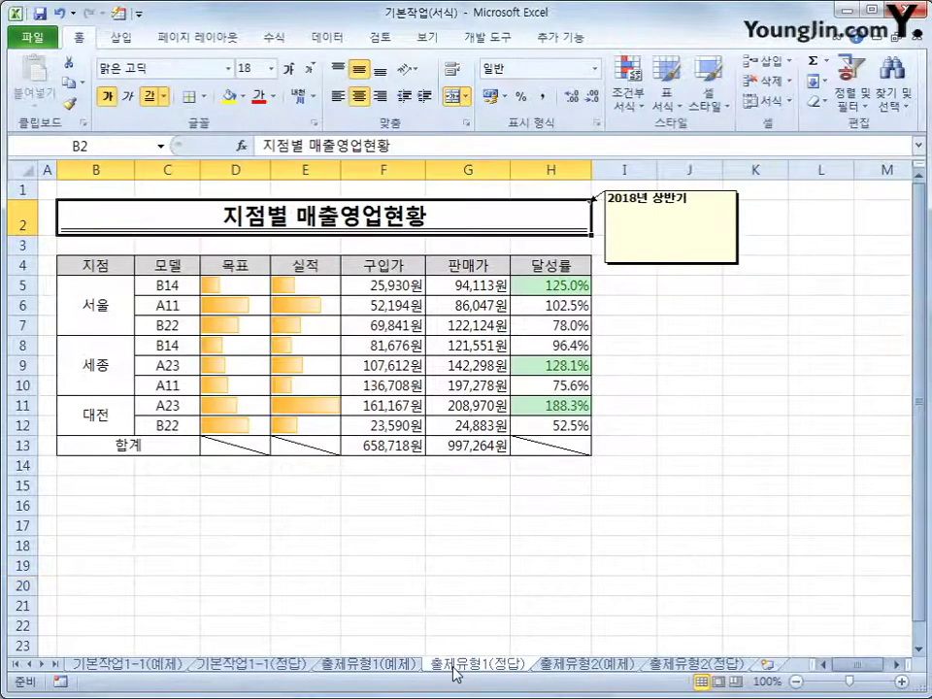
pyautogui.click(418, 668)
pyautogui.click(432, 669)
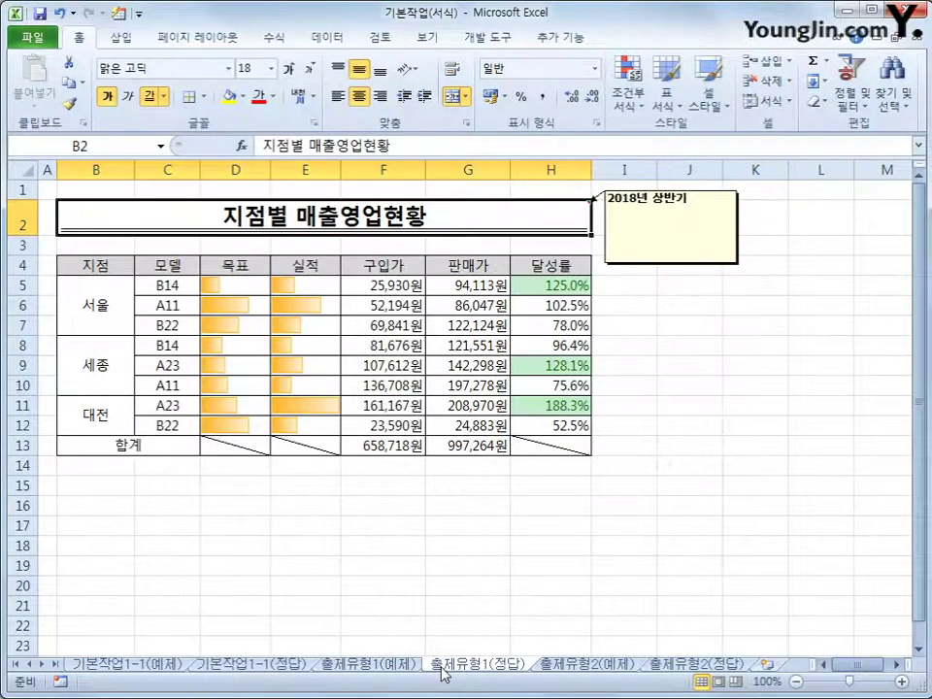
pyautogui.click(387, 670)
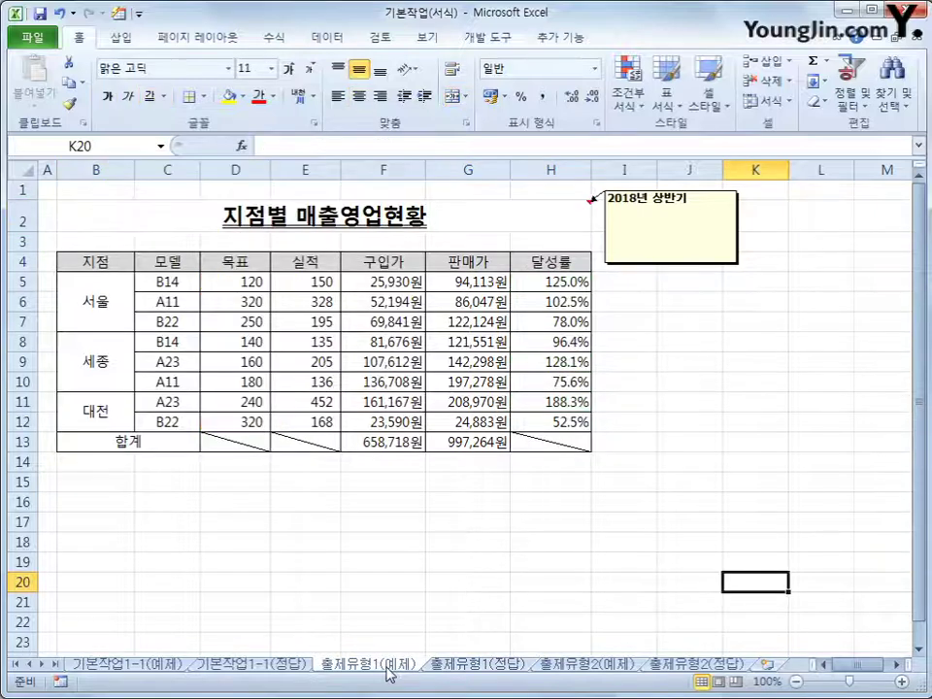
pyautogui.click(437, 670)
pyautogui.click(391, 668)
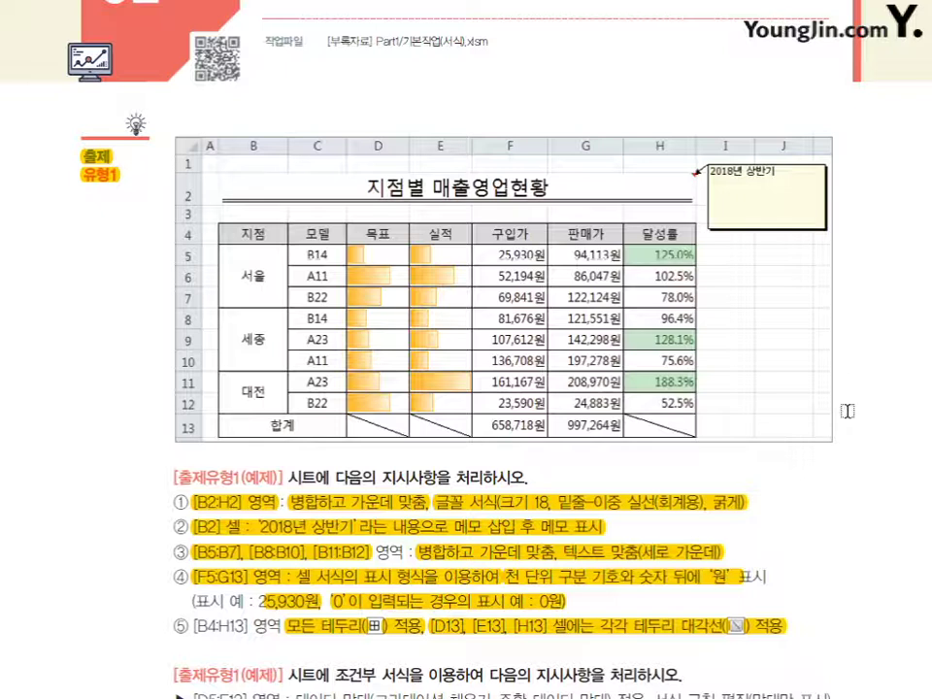
# In the exercise document, highlight the conditional formatting instructions for D5:E12 and G5:H12
pyautogui.scroll(-2, 874, 418)
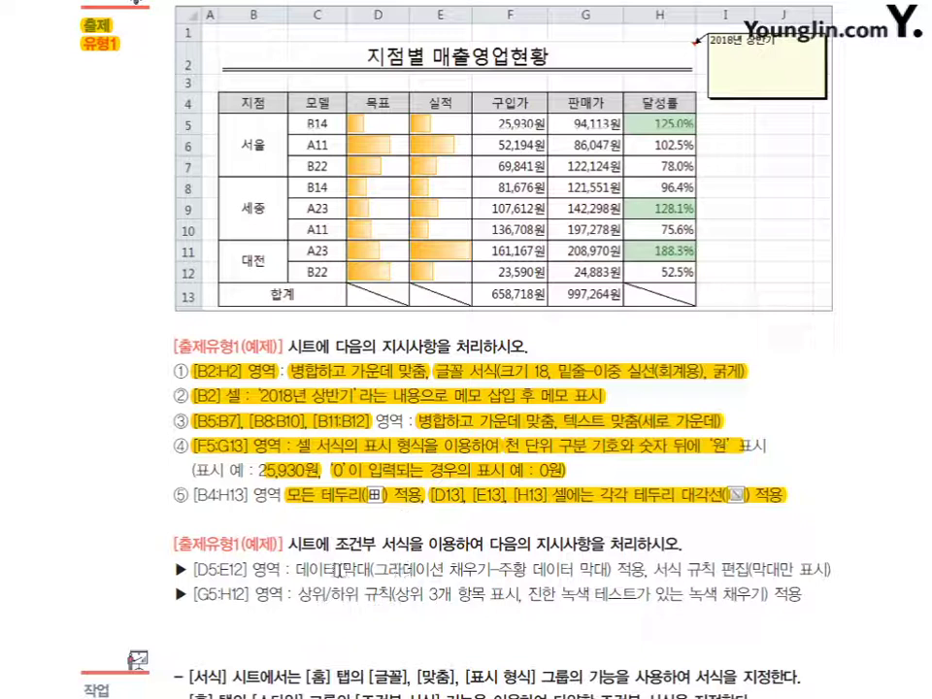
pyautogui.moveTo(335, 545); pyautogui.dragTo(402, 553)
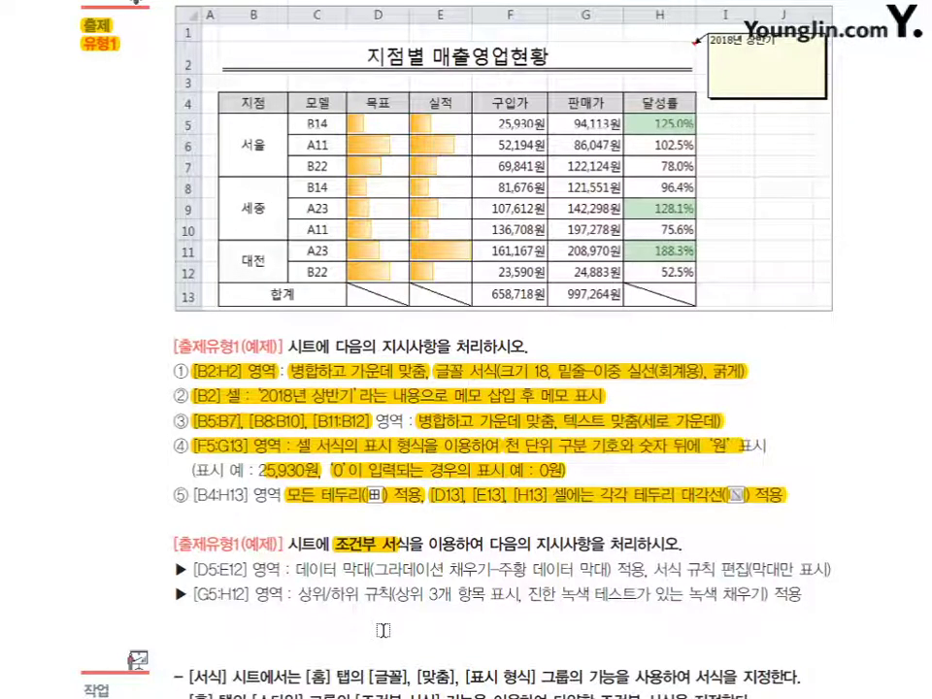
pyautogui.moveTo(191, 570); pyautogui.dragTo(826, 573)
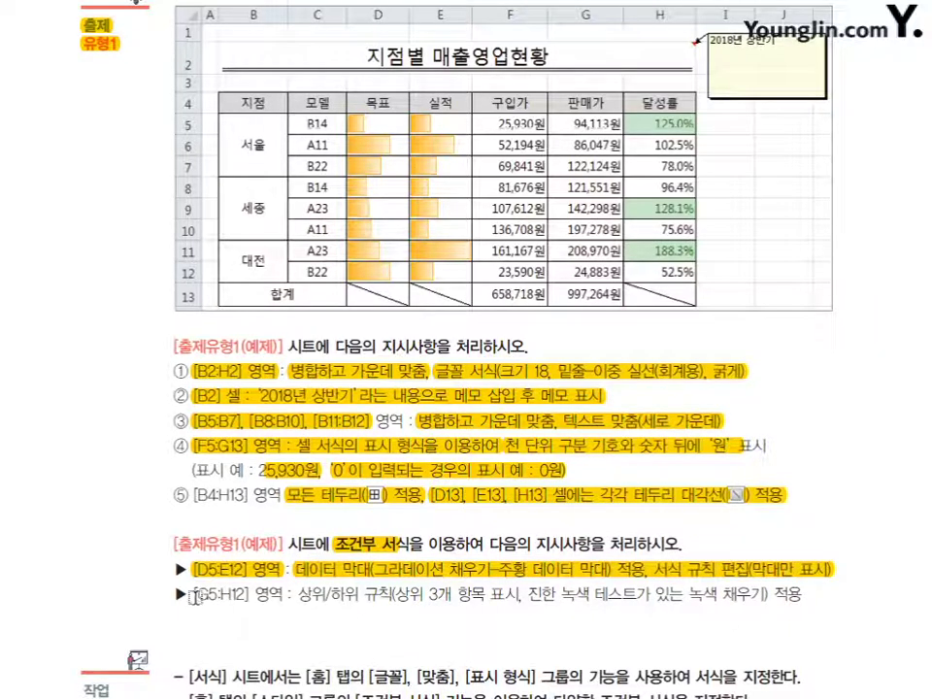
pyautogui.moveTo(192, 594); pyautogui.dragTo(758, 601)
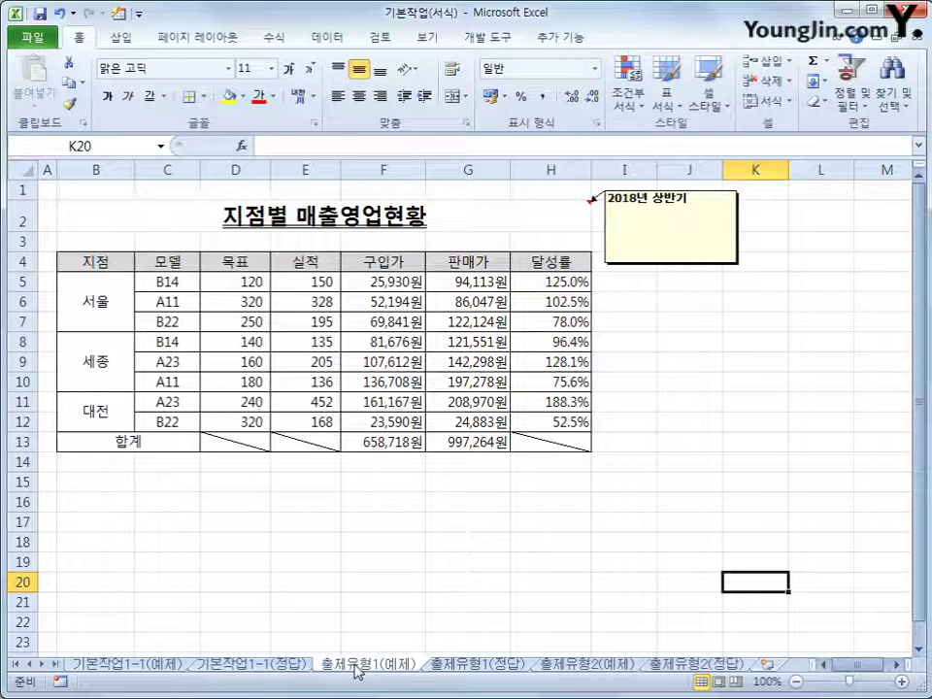
# Apply orange gradient-fill data bars (데이터 막대) to the target and actual values in D5:E12
pyautogui.click(247, 280)
pyautogui.moveTo(248, 280); pyautogui.dragTo(309, 420)
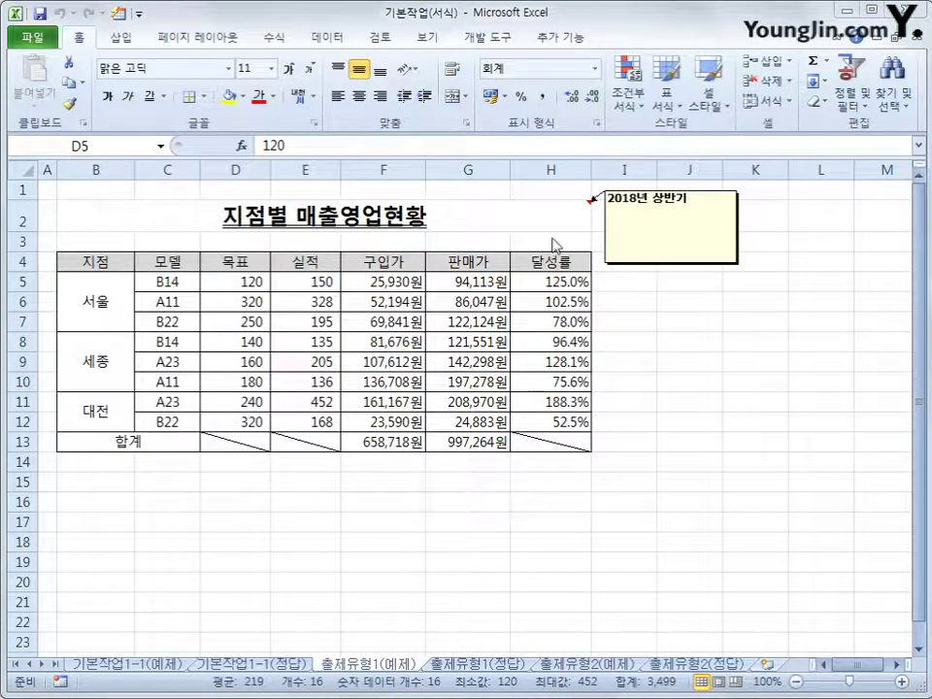
pyautogui.click(627, 107)
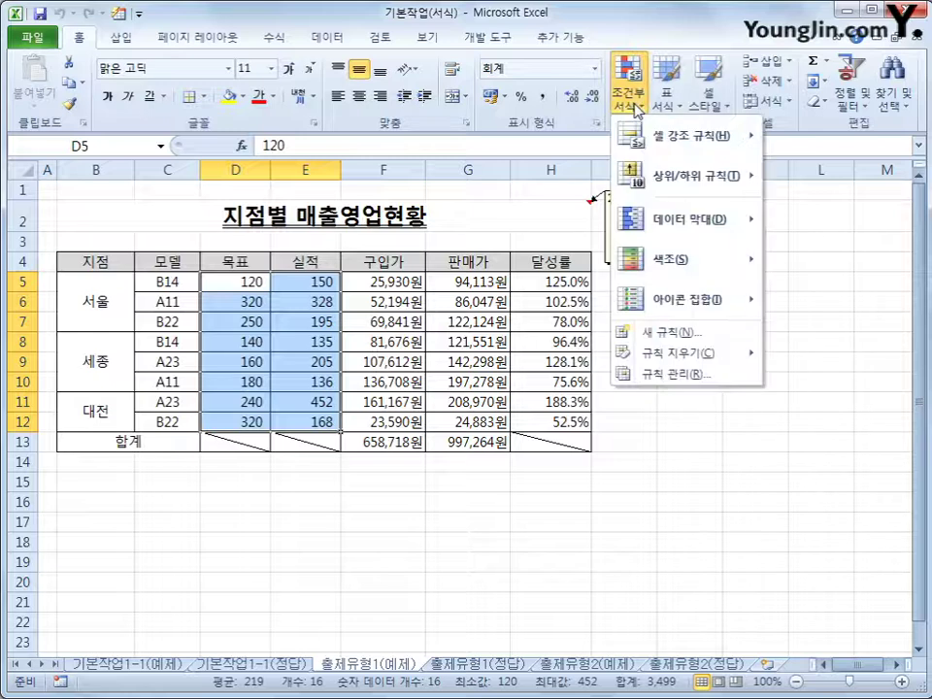
pyautogui.moveTo(677, 233)
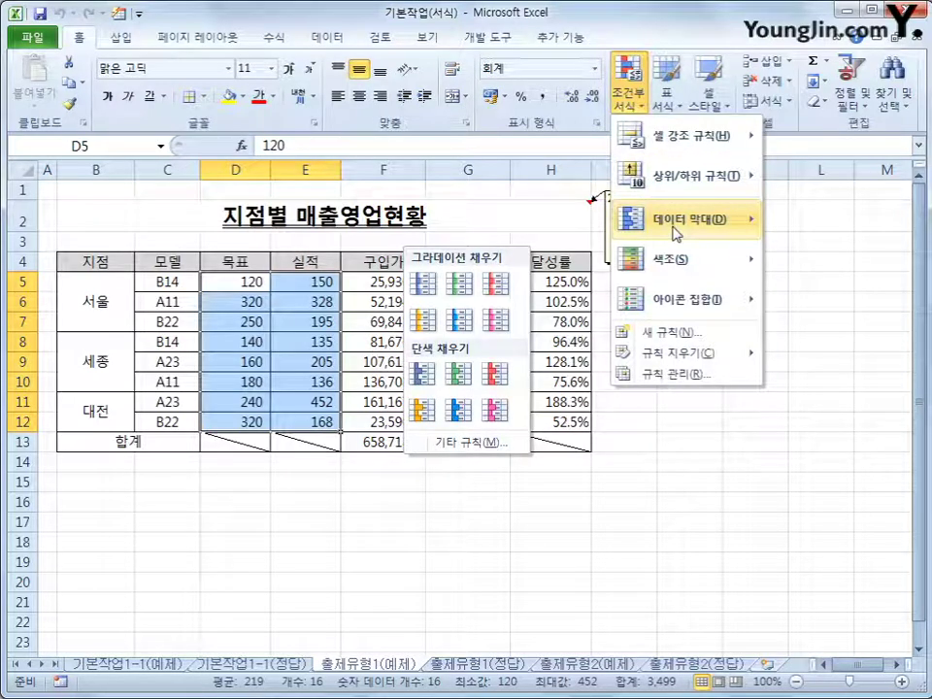
pyautogui.click(421, 323)
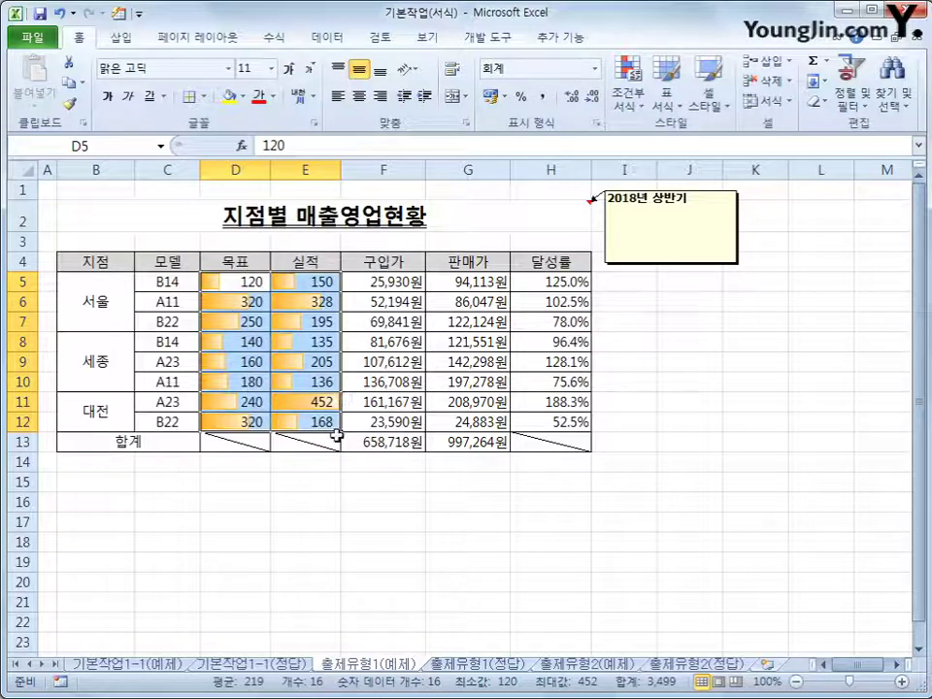
# Check the answer sheet, and edit the data bar rule for D5:E12 to show bars only (막대만 표시)
pyautogui.hotkey('ctrl', 'pagedown')
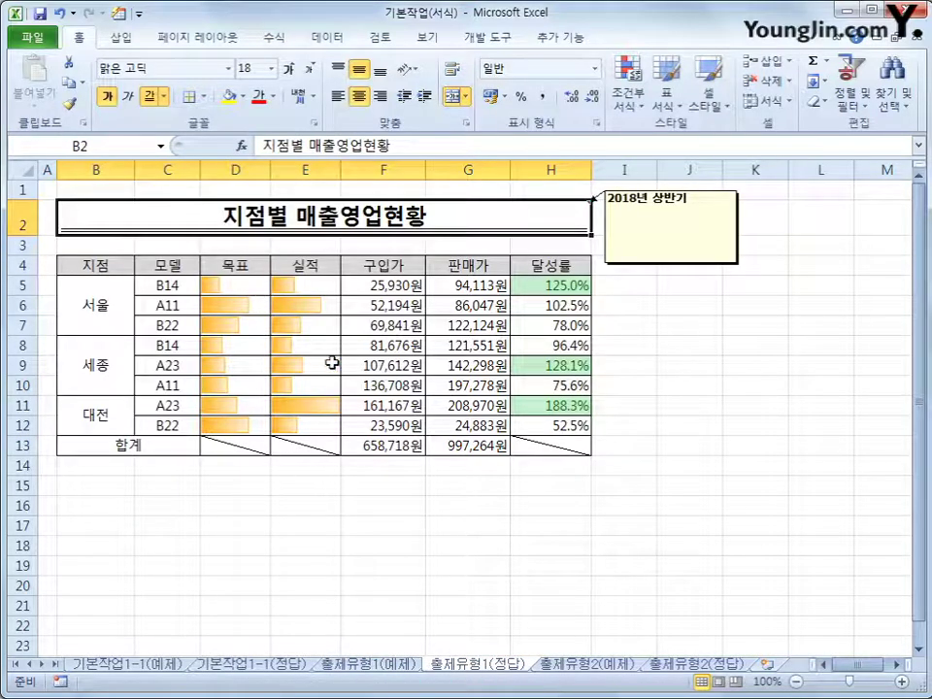
pyautogui.click(361, 667)
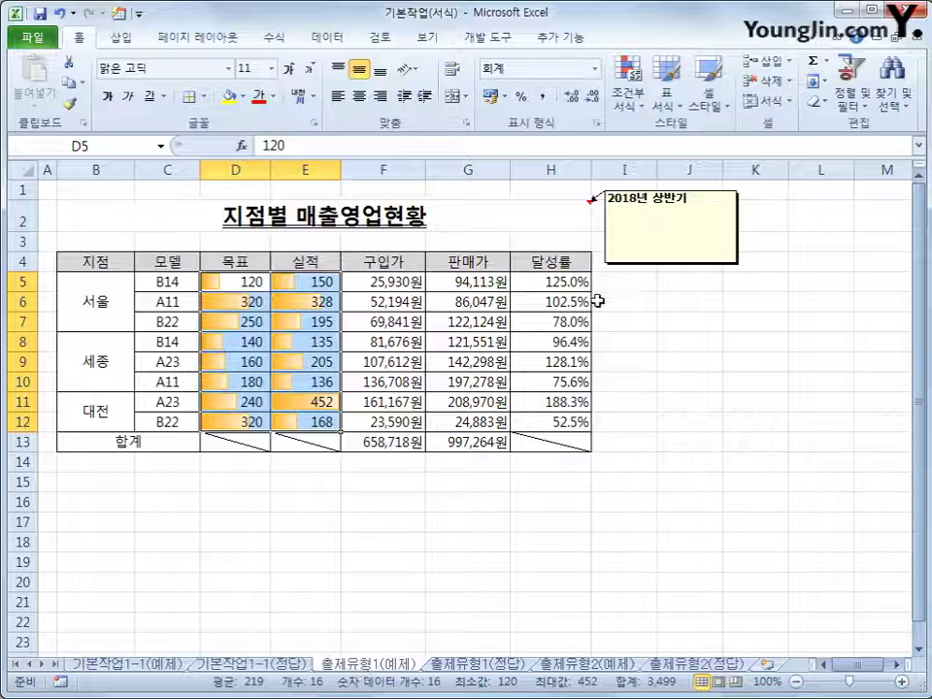
pyautogui.click(629, 92)
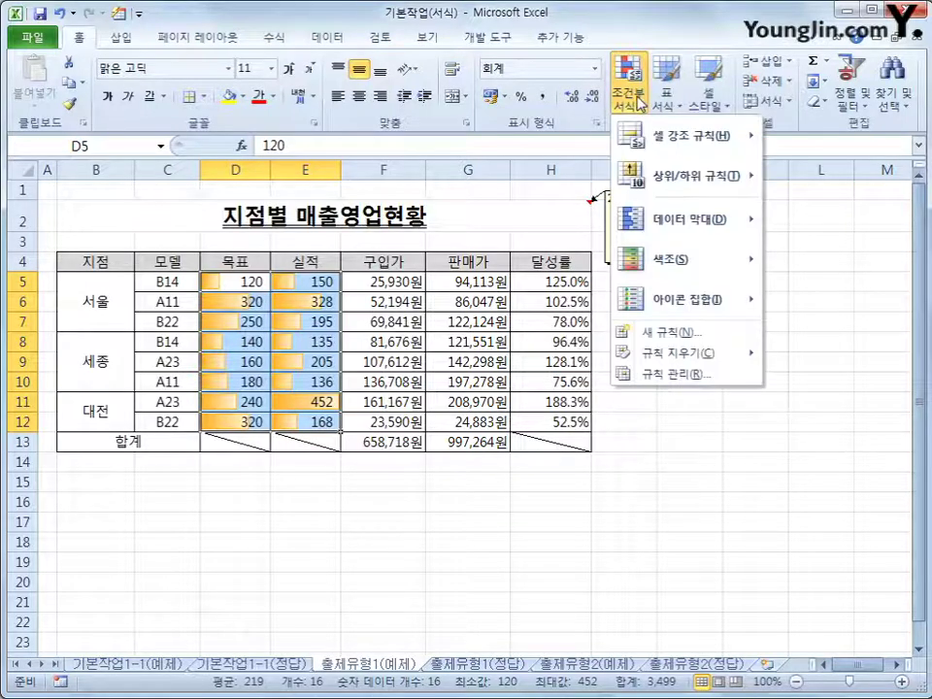
pyautogui.click(670, 375)
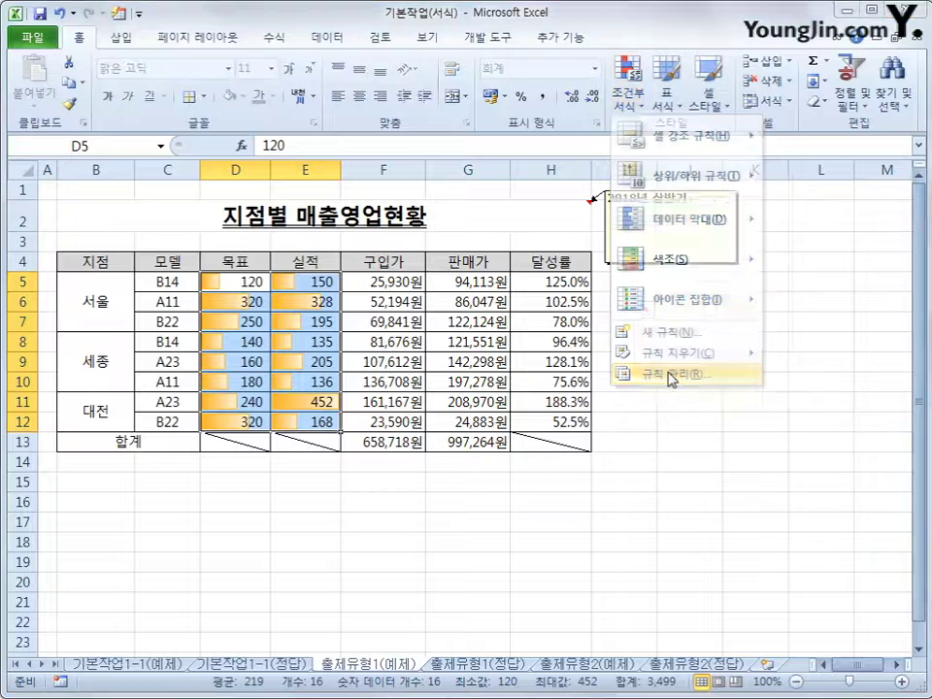
pyautogui.click(388, 318)
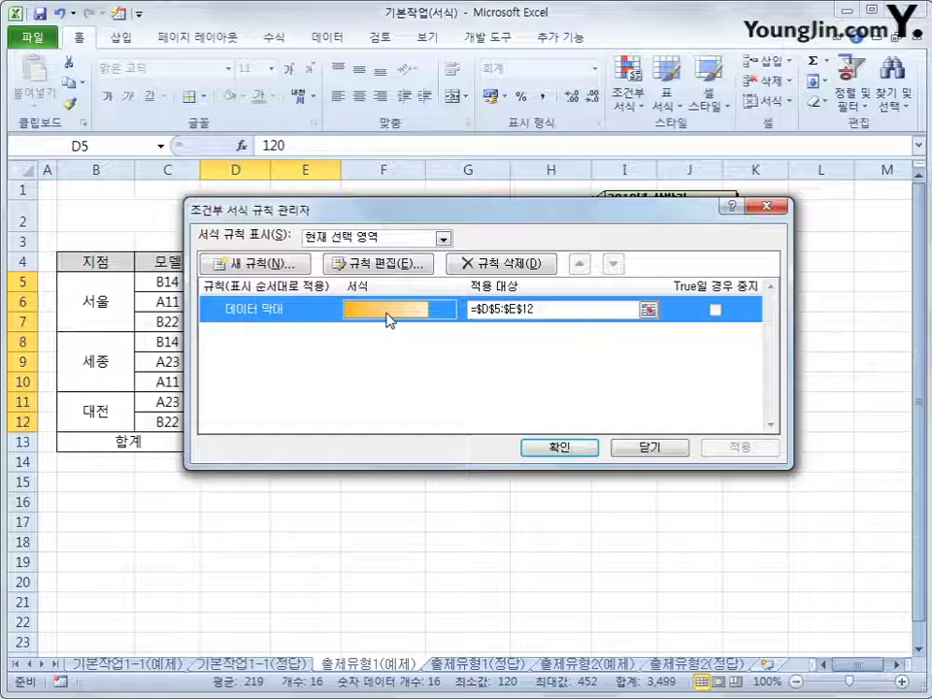
pyautogui.click(388, 268)
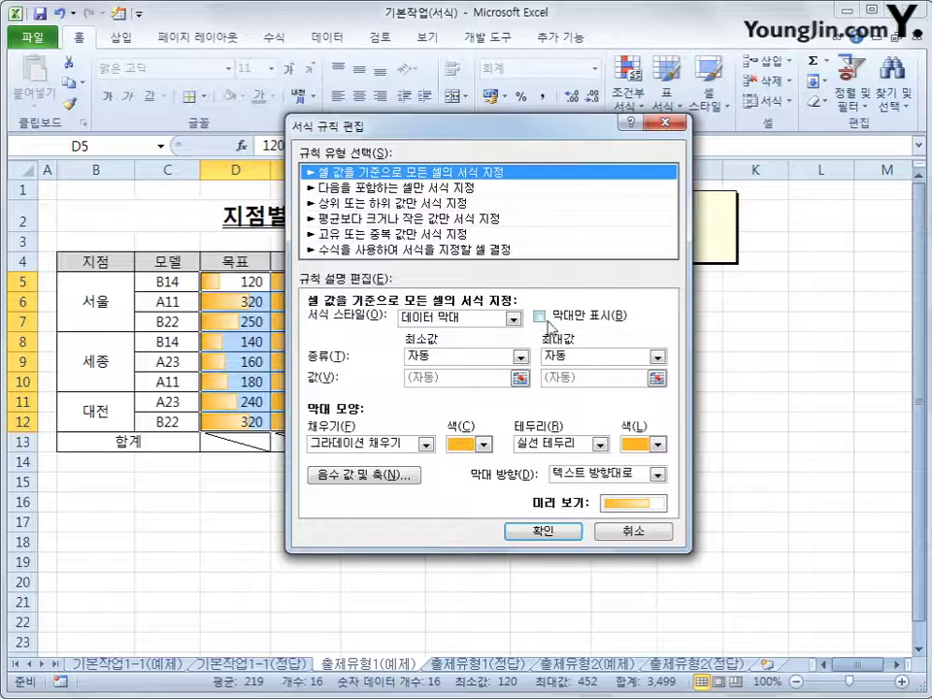
pyautogui.click(540, 315)
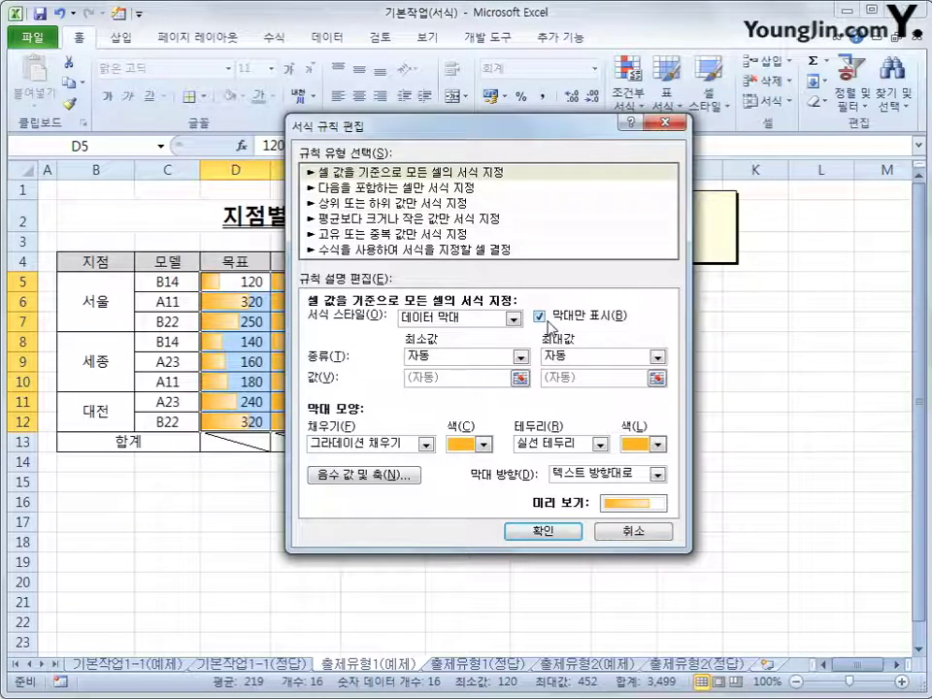
pyautogui.click(558, 539)
pyautogui.click(581, 448)
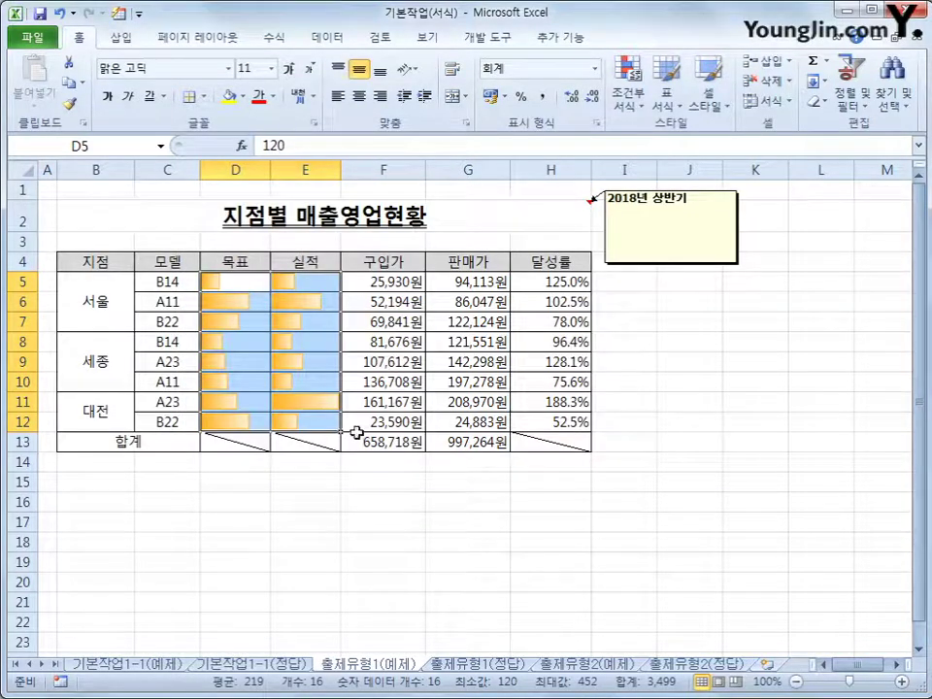
pyautogui.click(326, 423)
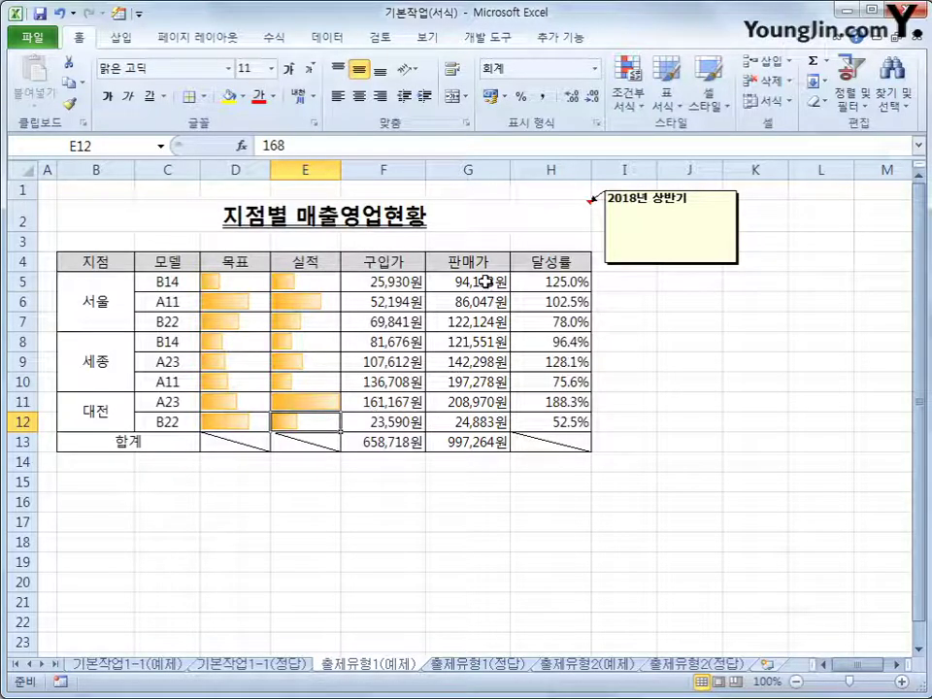
# Apply a top 3 items rule with dark green text and green fill (진한 녹색 텍스트가 있는 녹색 채우기) to G5:H12
pyautogui.moveTo(476, 281); pyautogui.dragTo(554, 421)
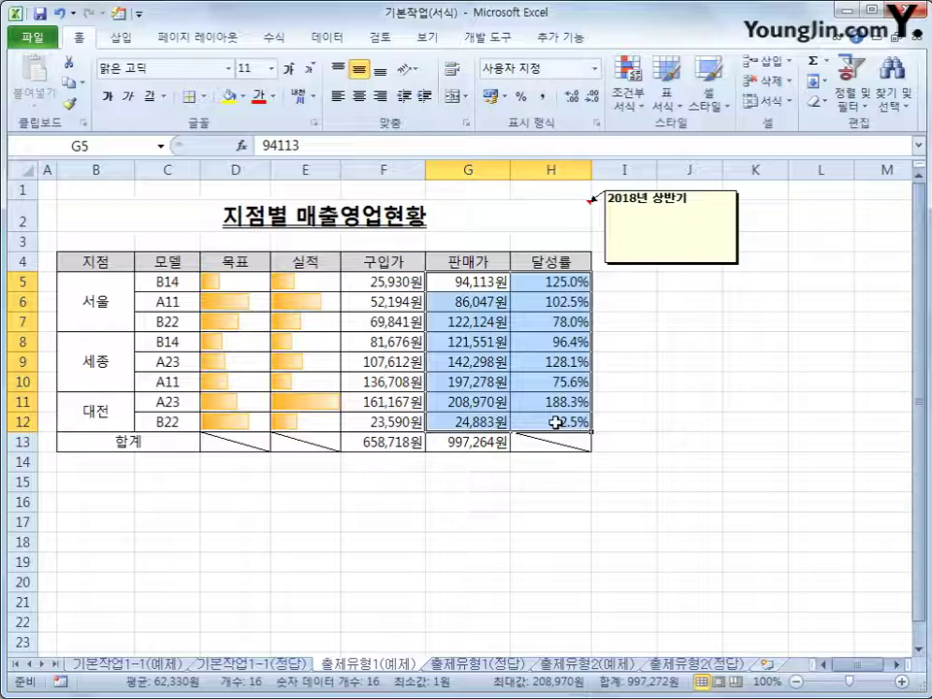
pyautogui.click(631, 102)
pyautogui.moveTo(674, 185)
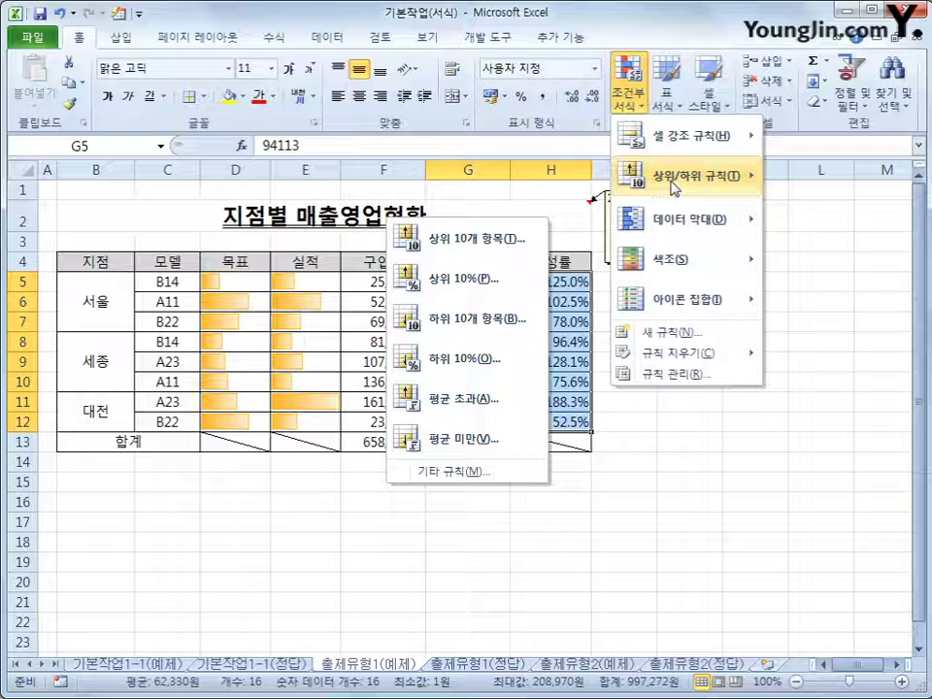
pyautogui.click(528, 242)
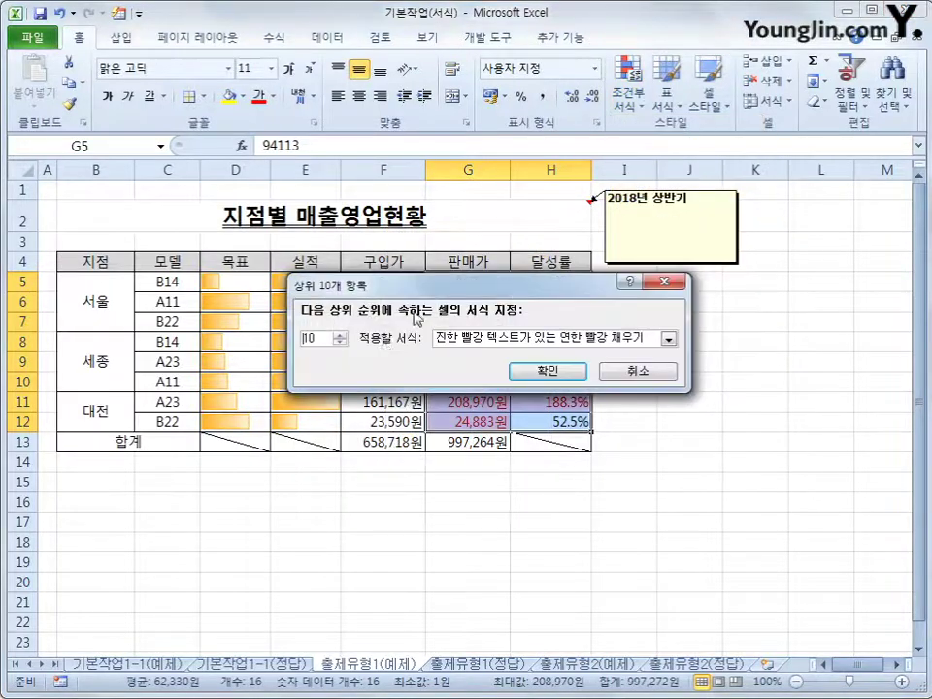
pyautogui.moveTo(322, 341); pyautogui.dragTo(280, 346)
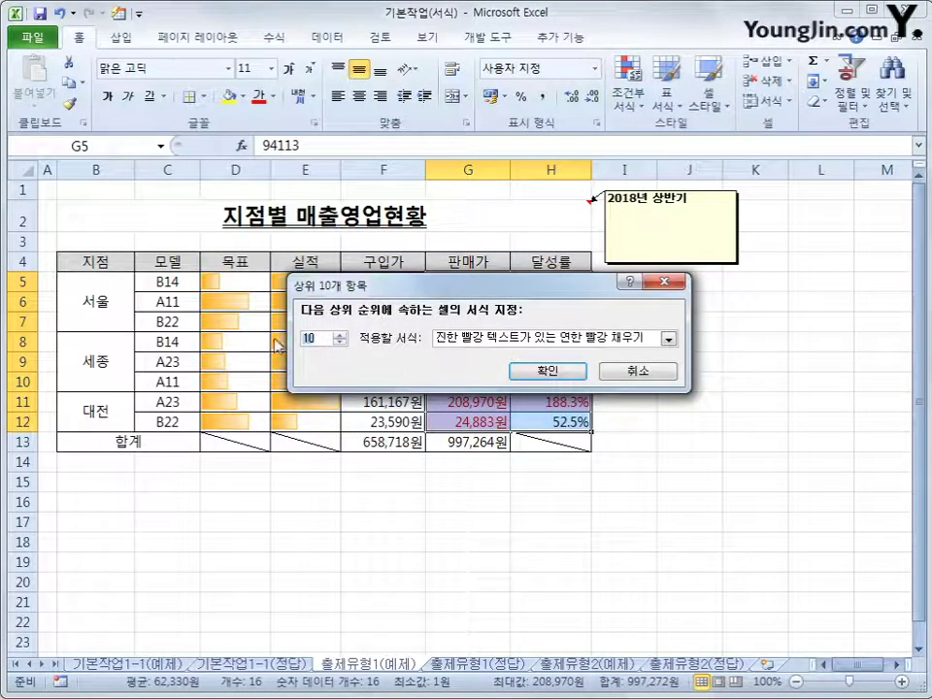
pyautogui.write('3')
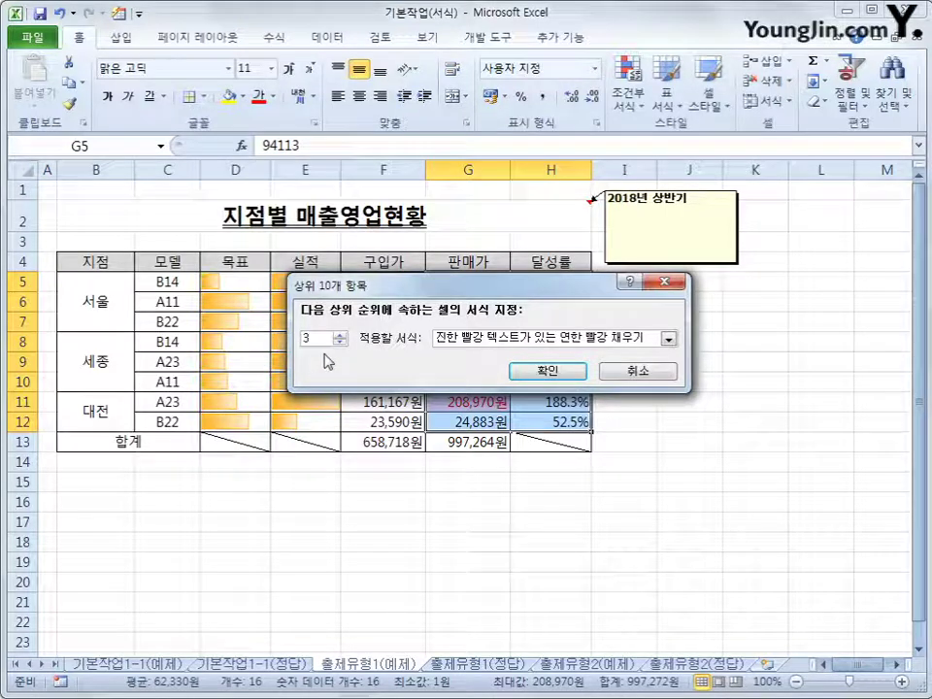
pyautogui.click(669, 339)
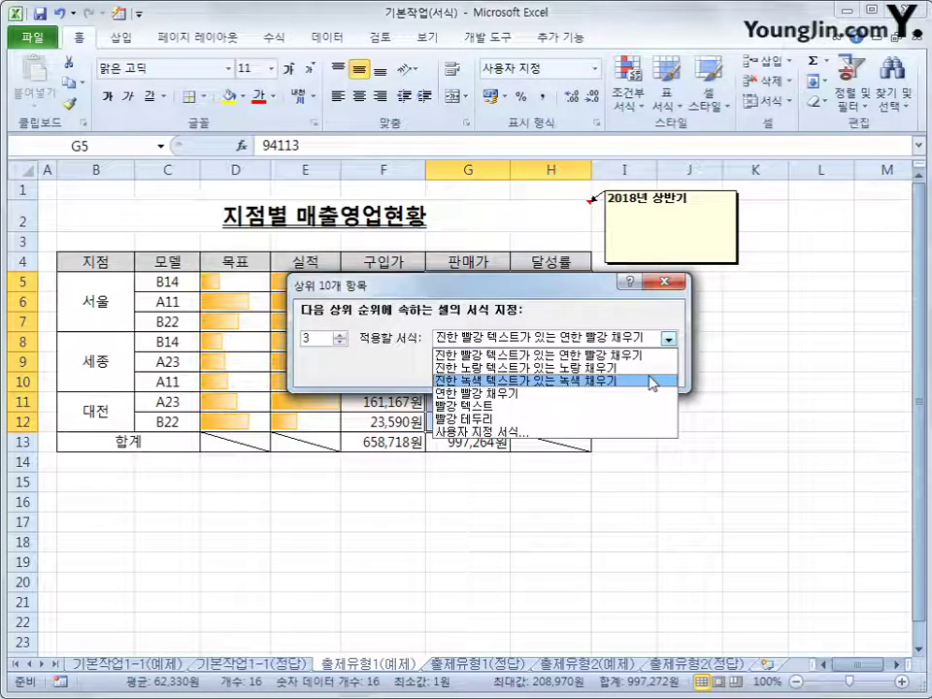
pyautogui.click(649, 380)
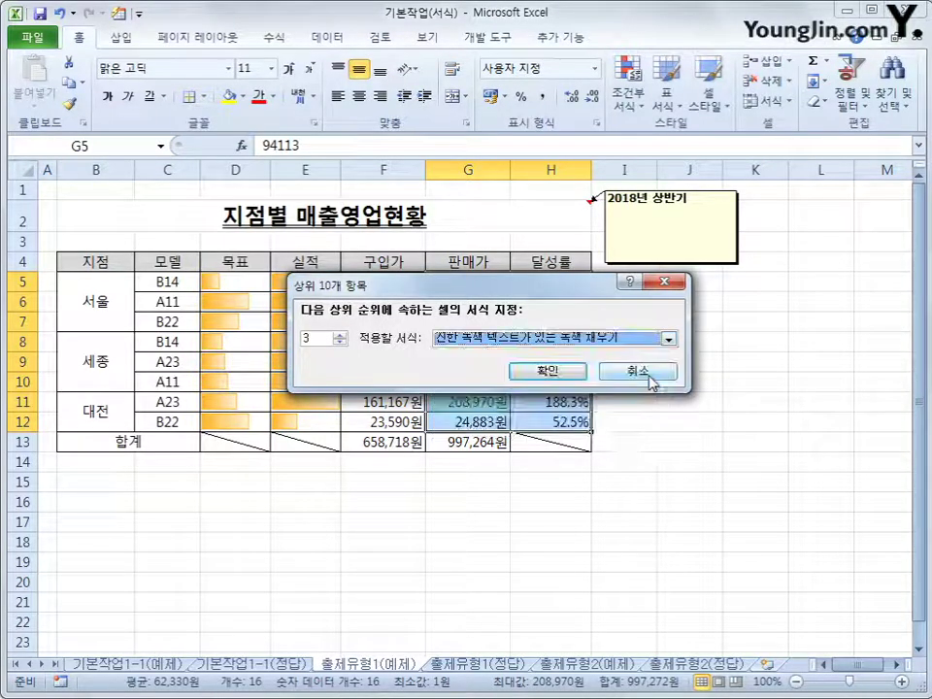
pyautogui.click(573, 374)
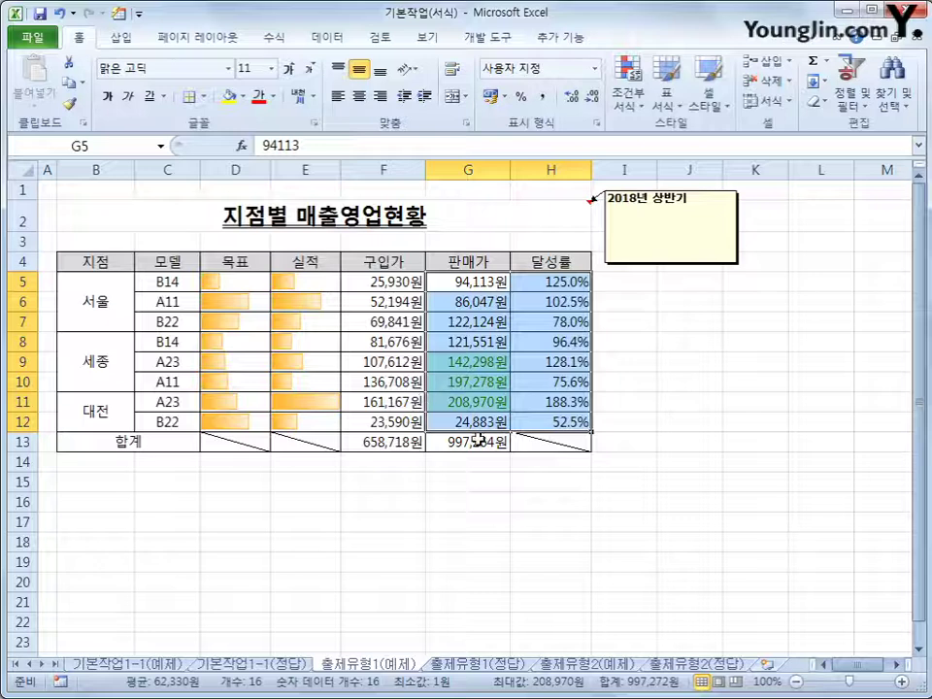
# Check the highlighted prices in G9:G11 against the answer sheet 출제유형1(정답)
pyautogui.moveTo(479, 364); pyautogui.dragTo(482, 398)
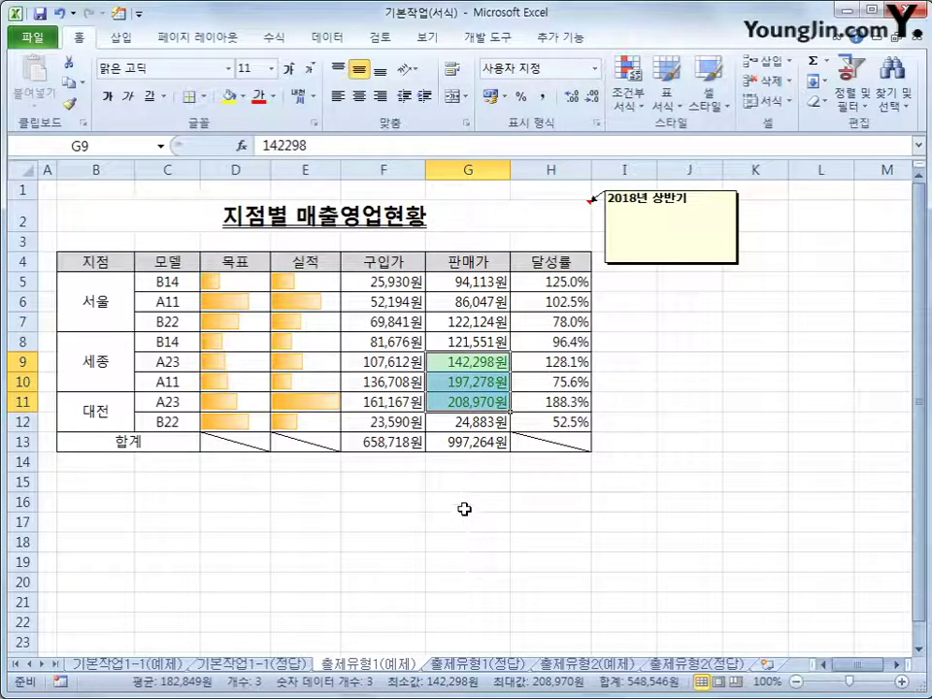
pyautogui.click(451, 666)
pyautogui.click(401, 667)
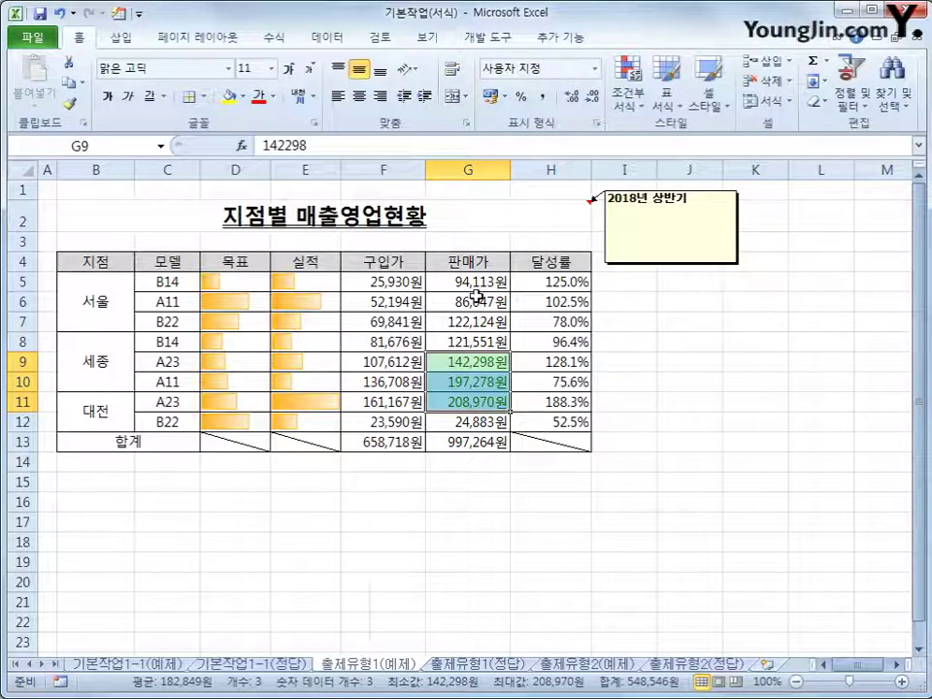
# Clear the conditional formatting rules from the selling price and achievement rate cells in G5:H12
pyautogui.moveTo(476, 295); pyautogui.dragTo(563, 423)
pyautogui.click(628, 86)
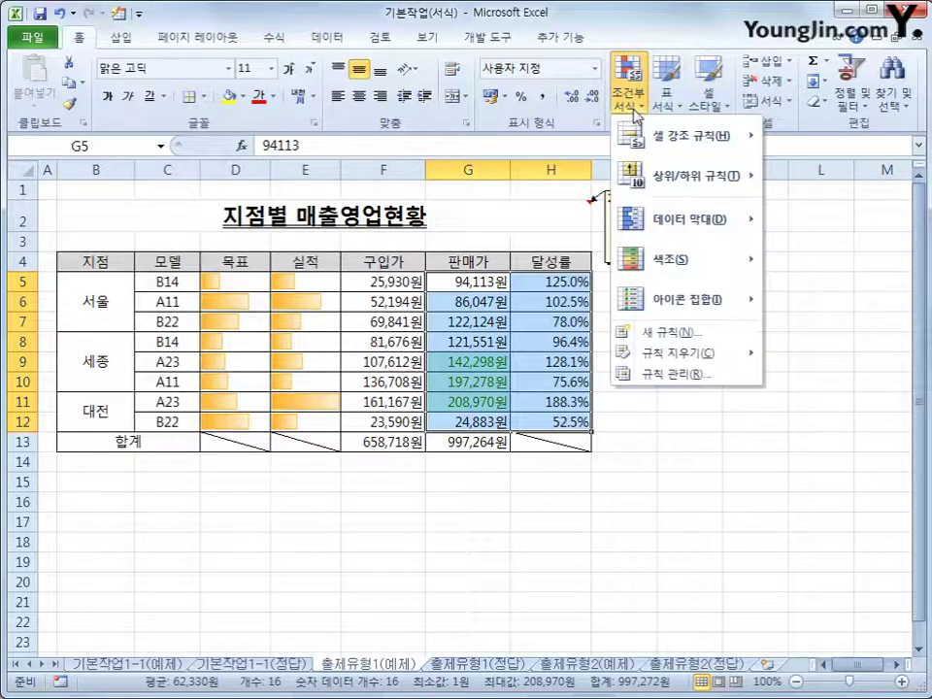
pyautogui.moveTo(664, 355)
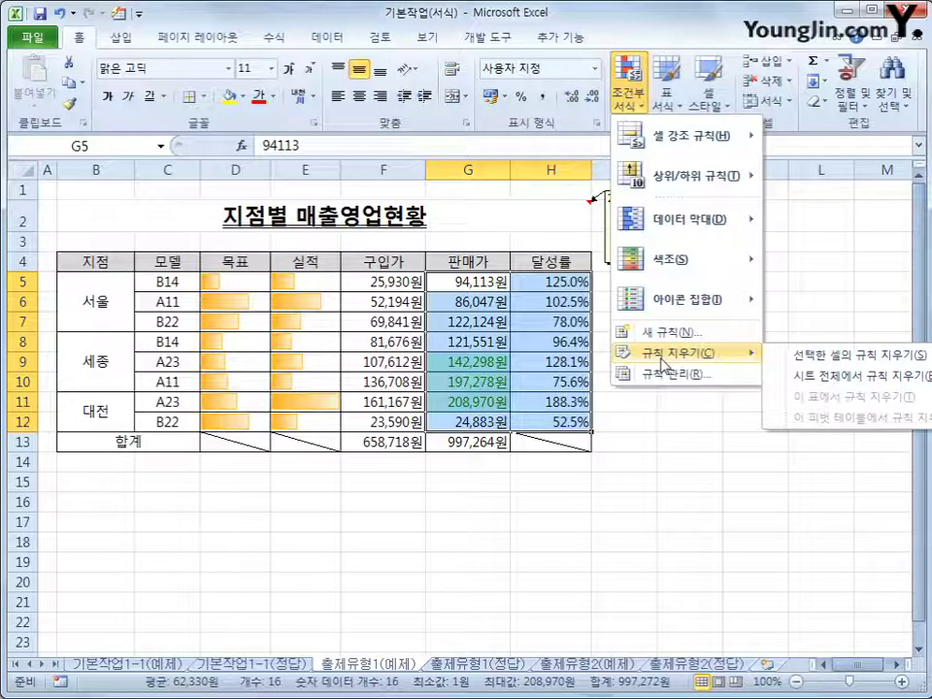
pyautogui.click(831, 358)
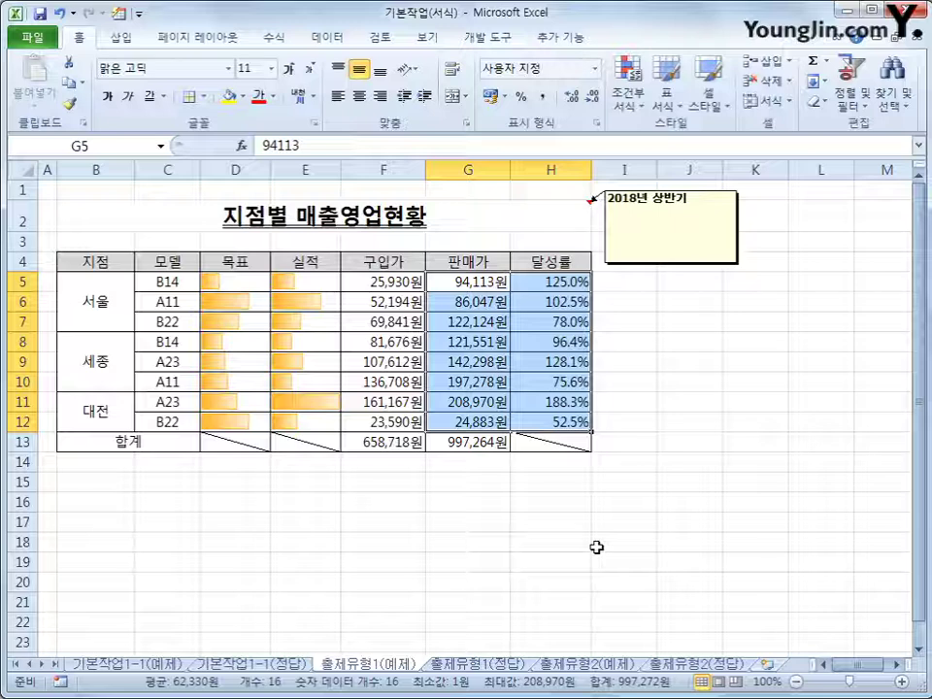
# Apply a top 3 items rule with dark green text and green fill (진한 녹색 텍스트가 있는 녹색 채우기) to the achievement rates in H5:H12
pyautogui.moveTo(556, 281); pyautogui.dragTo(558, 422)
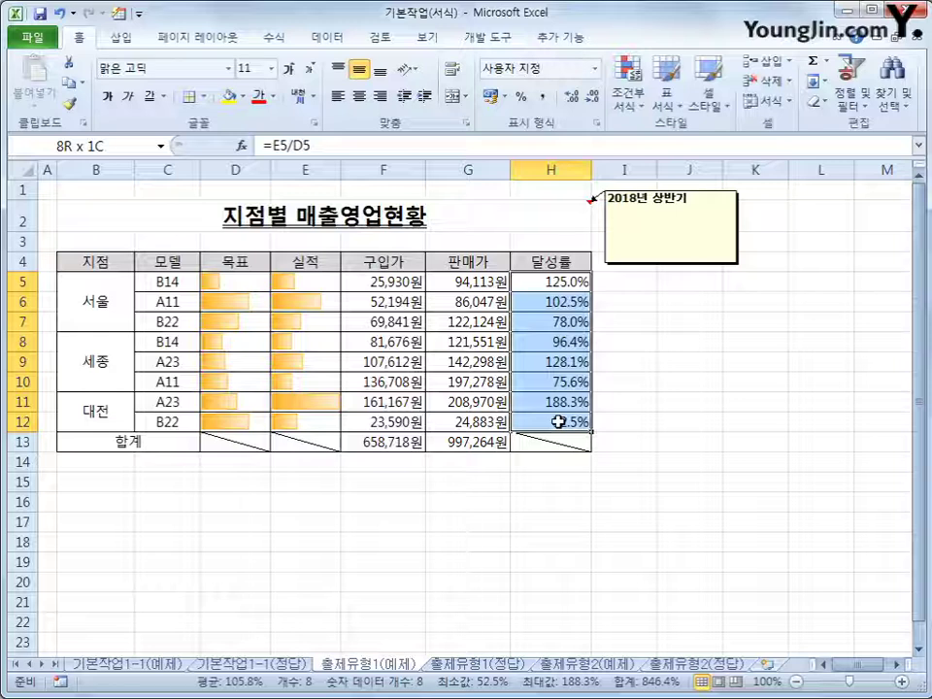
pyautogui.moveTo(559, 421); pyautogui.dragTo(558, 421)
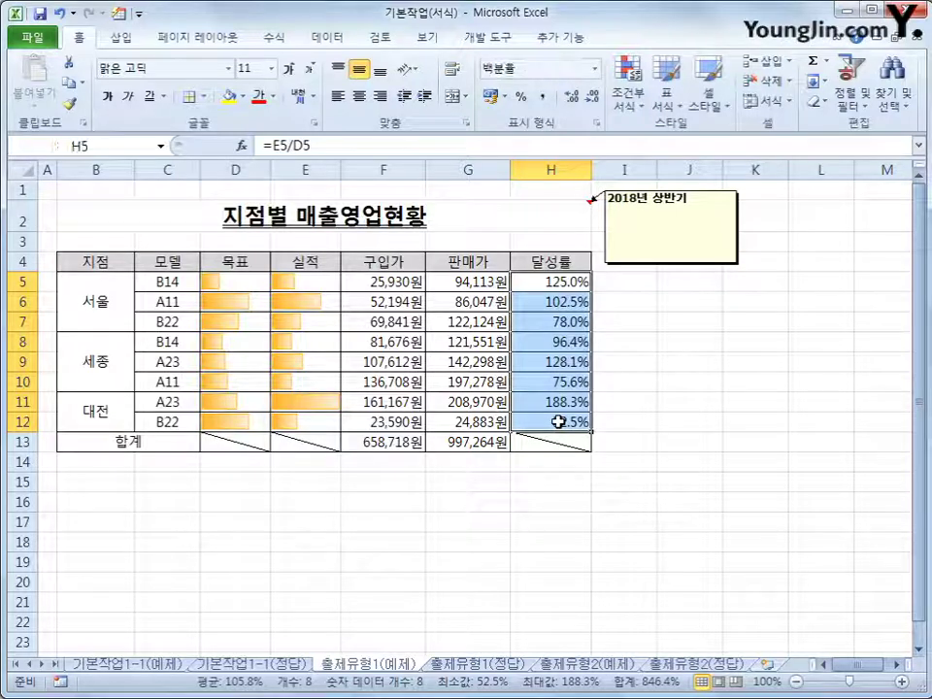
pyautogui.click(630, 86)
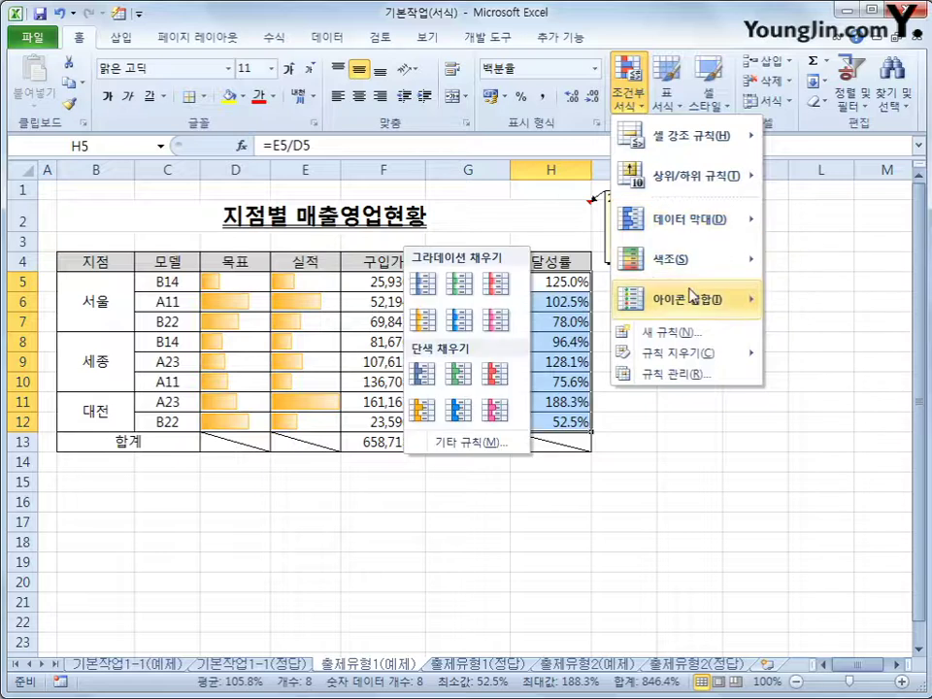
pyautogui.moveTo(703, 192)
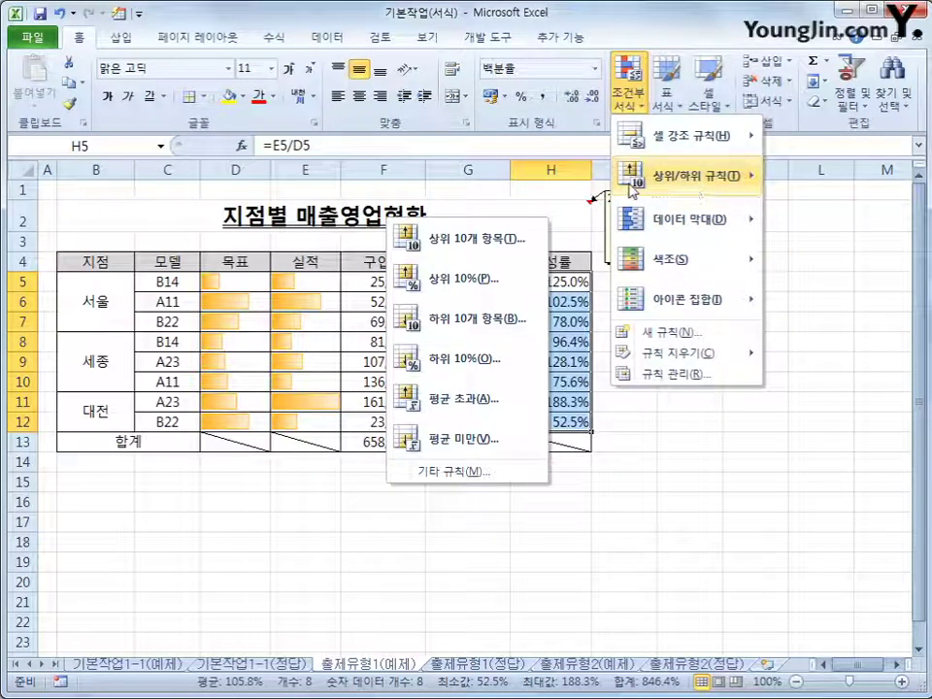
pyautogui.click(476, 239)
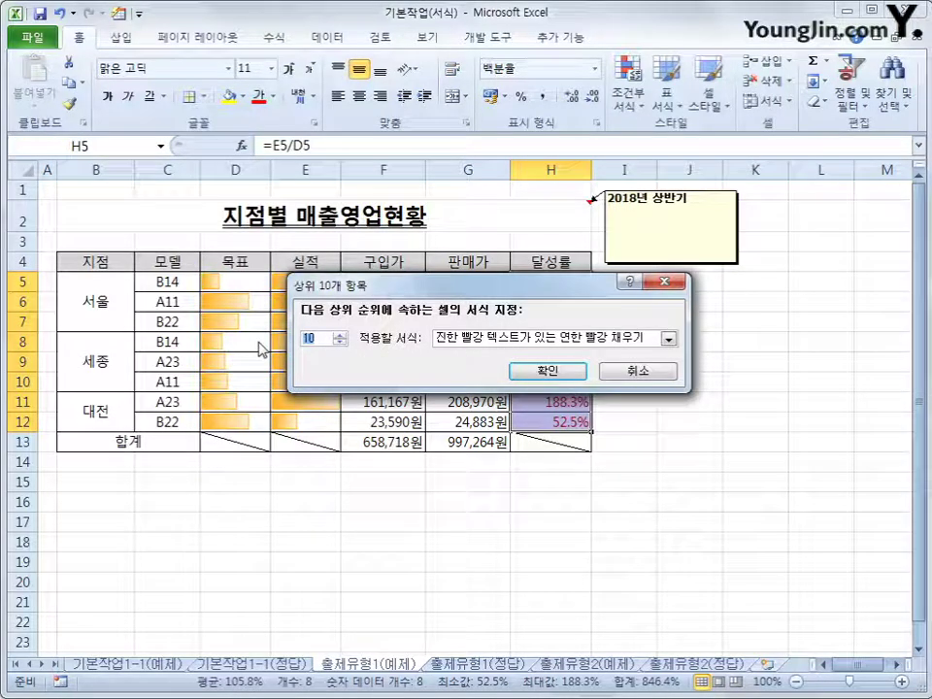
pyautogui.write('3')
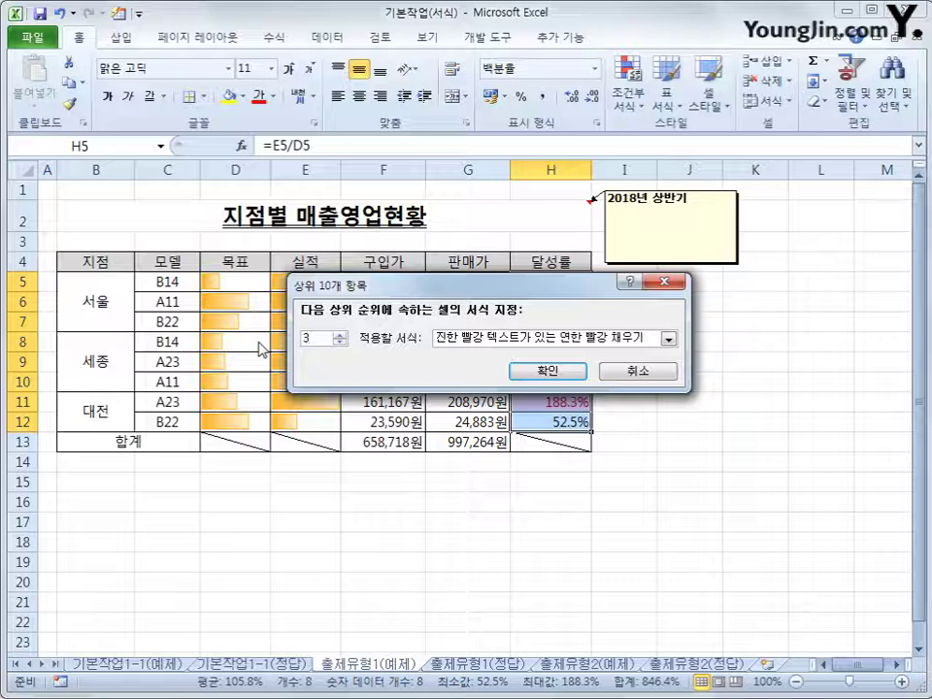
pyautogui.click(669, 339)
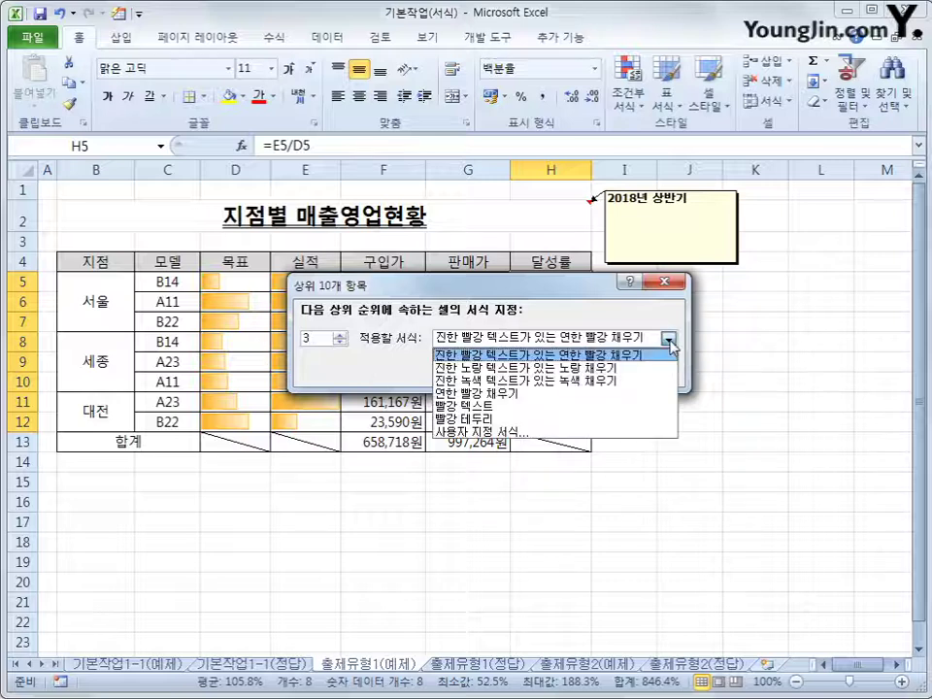
pyautogui.click(637, 381)
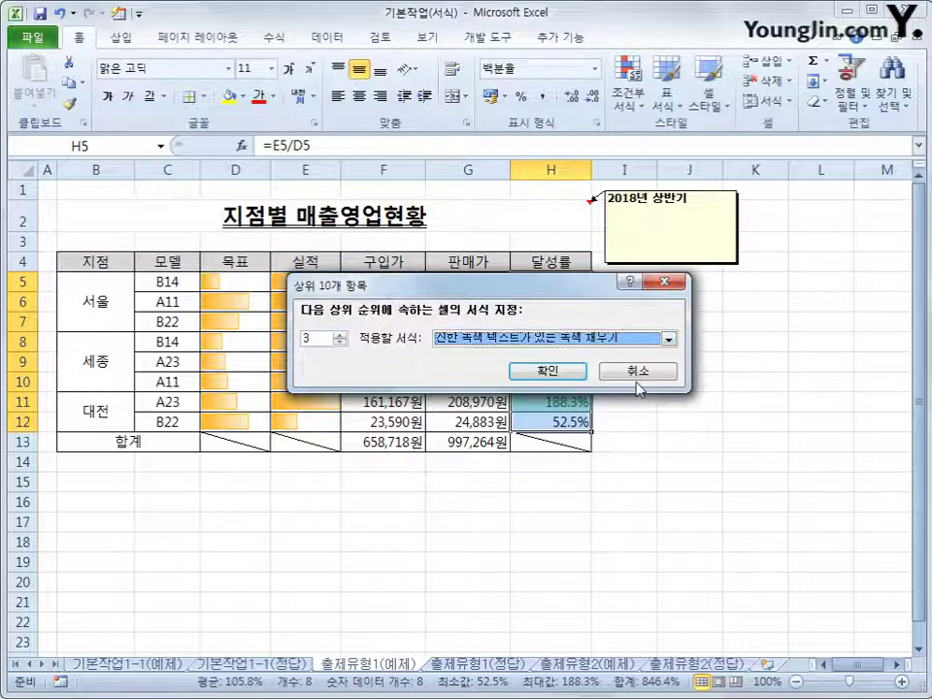
pyautogui.click(547, 371)
pyautogui.click(703, 503)
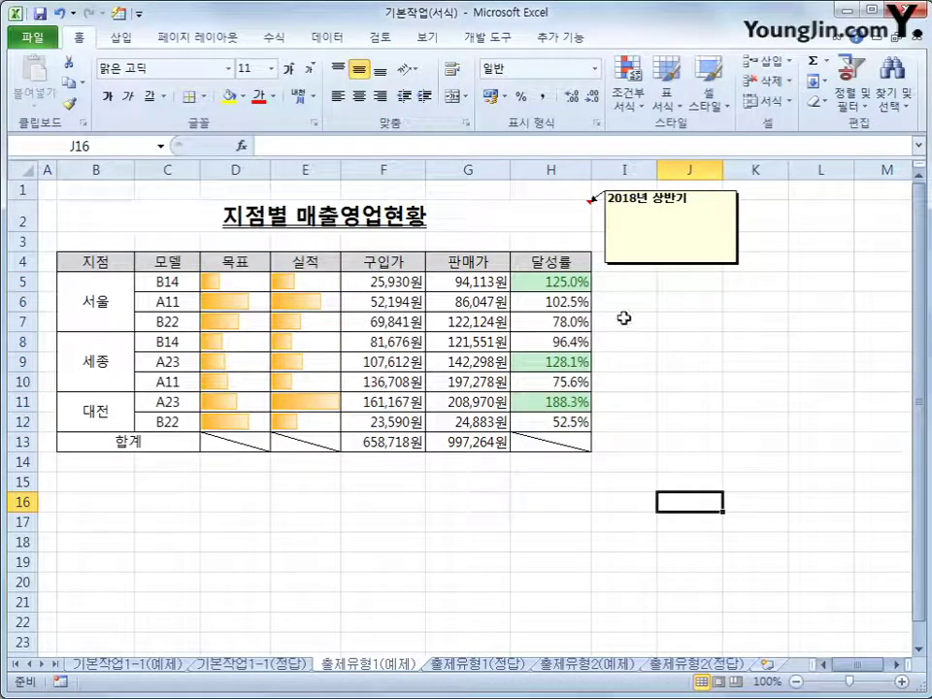
# Review the highlighted achievement rates and compare the finished 출제유형1(예제) sheet with the answer sheet 출제유형1(정답)
pyautogui.click(580, 282)
pyautogui.click(565, 368)
pyautogui.click(553, 401)
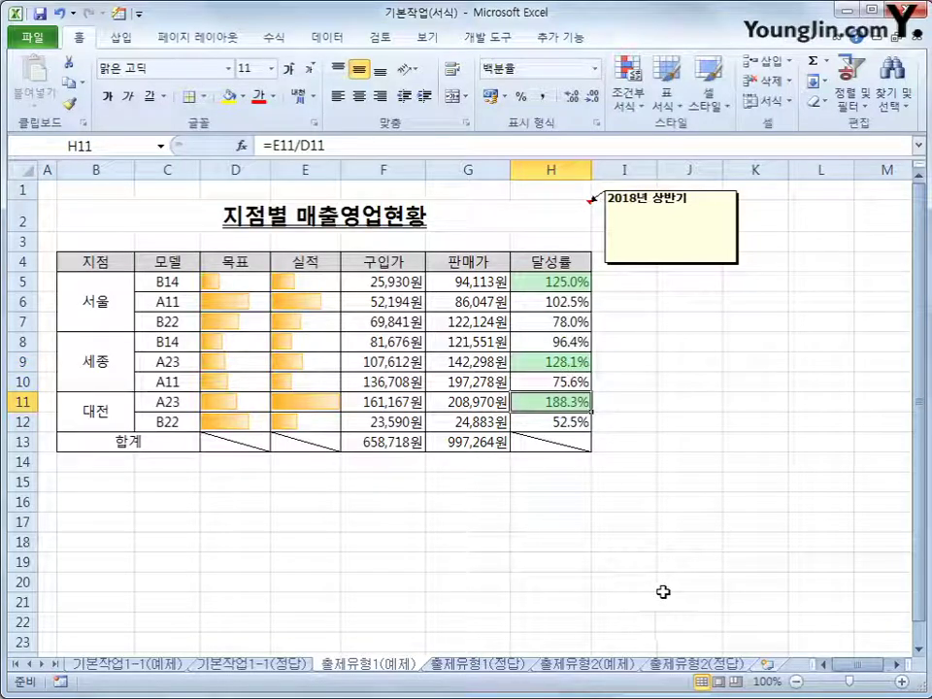
pyautogui.click(504, 666)
pyautogui.click(374, 666)
pyautogui.click(474, 667)
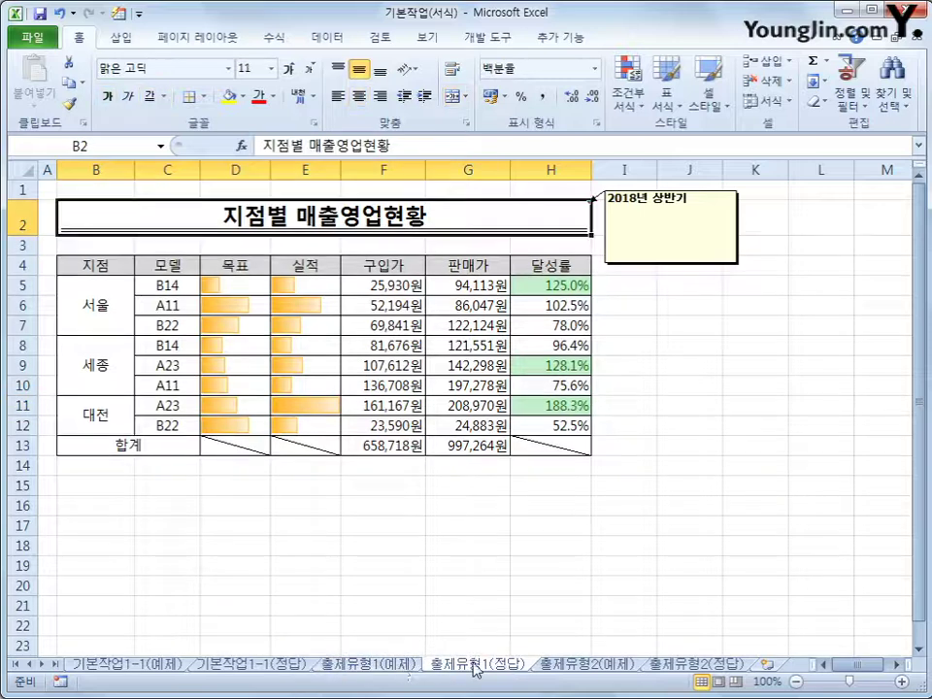
pyautogui.click(408, 587)
pyautogui.click(374, 666)
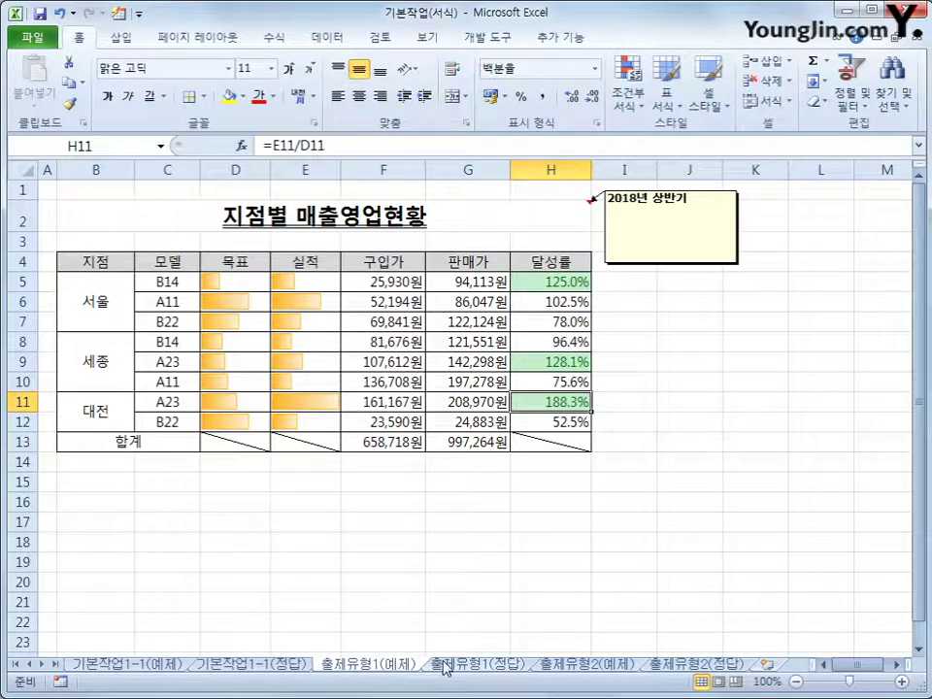
pyautogui.click(445, 668)
pyautogui.click(373, 666)
pyautogui.click(447, 668)
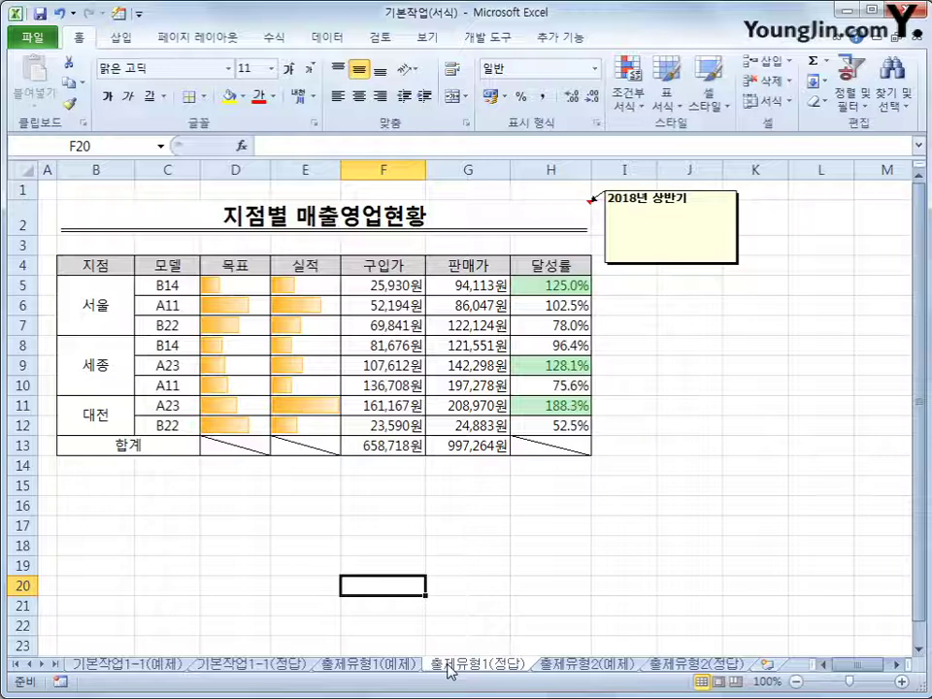
pyautogui.click(395, 669)
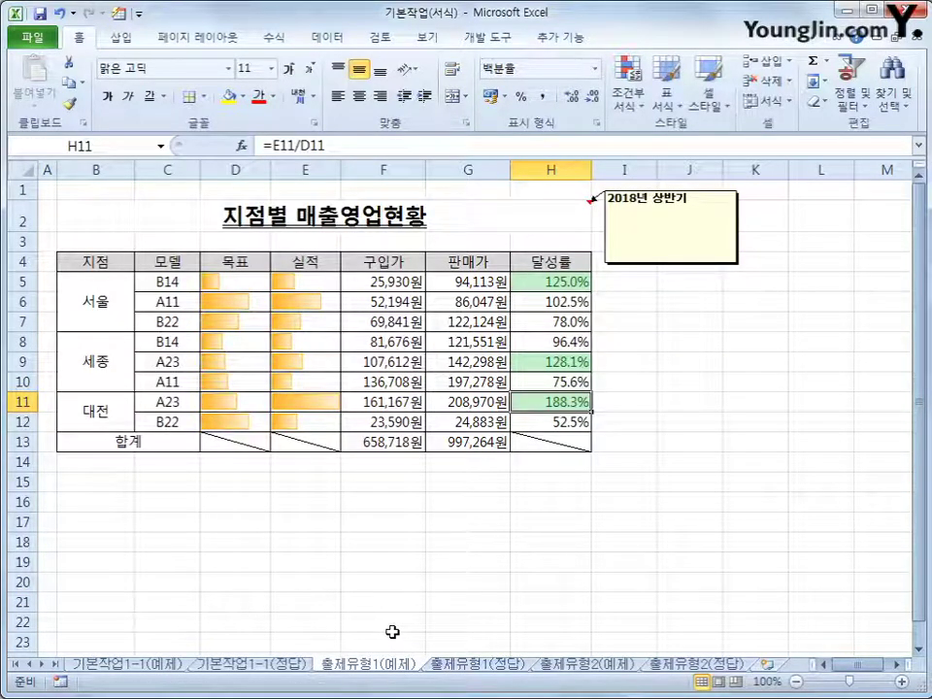
# Try the accounting double underline 이중 실선(회계용) in the cell format of the title in B2, and discard the change
pyautogui.click(243, 222)
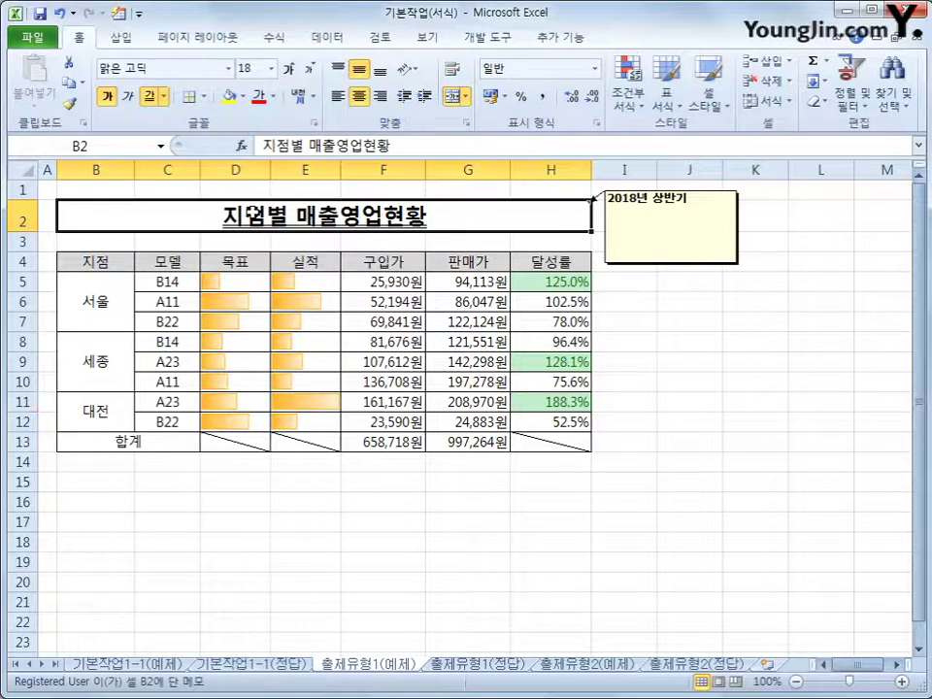
pyautogui.rightClick(456, 221)
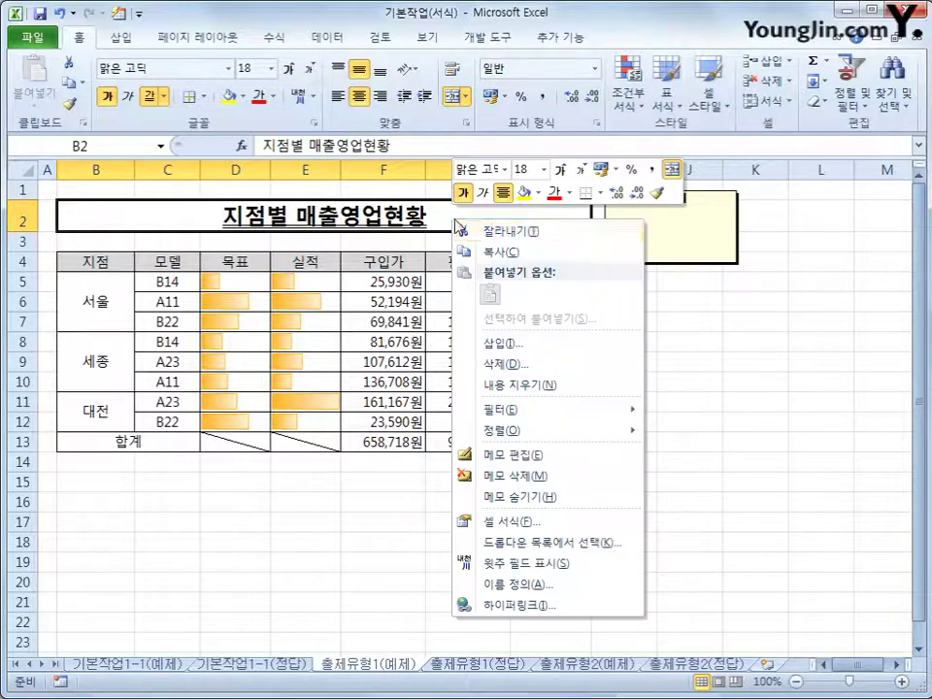
pyautogui.click(522, 524)
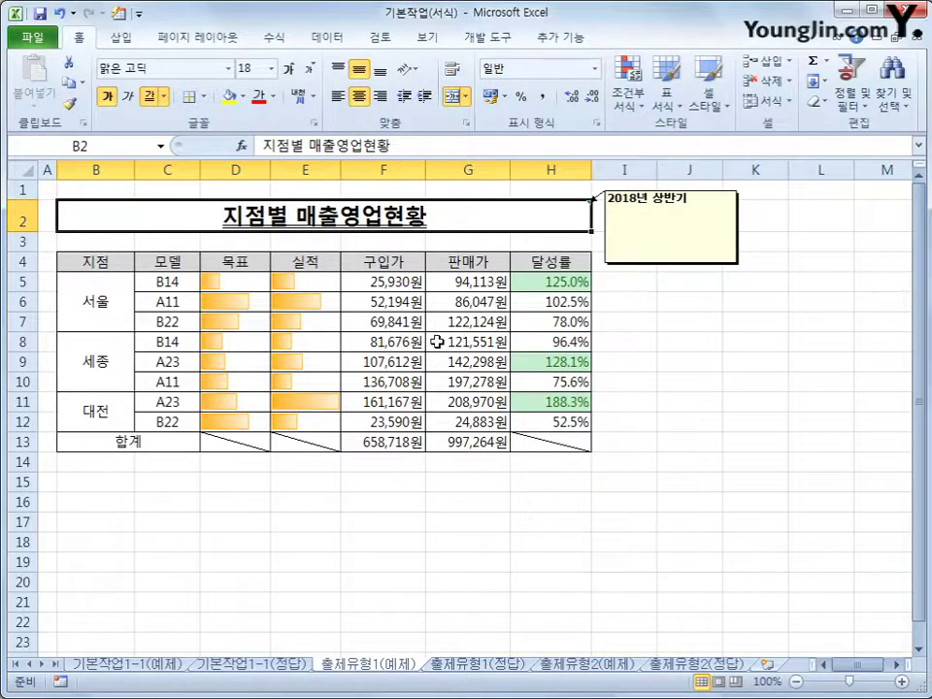
pyautogui.click(275, 194)
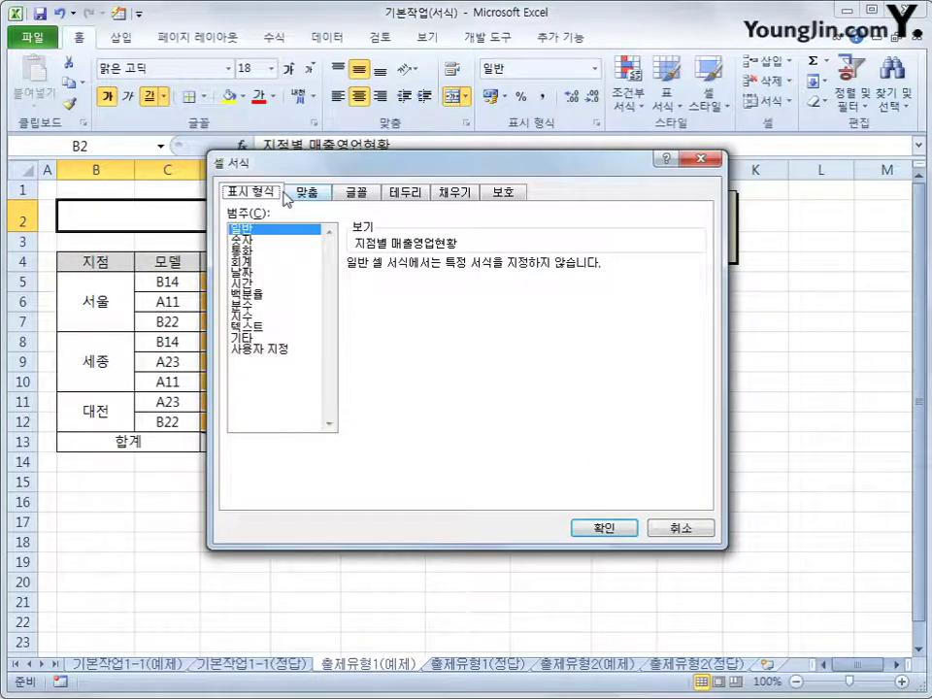
pyautogui.click(361, 194)
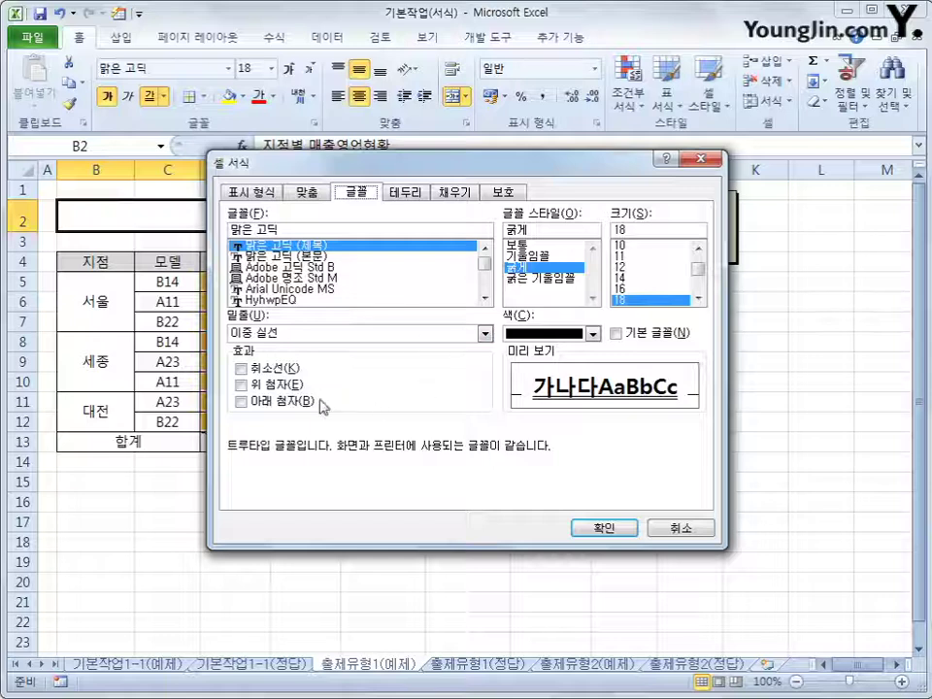
pyautogui.click(286, 335)
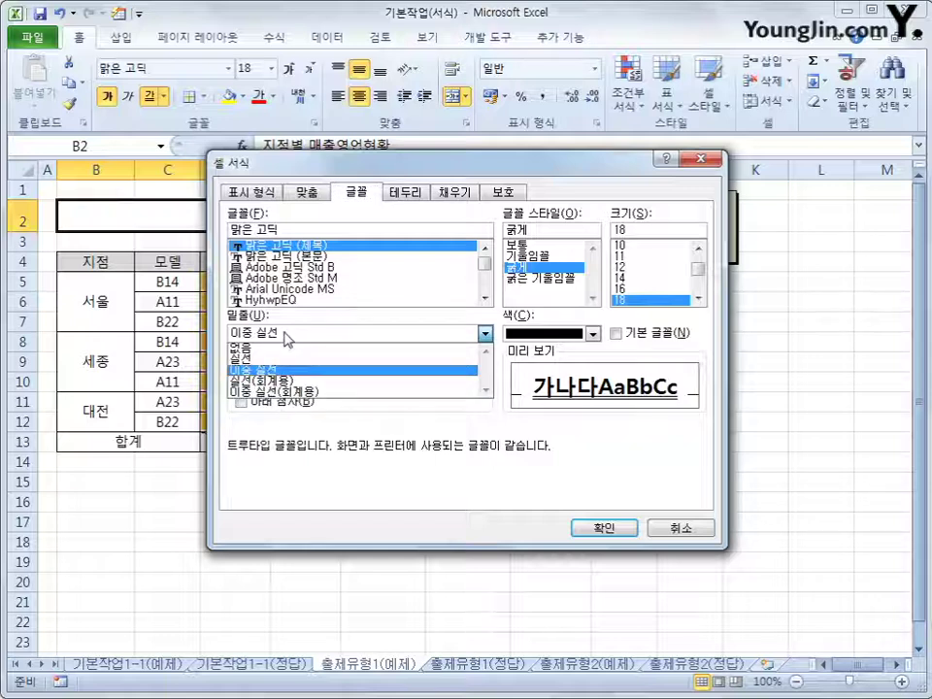
pyautogui.click(308, 393)
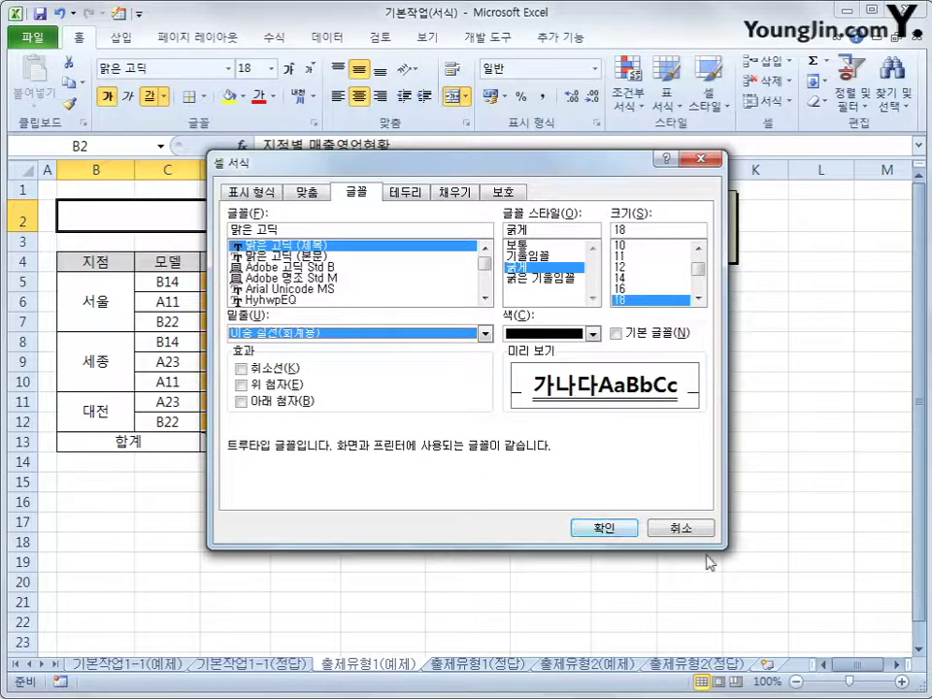
pyautogui.click(684, 528)
# Replace the double underline of the title in B2 with the accounting double underline 이중 실선(회계용)
pyautogui.click(166, 98)
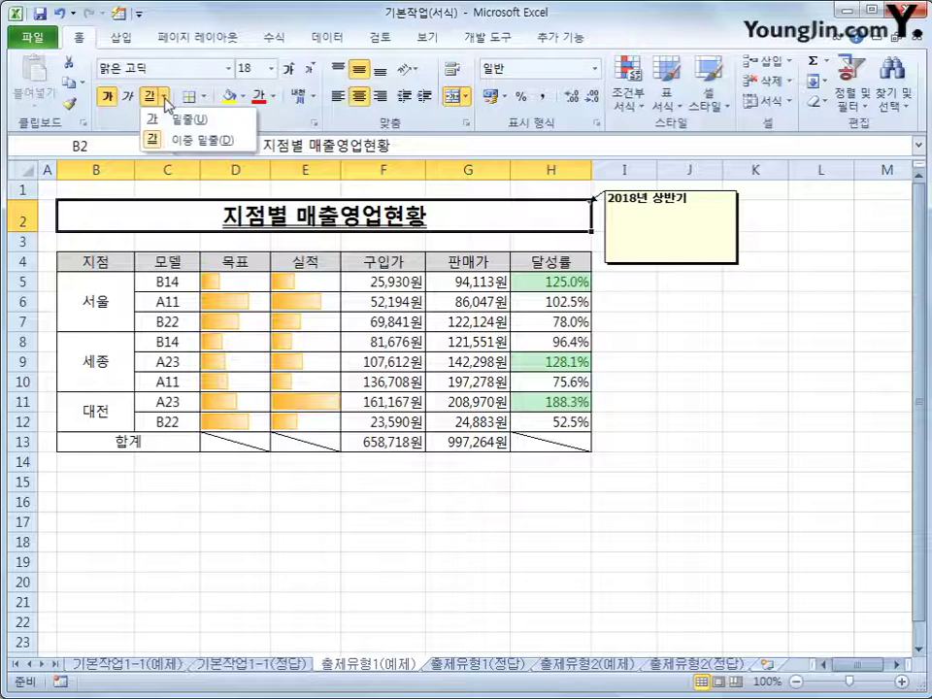
pyautogui.click(180, 141)
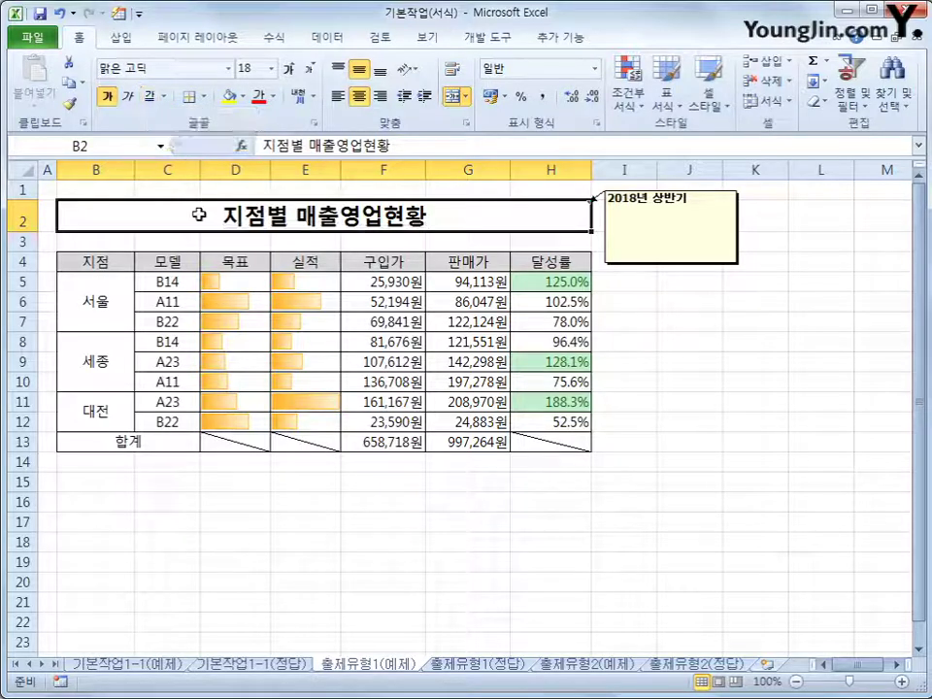
pyautogui.rightClick(335, 226)
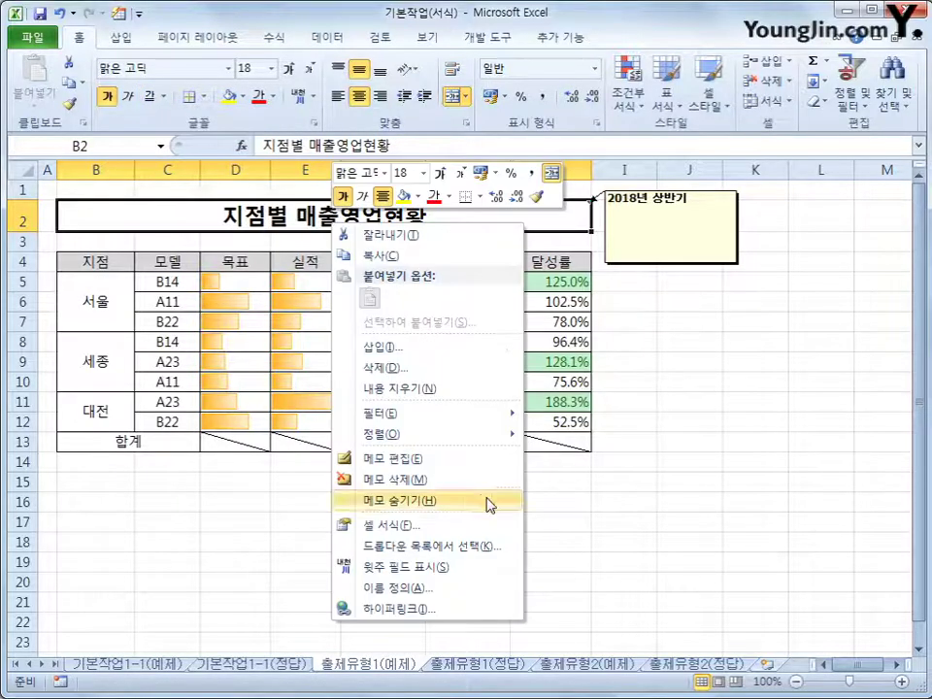
pyautogui.click(480, 526)
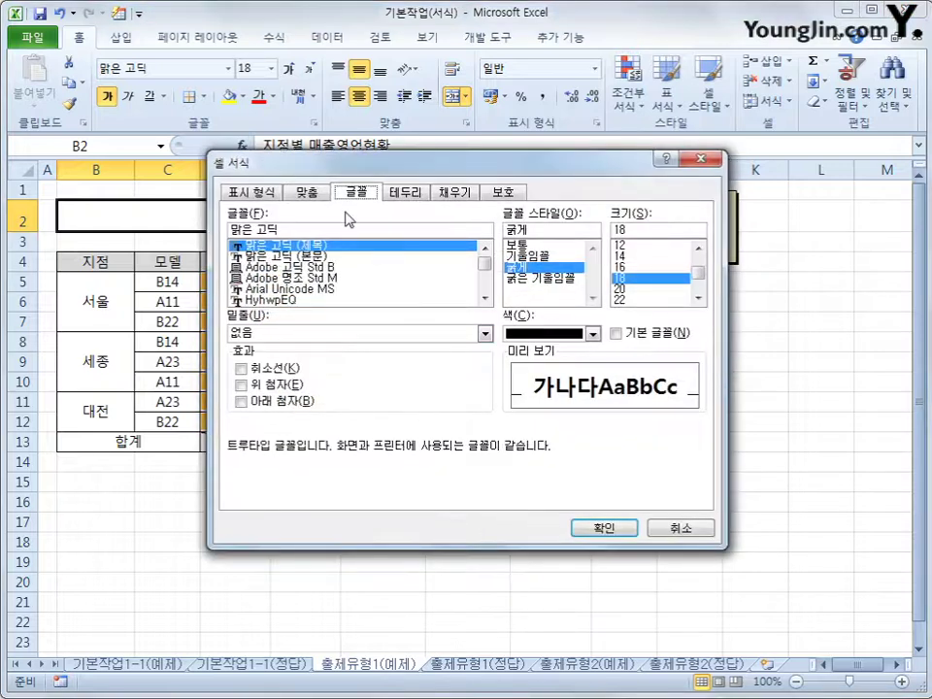
pyautogui.click(321, 335)
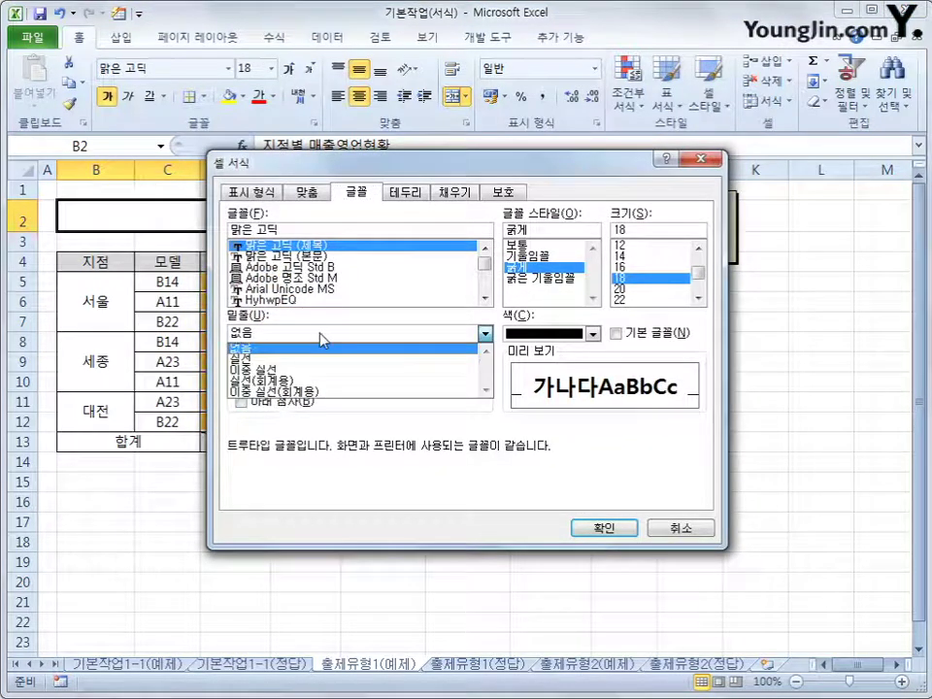
pyautogui.click(343, 394)
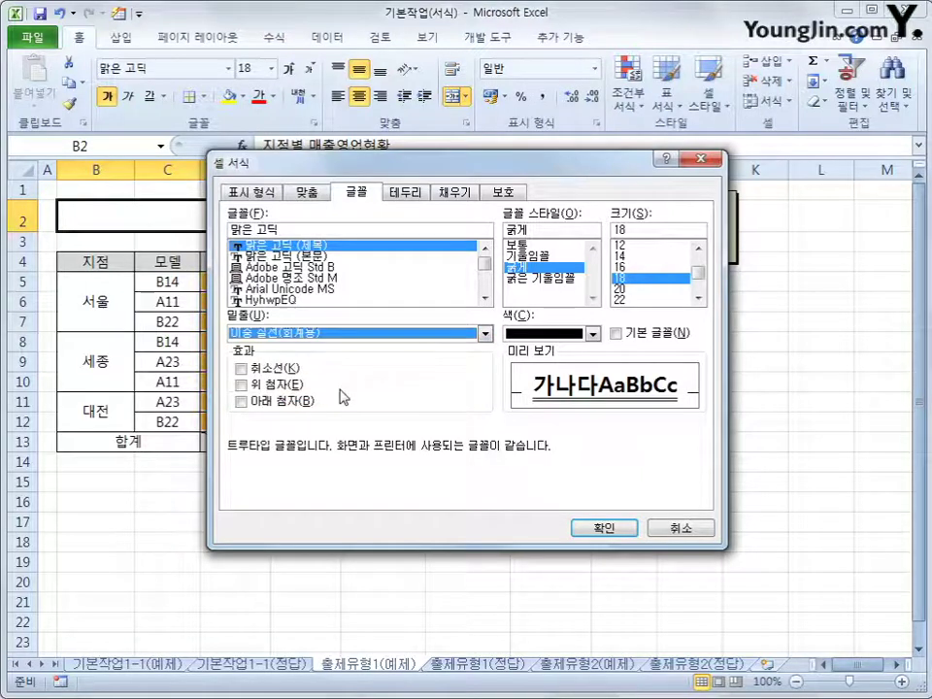
pyautogui.click(602, 528)
pyautogui.click(806, 530)
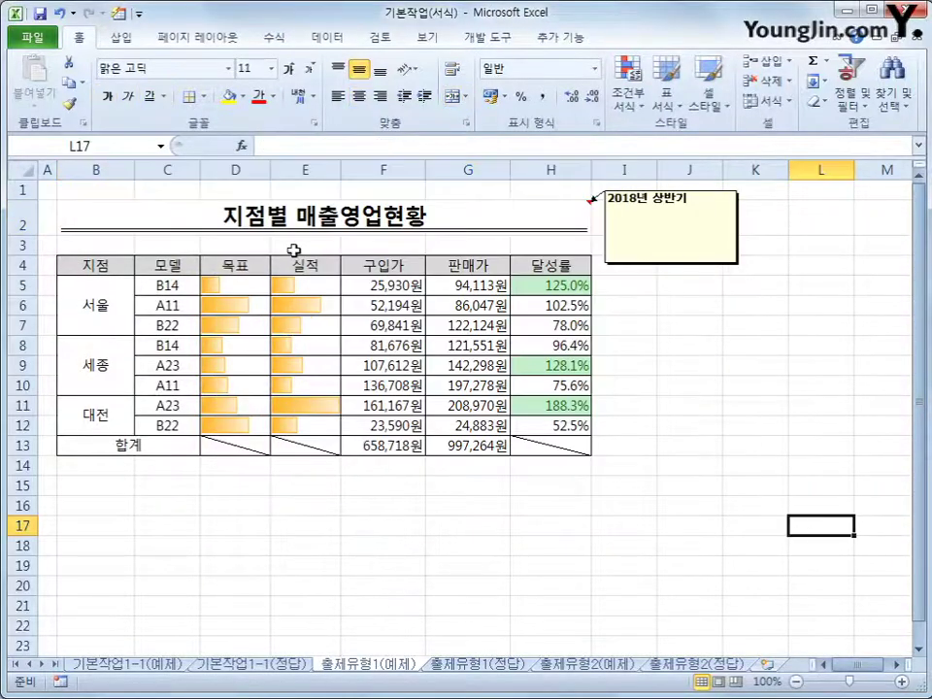
# Examine the underlined title on the 출제유형1(예제) sheet and compare the sheet with its answer sheet 출제유형1(정답)
pyautogui.click(293, 219)
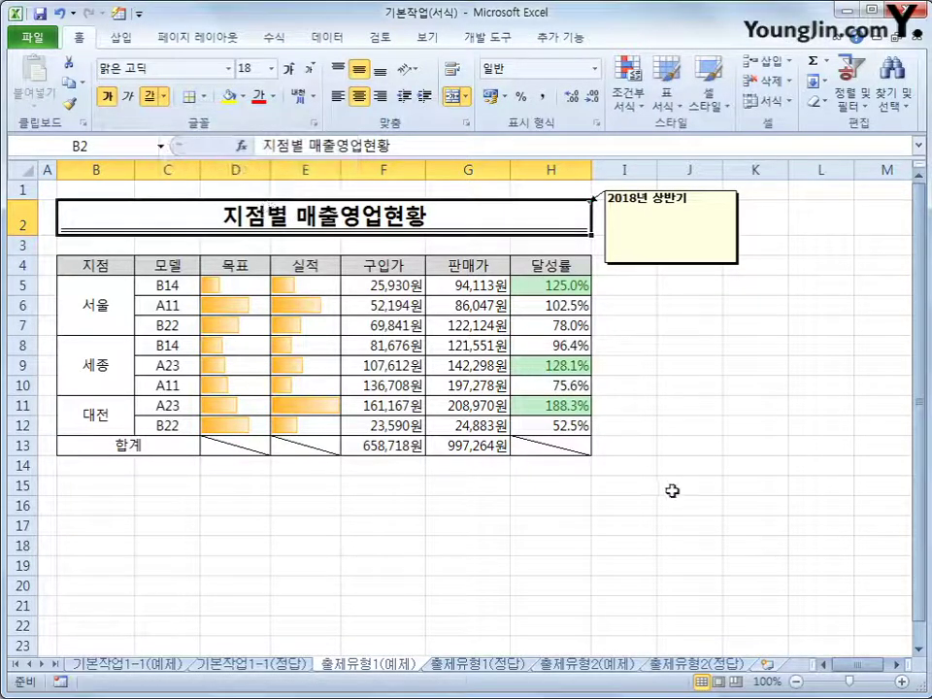
pyautogui.click(712, 542)
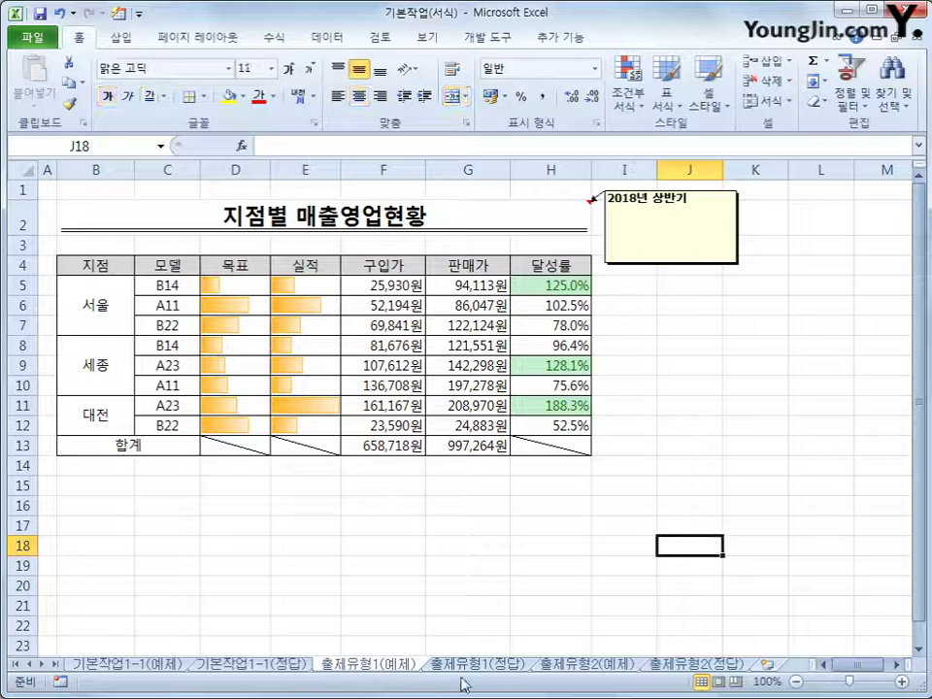
pyautogui.hotkey('ctrl', 'pagedown')
pyautogui.hotkey('ctrl', 'pageup')
pyautogui.hotkey('ctrl', 'pagedown')
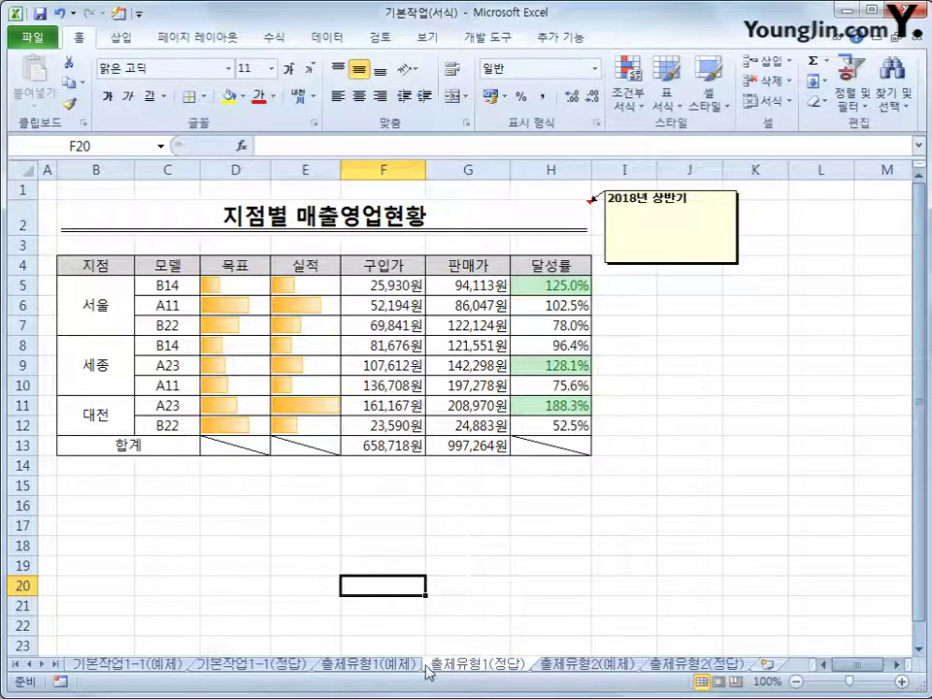
pyautogui.hotkey('ctrl', 'pageup')
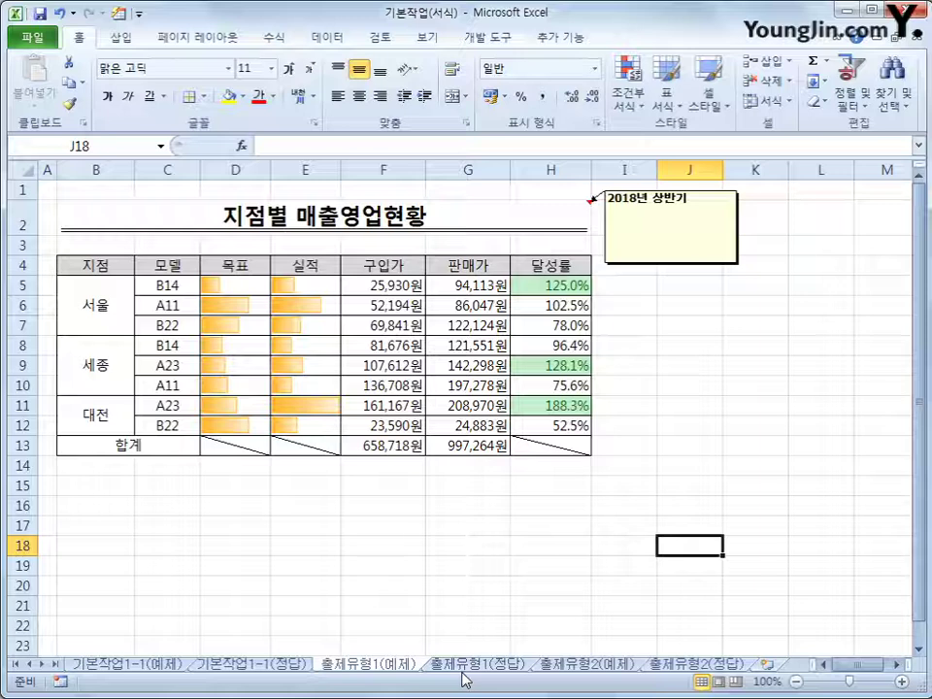
pyautogui.click(464, 670)
pyautogui.click(405, 669)
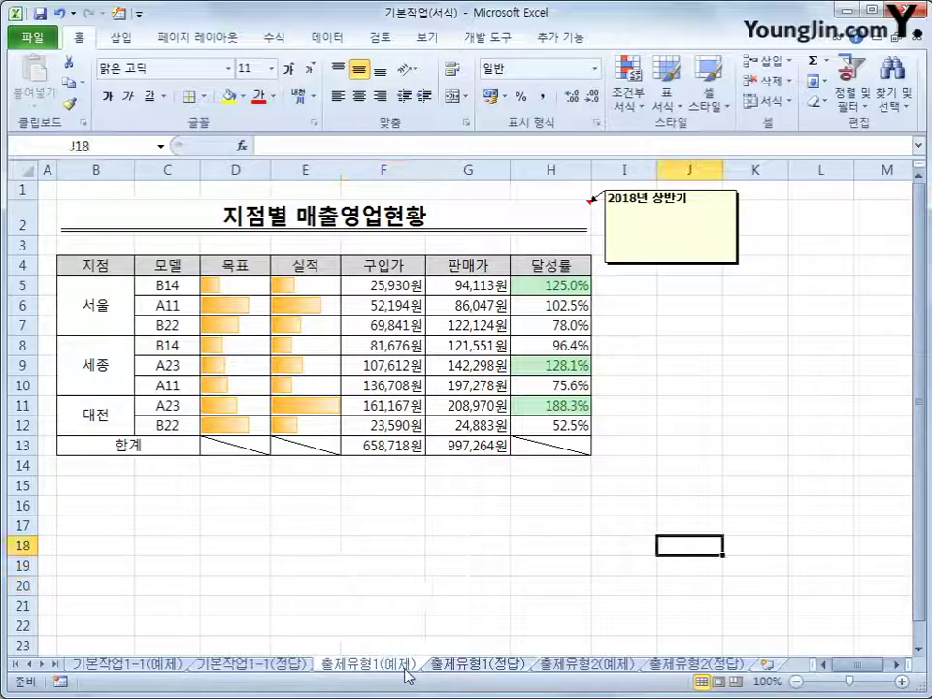
pyautogui.click(761, 540)
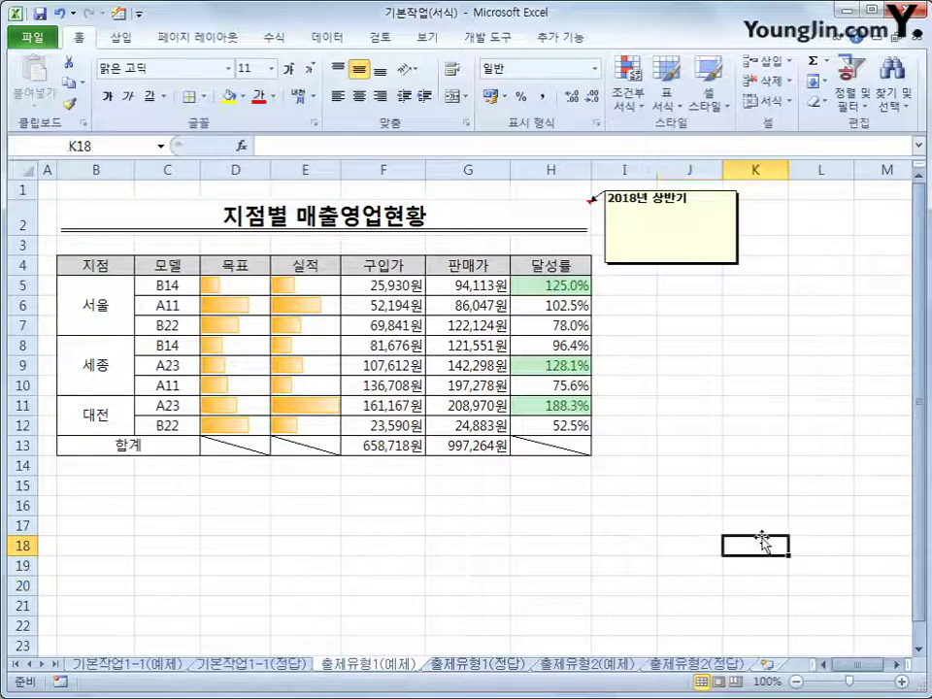
# Open the 출제유형2(예제) sheet and compare its unformatted table with the answer sheet 출제유형2(정답)
pyautogui.click(608, 670)
pyautogui.click(715, 560)
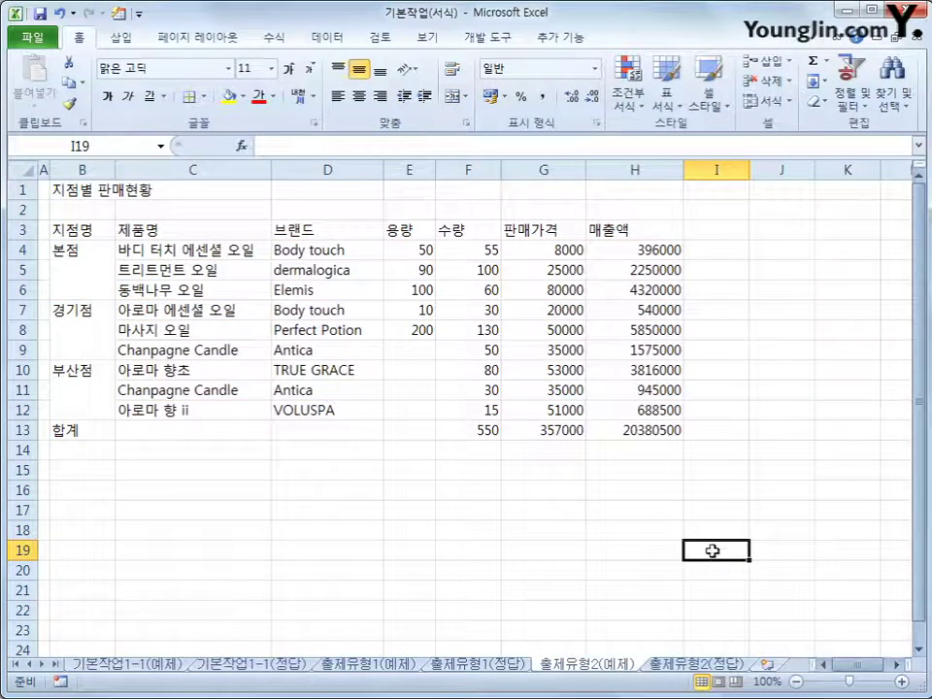
pyautogui.click(673, 668)
pyautogui.click(616, 668)
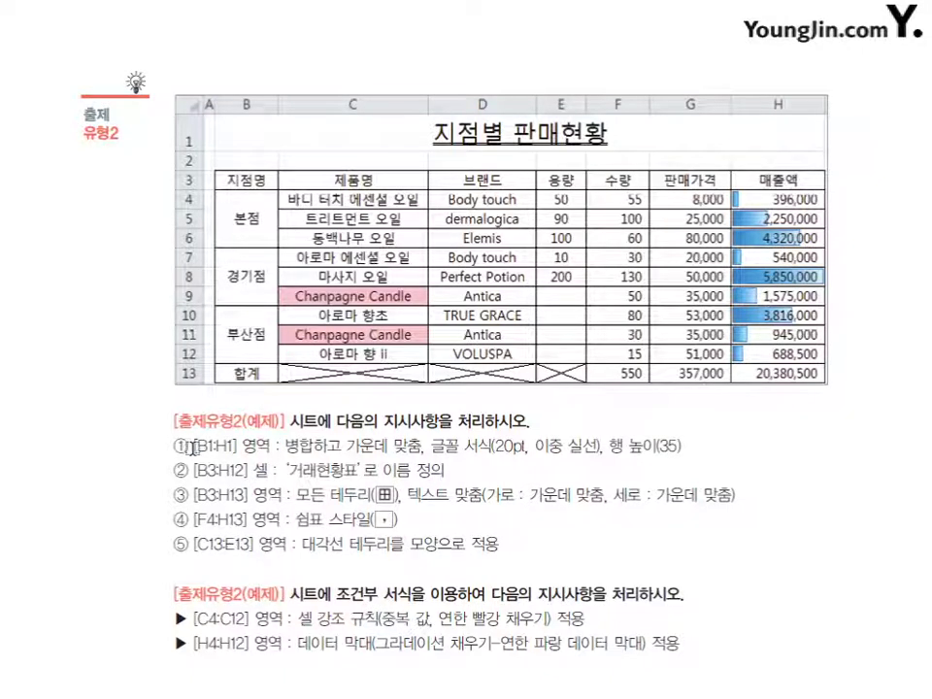
pyautogui.moveTo(191, 447); pyautogui.dragTo(596, 450)
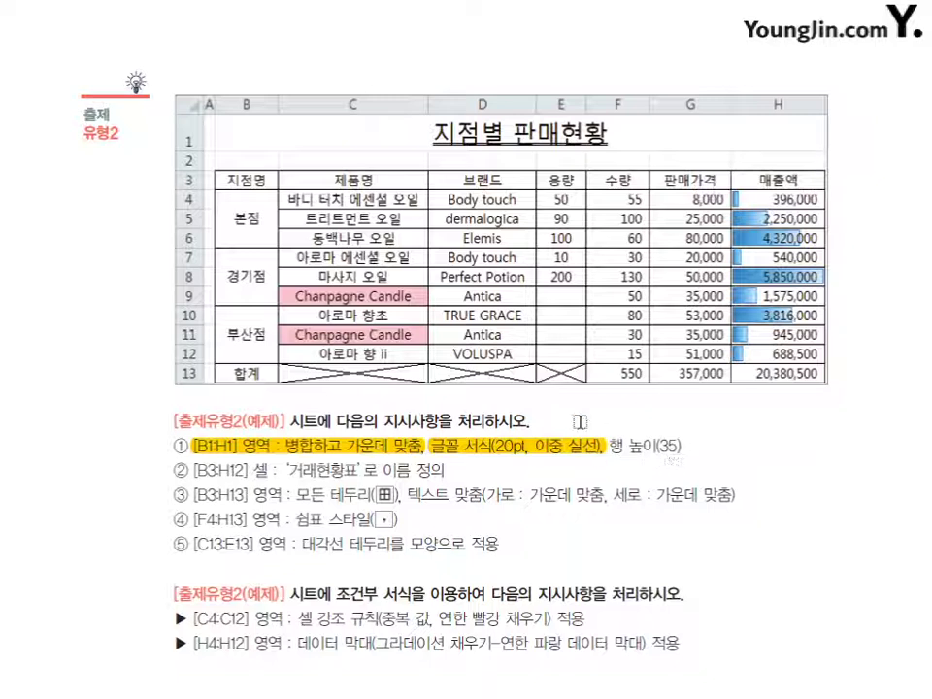
pyautogui.moveTo(611, 446); pyautogui.dragTo(711, 453)
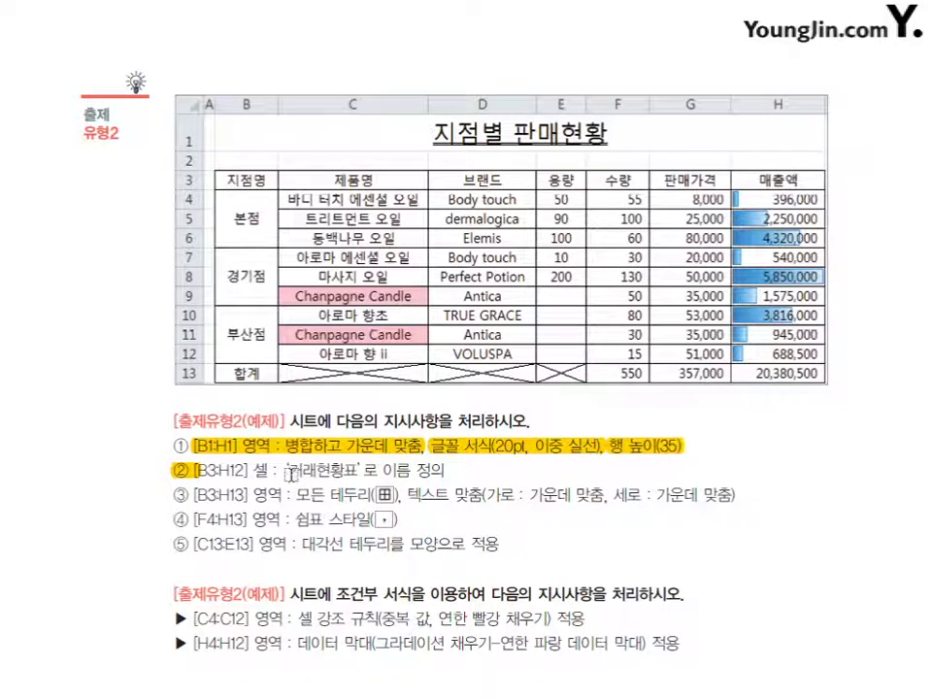
pyautogui.moveTo(287, 468); pyautogui.dragTo(427, 476)
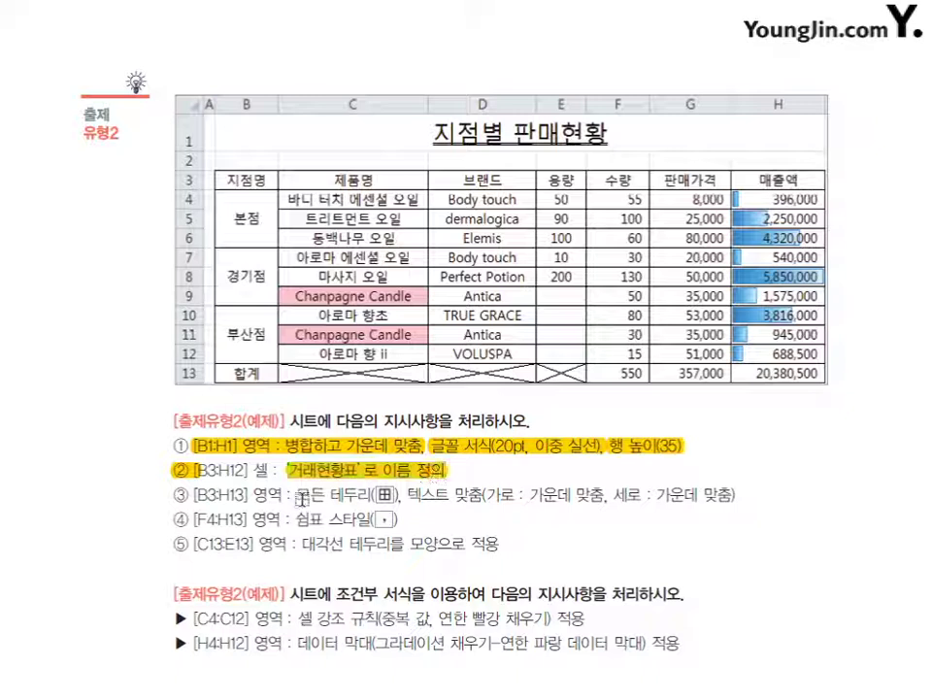
pyautogui.moveTo(297, 496); pyautogui.dragTo(723, 501)
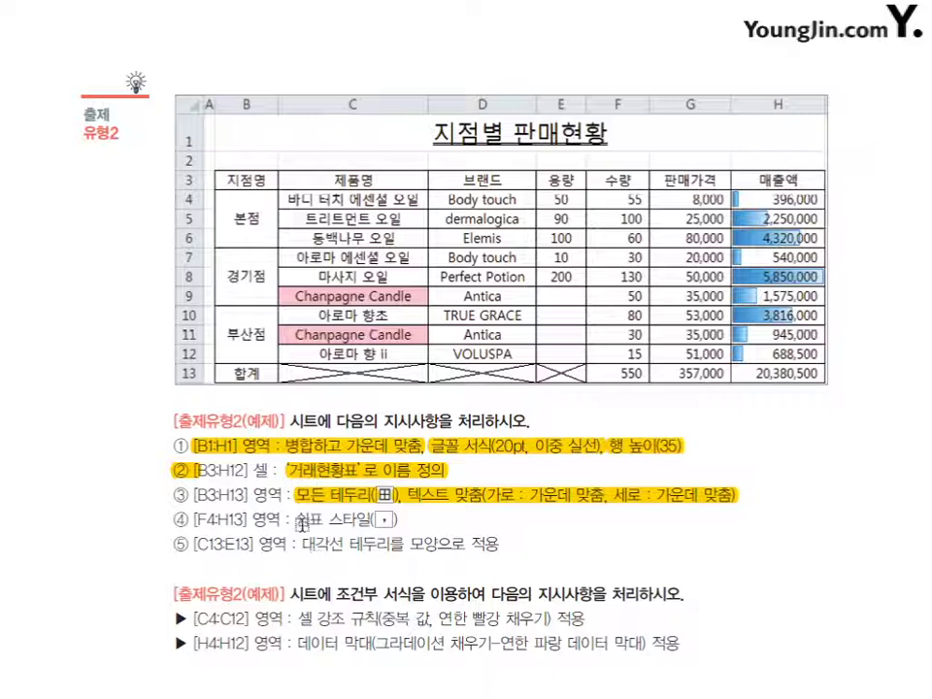
pyautogui.moveTo(296, 522); pyautogui.dragTo(401, 525)
pyautogui.moveTo(301, 546); pyautogui.dragTo(499, 559)
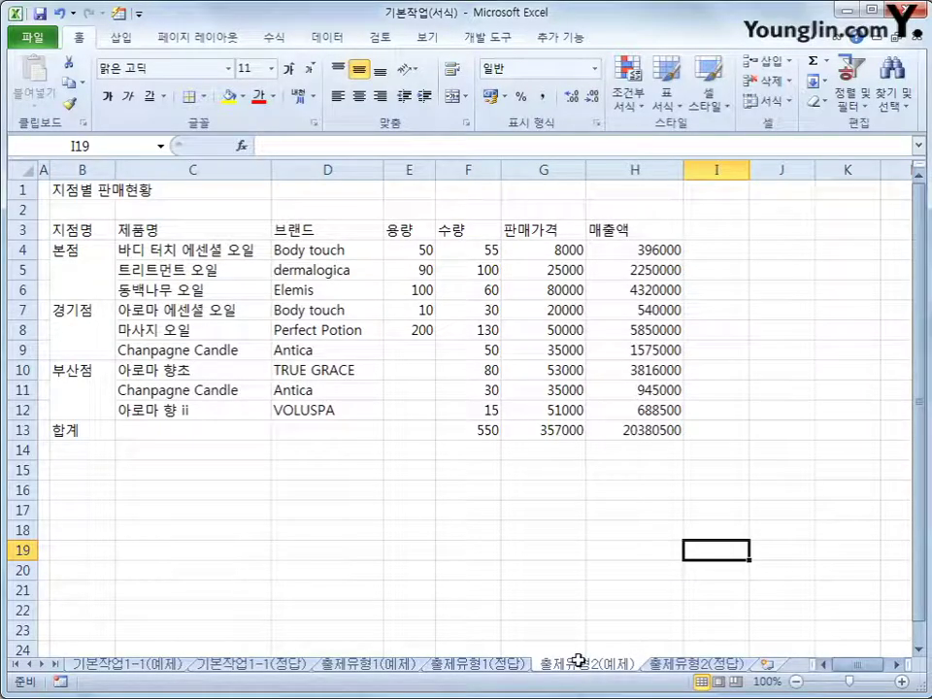
# Merge and center the title across B1:H1 and set its font size to 20
pyautogui.click(85, 191)
pyautogui.moveTo(84, 191); pyautogui.dragTo(648, 191)
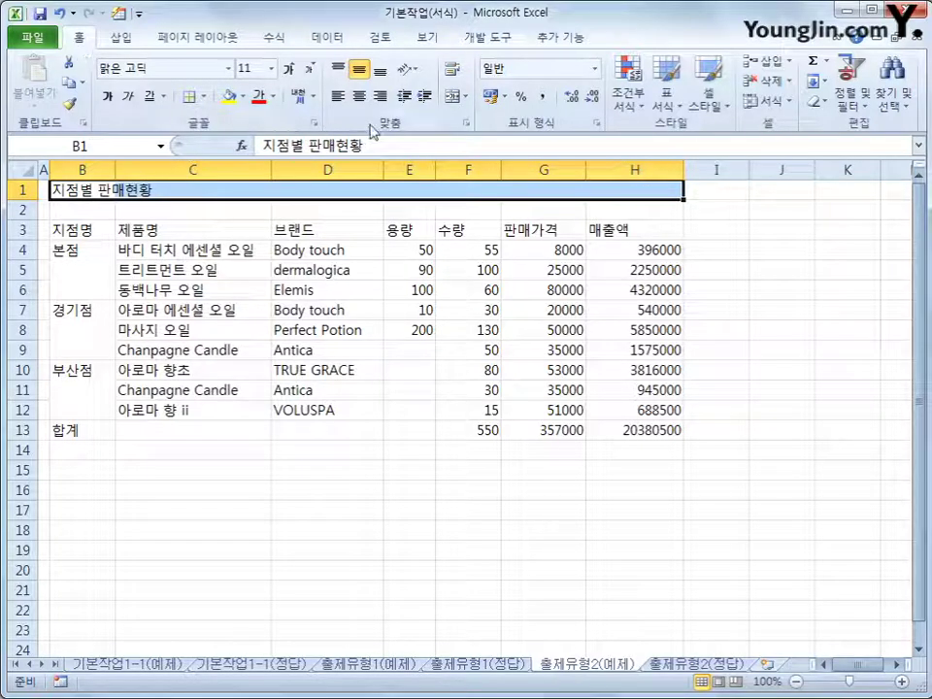
pyautogui.click(455, 97)
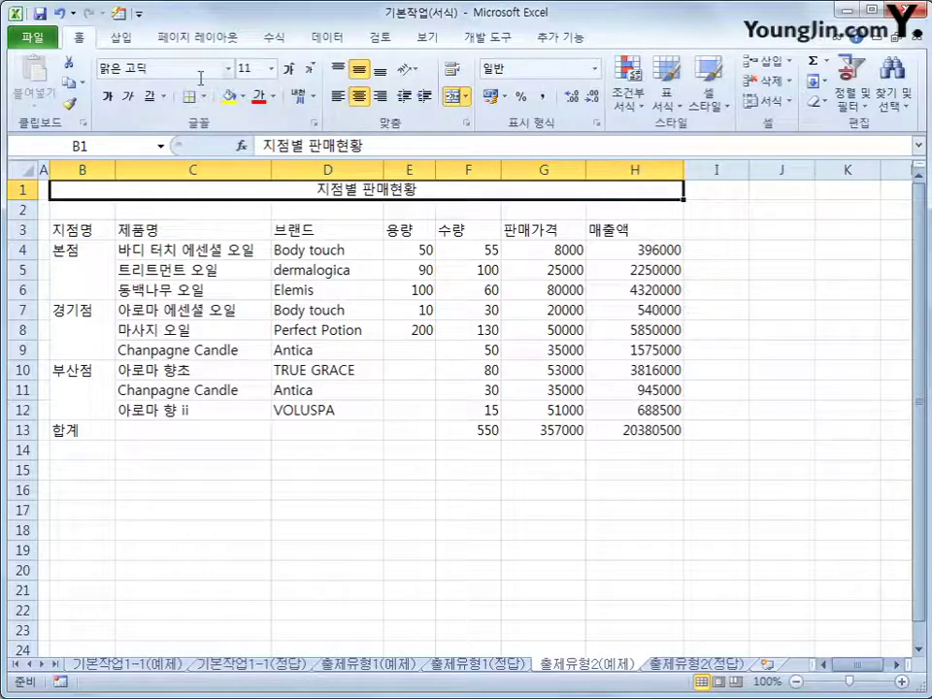
pyautogui.click(272, 69)
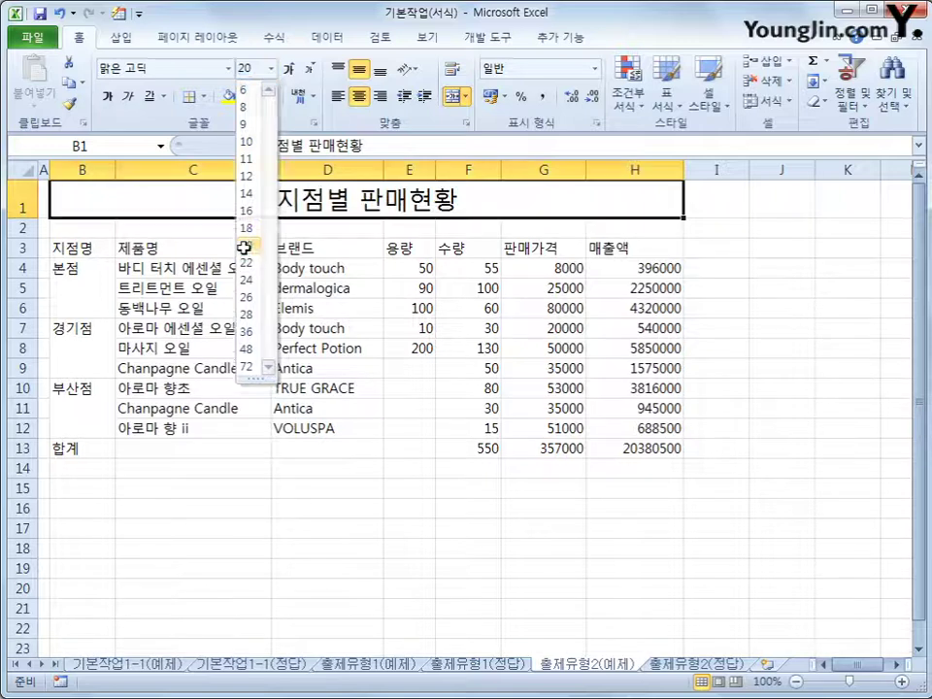
pyautogui.click(246, 246)
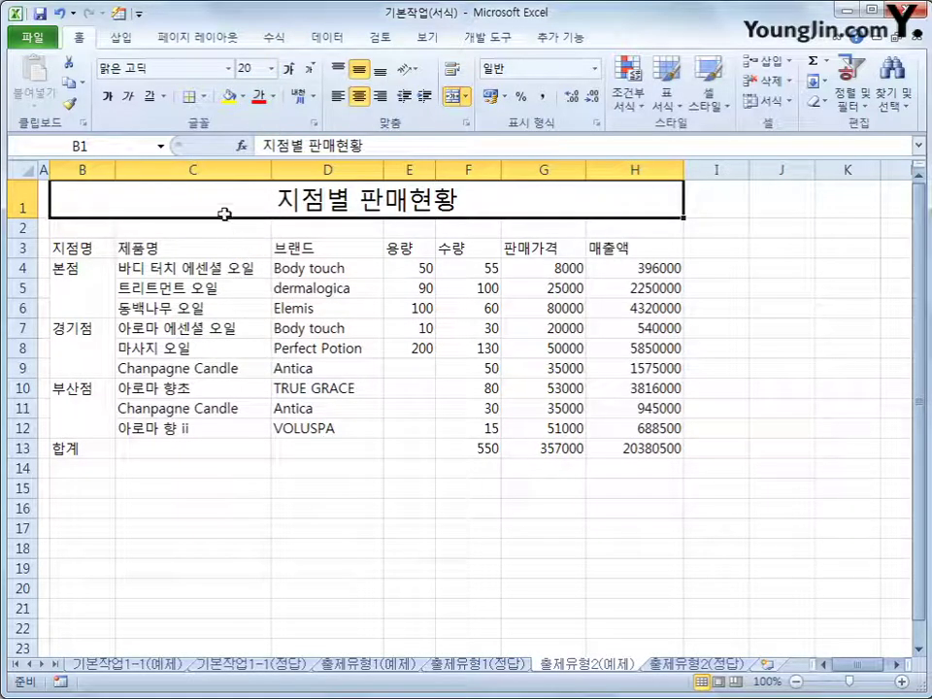
# Apply the double underline 이중 실선 to the title in B1 and verify it in the cell format settings
pyautogui.click(163, 96)
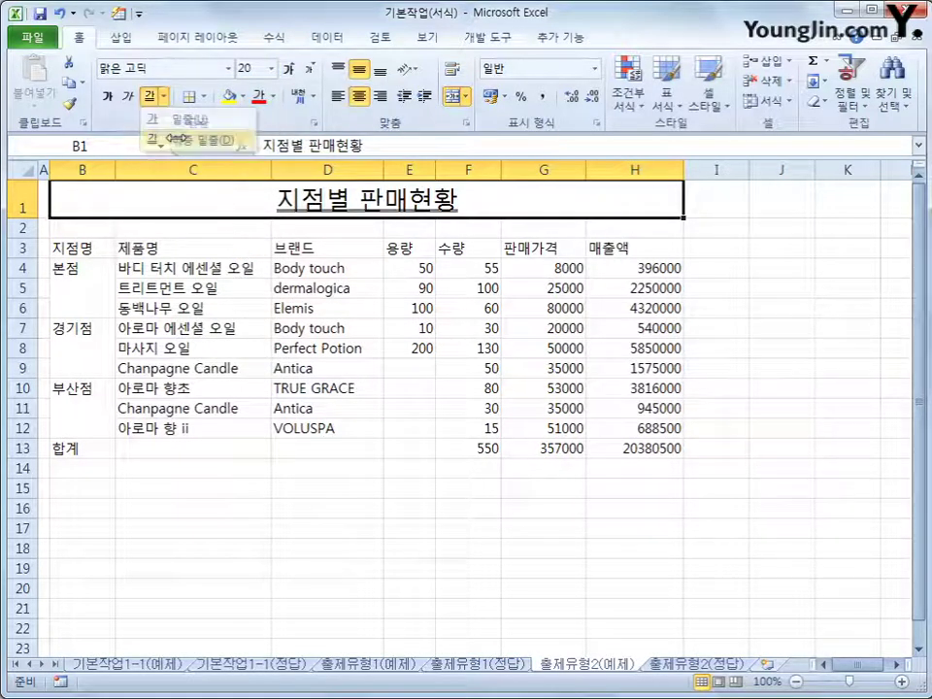
pyautogui.click(178, 141)
pyautogui.rightClick(326, 205)
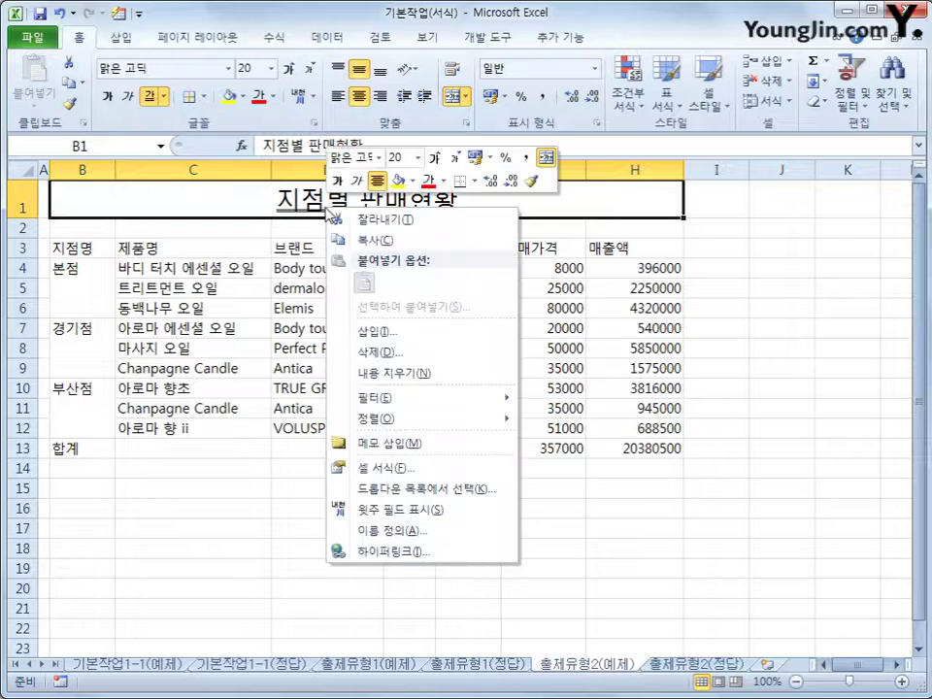
pyautogui.click(441, 468)
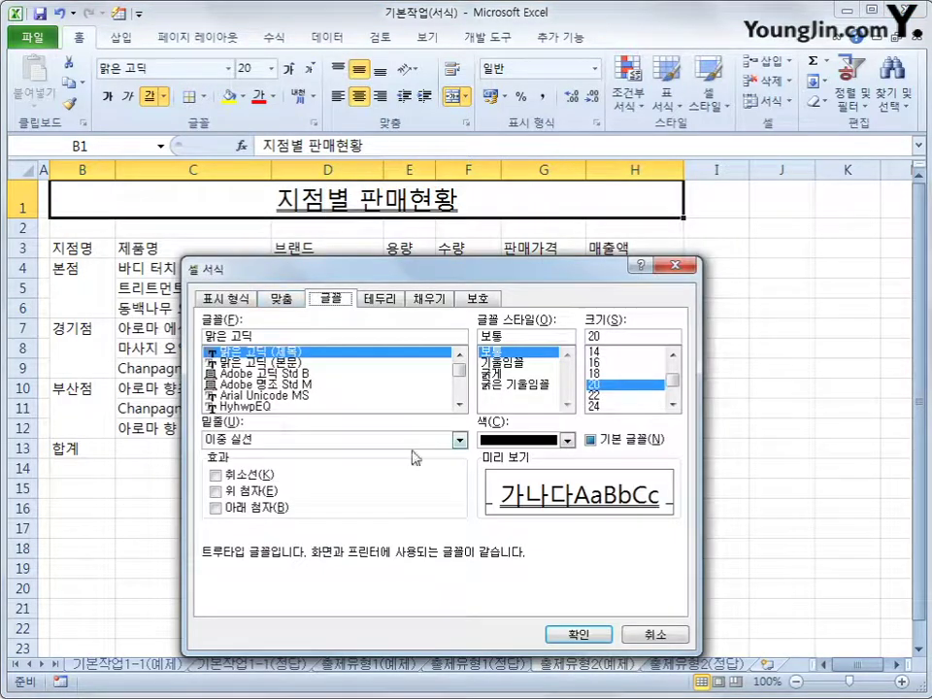
pyautogui.click(459, 440)
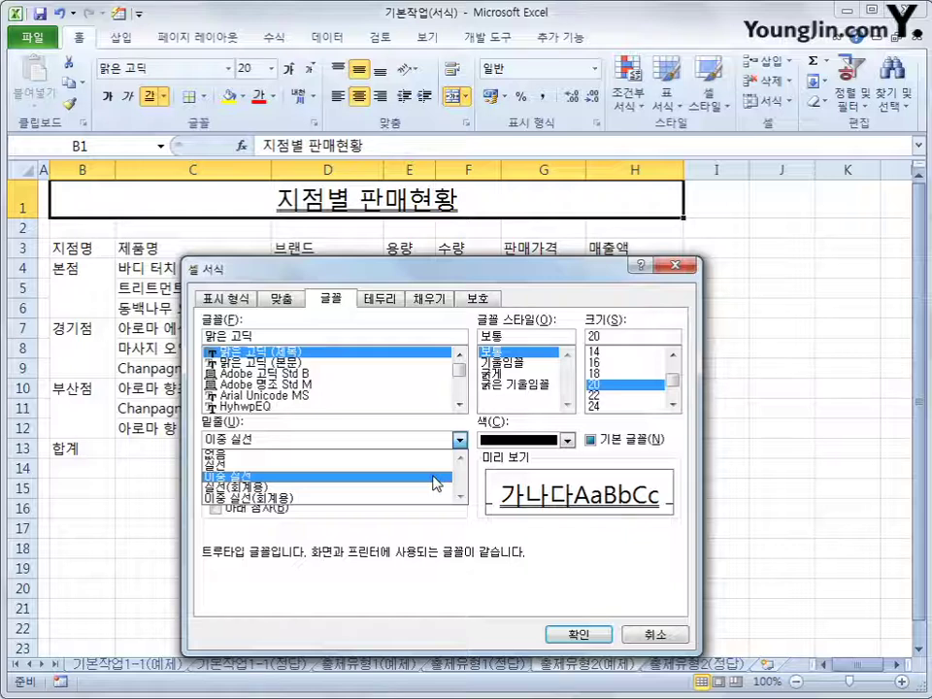
pyautogui.click(436, 480)
pyautogui.click(558, 635)
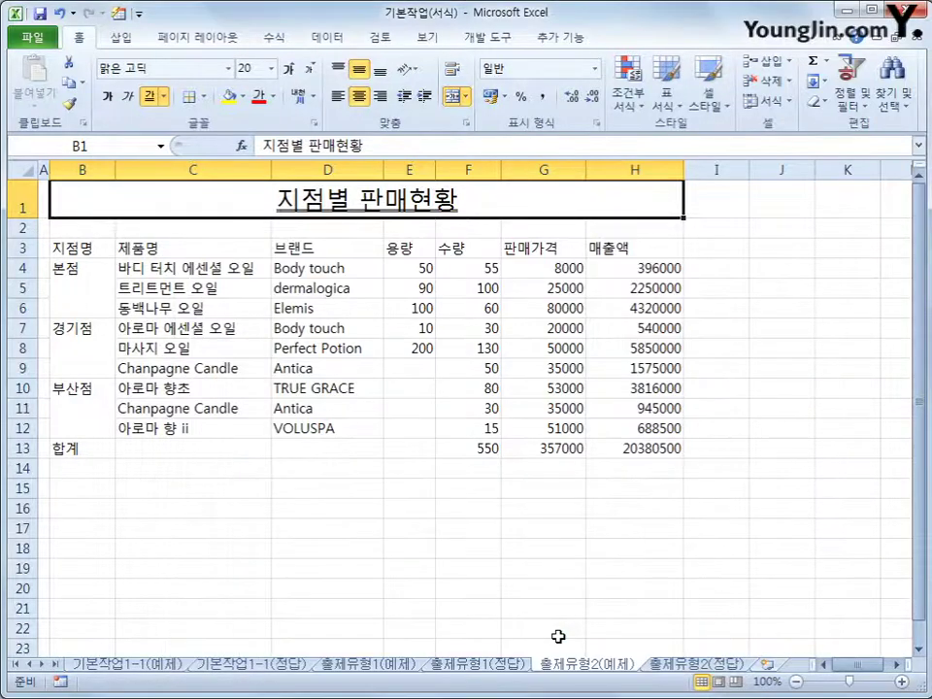
# Set the height of row 1 to 35
pyautogui.click(10, 198)
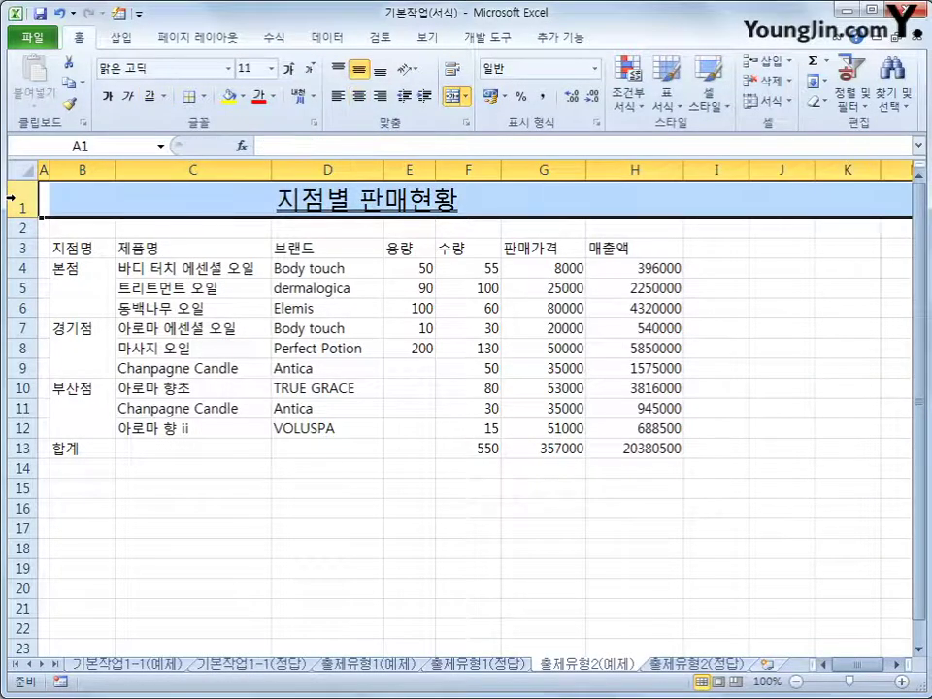
pyautogui.rightClick(9, 198)
pyautogui.click(121, 408)
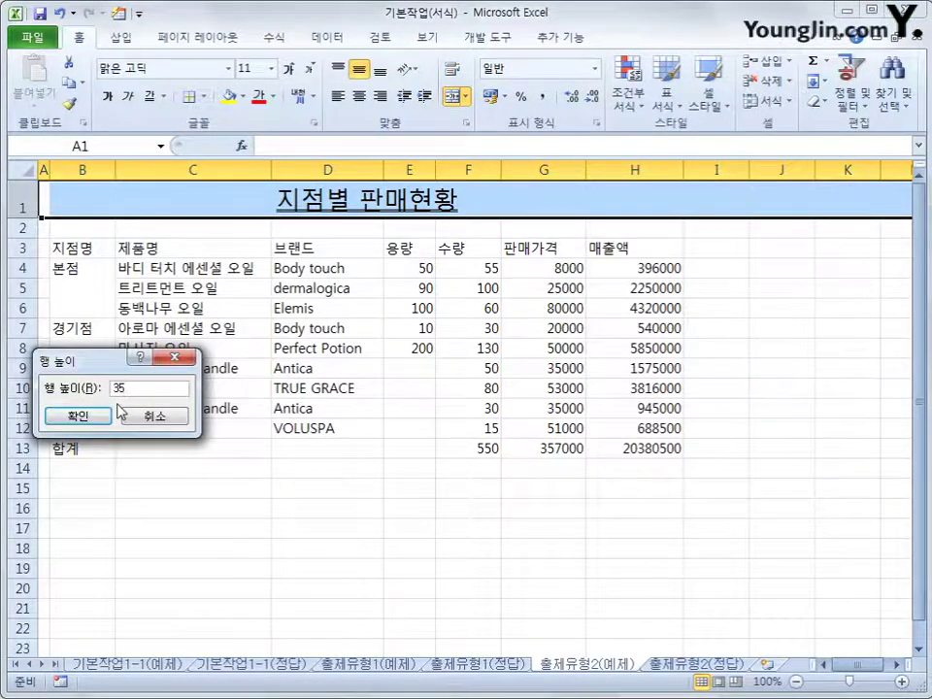
pyautogui.press('Return')
pyautogui.click(117, 404)
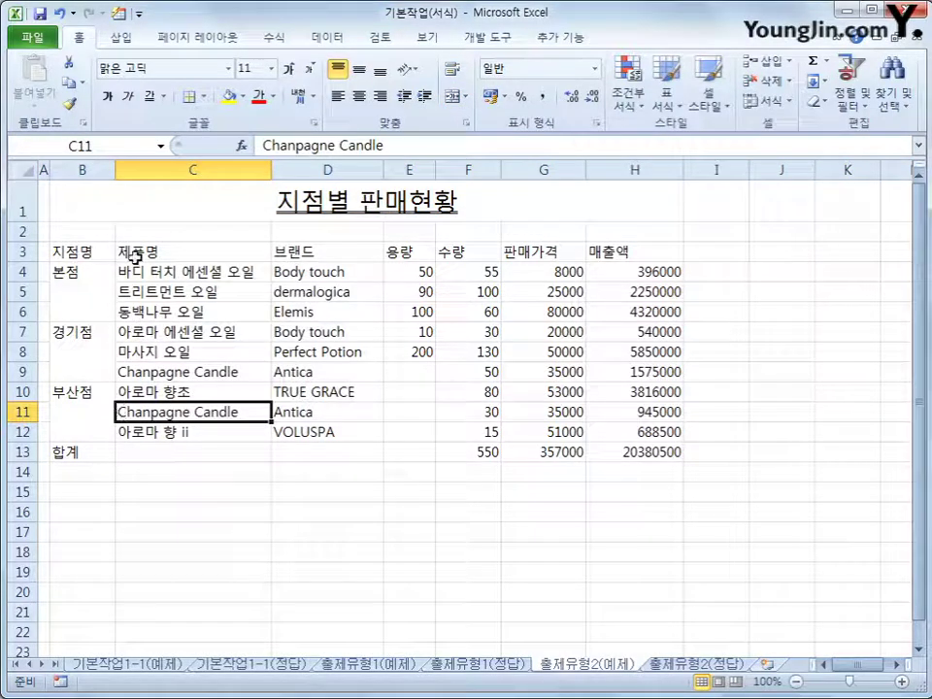
# Try to define the name 거래현황표 for the table range B3:H12
pyautogui.click(97, 254)
pyautogui.moveTo(97, 255); pyautogui.dragTo(620, 428)
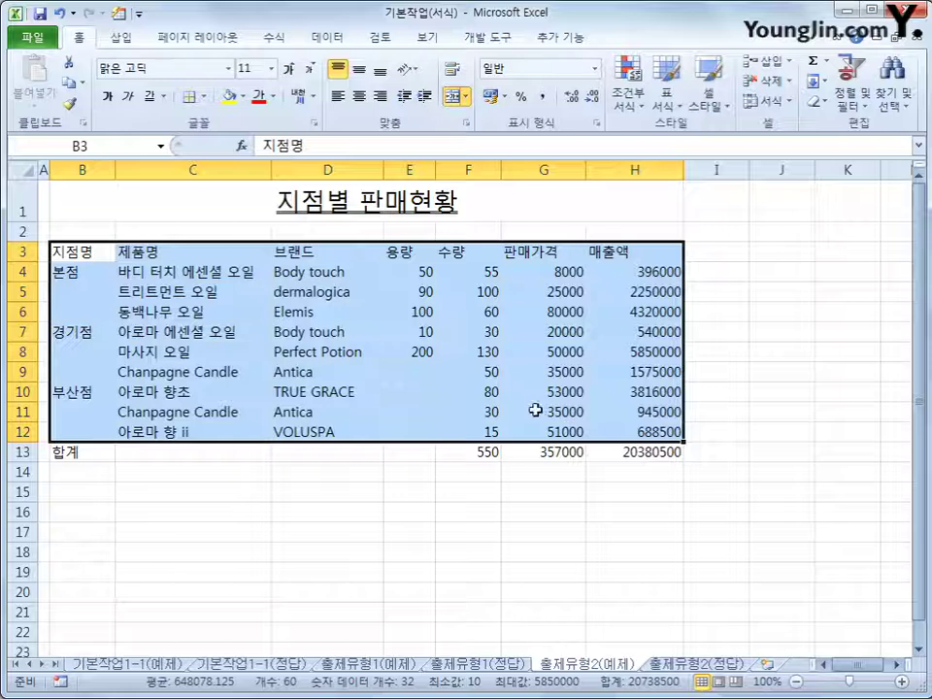
pyautogui.click(113, 147)
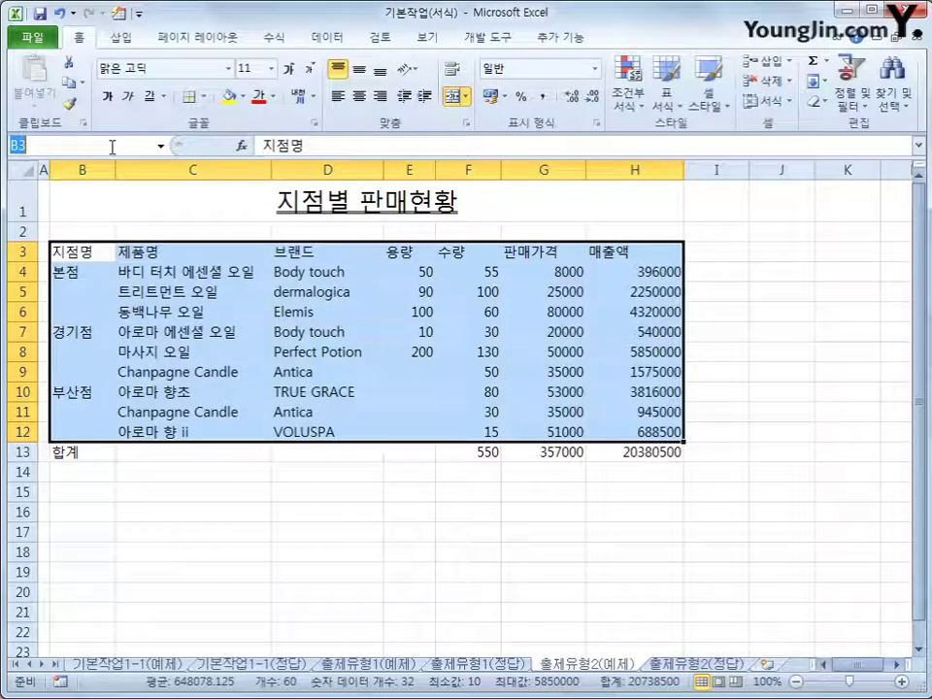
pyautogui.write('거래현황표')
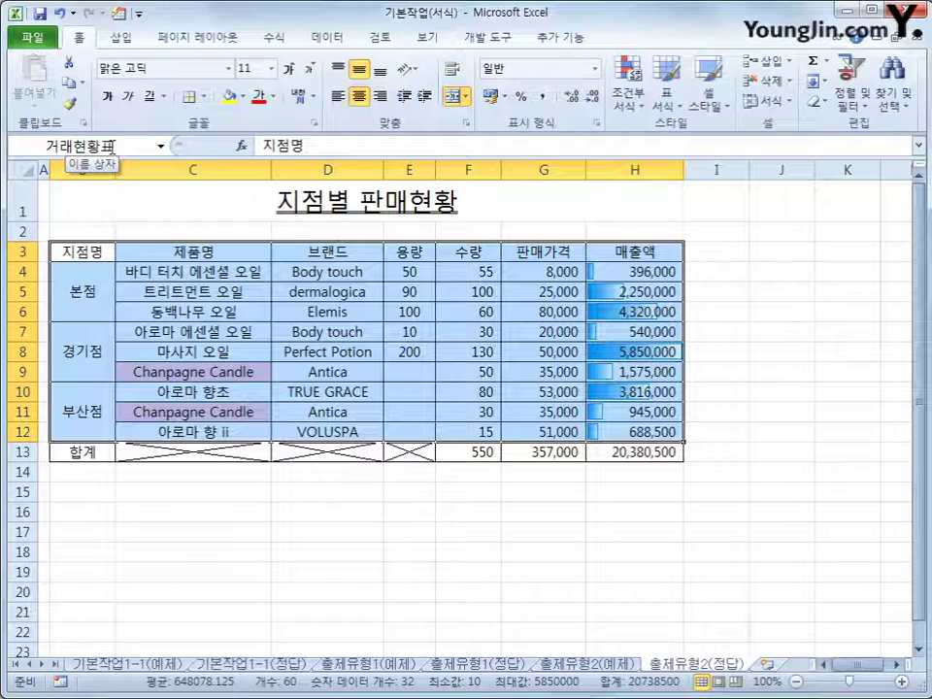
# Return to the 출제유형2(예제) sheet and delete the existing defined name 거래현황표 from the workbook
pyautogui.click(580, 666)
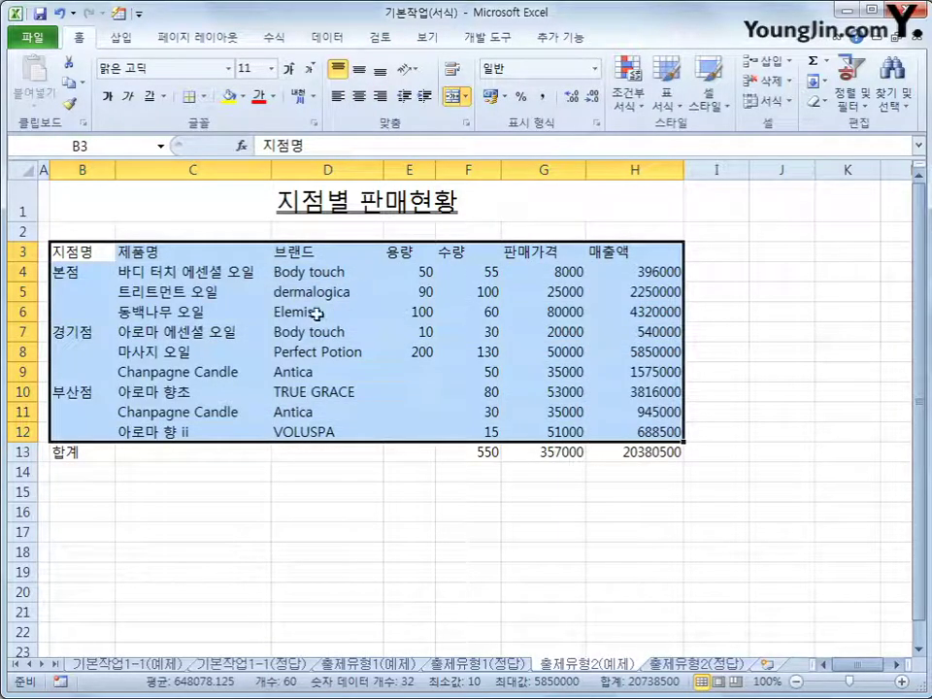
pyautogui.click(707, 664)
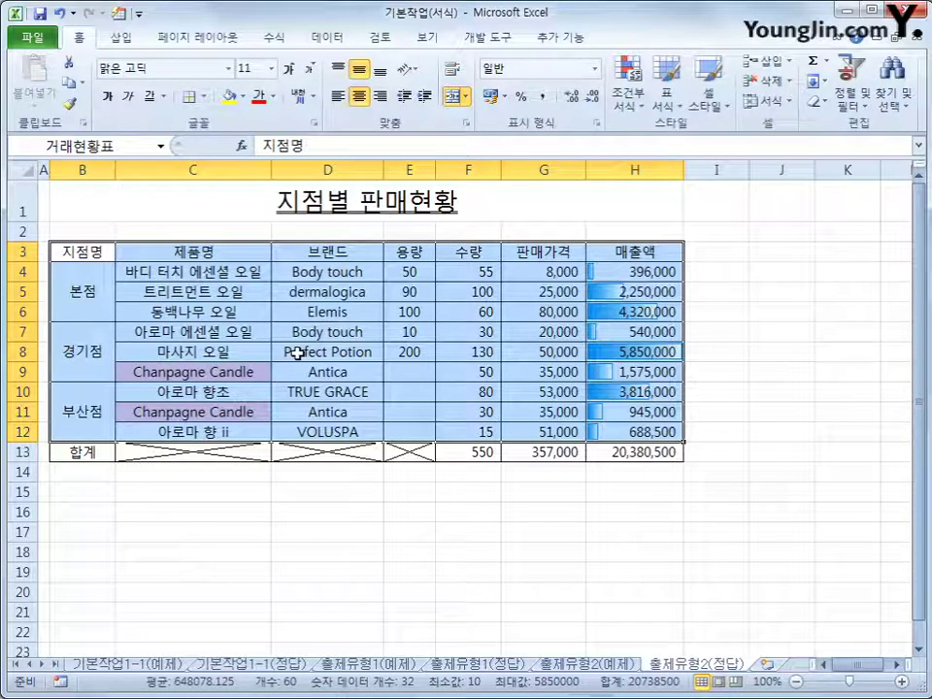
pyautogui.click(575, 665)
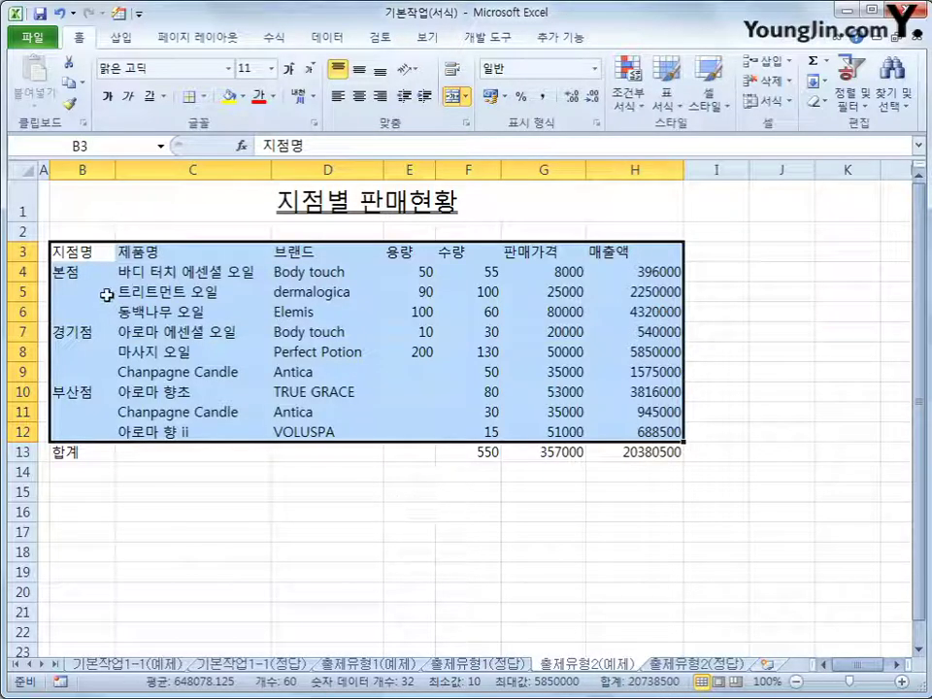
pyautogui.click(290, 39)
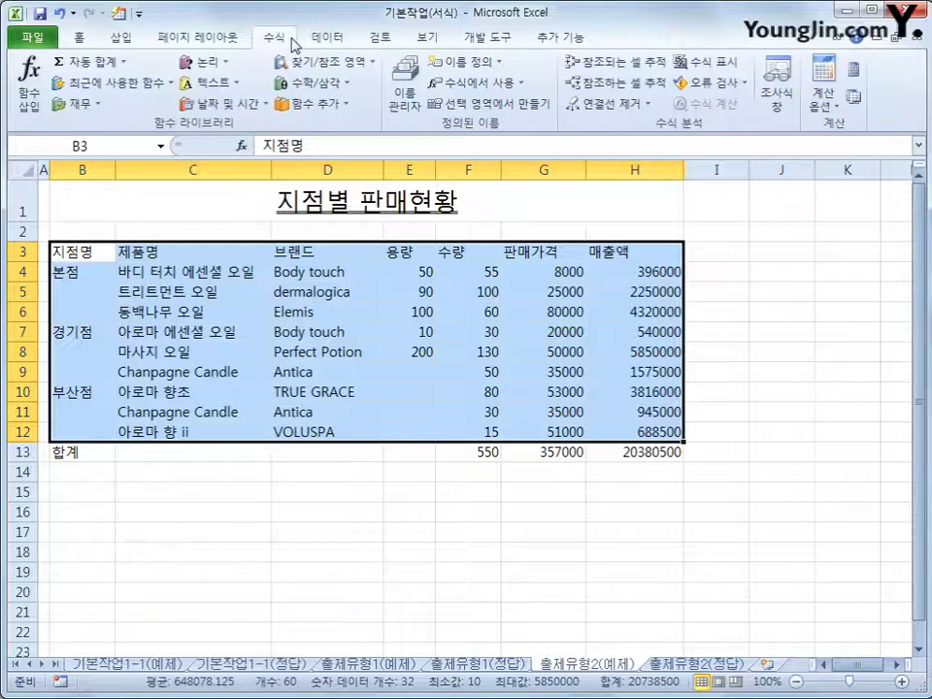
pyautogui.click(405, 105)
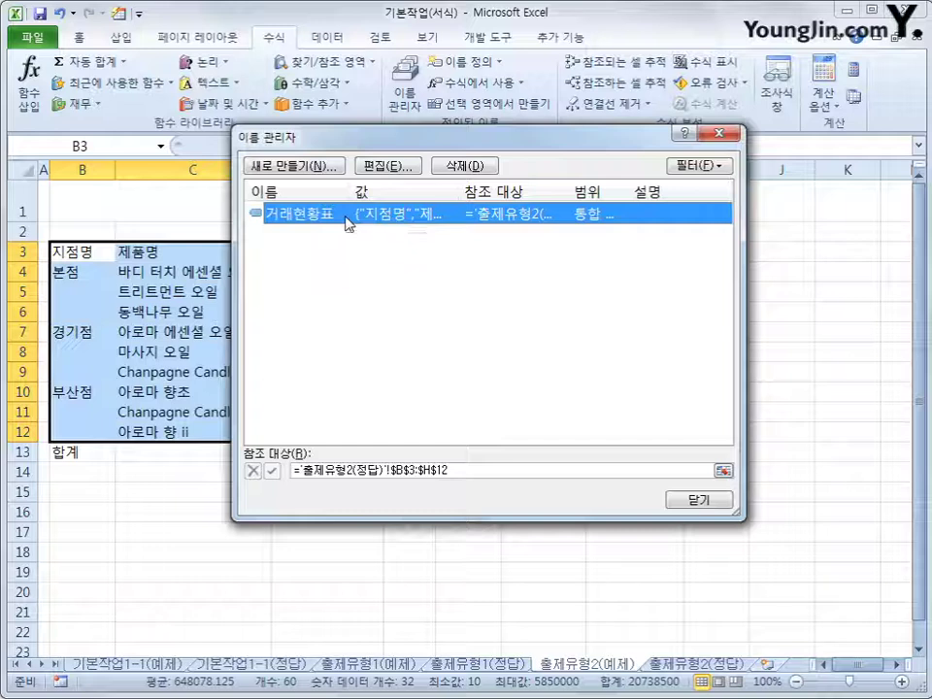
pyautogui.click(463, 169)
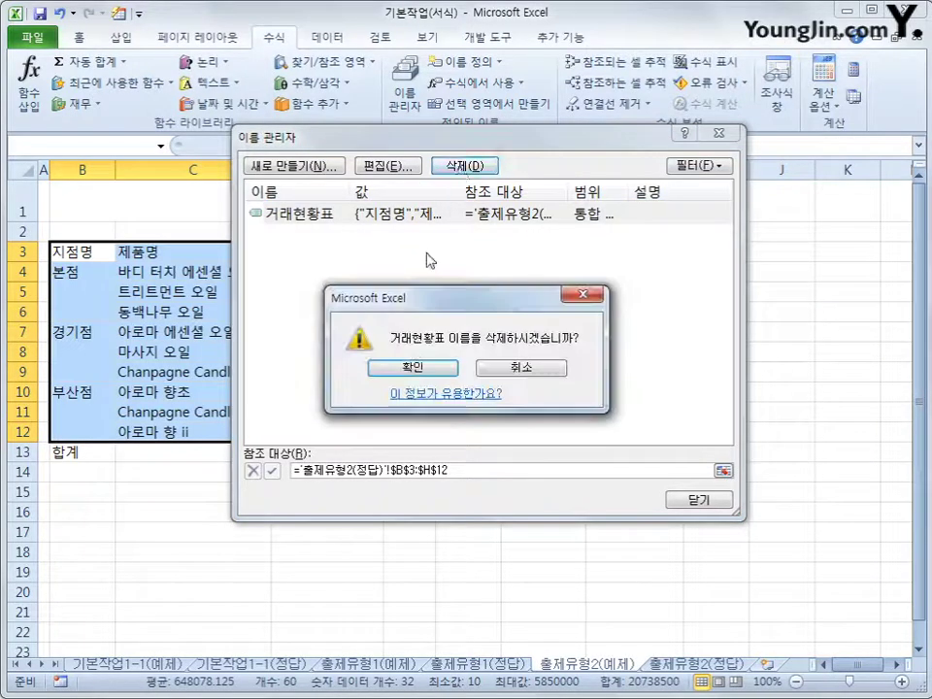
pyautogui.click(406, 370)
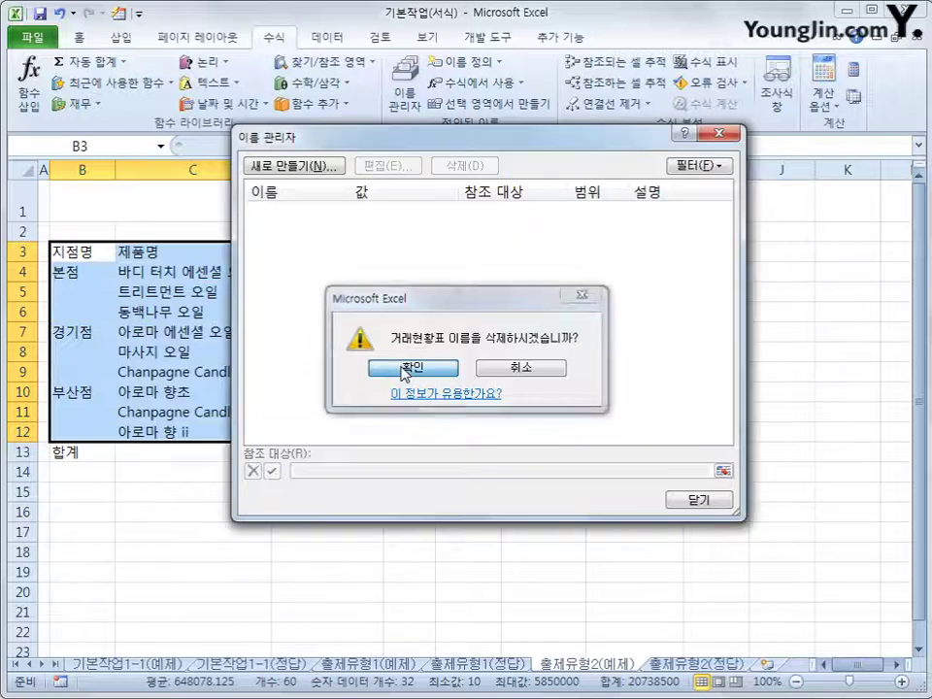
pyautogui.click(690, 503)
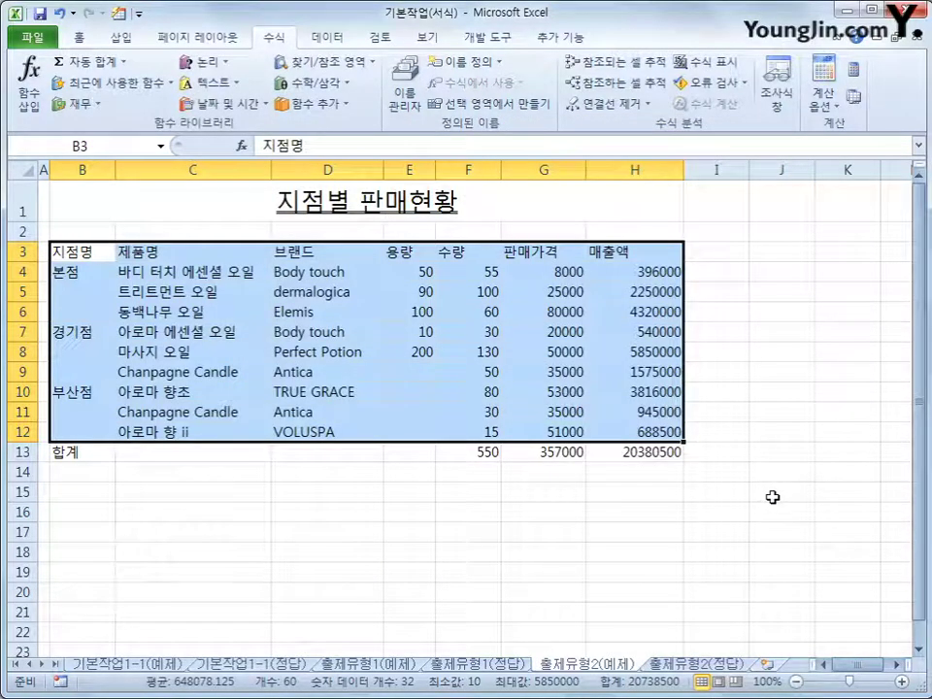
# Define the name 거래현황표 for the table range B3:H12 on the 출제유형2(예제) sheet
pyautogui.moveTo(86, 251); pyautogui.dragTo(608, 426)
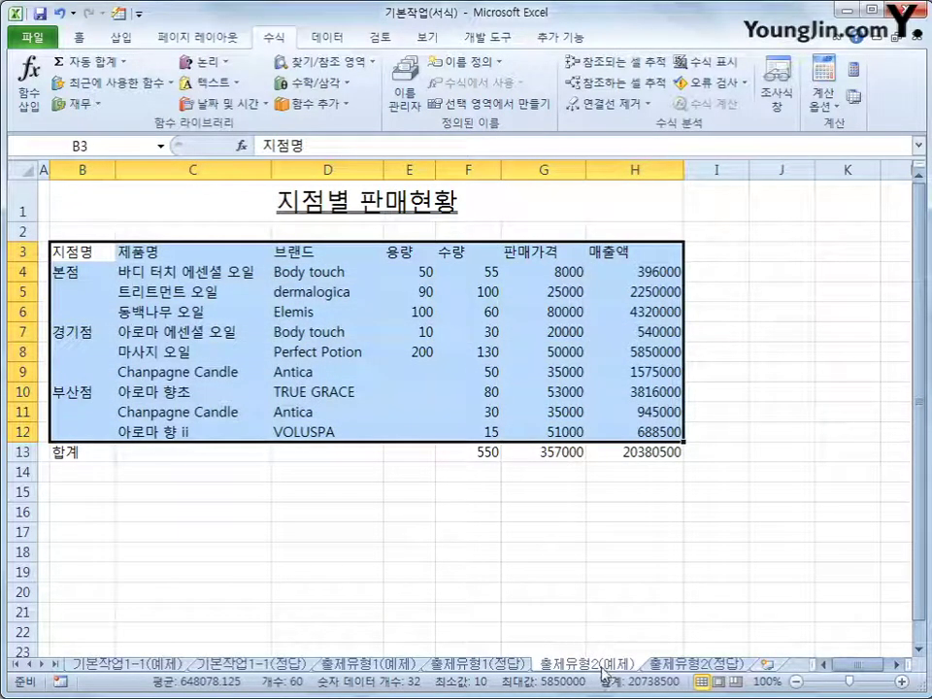
pyautogui.click(101, 146)
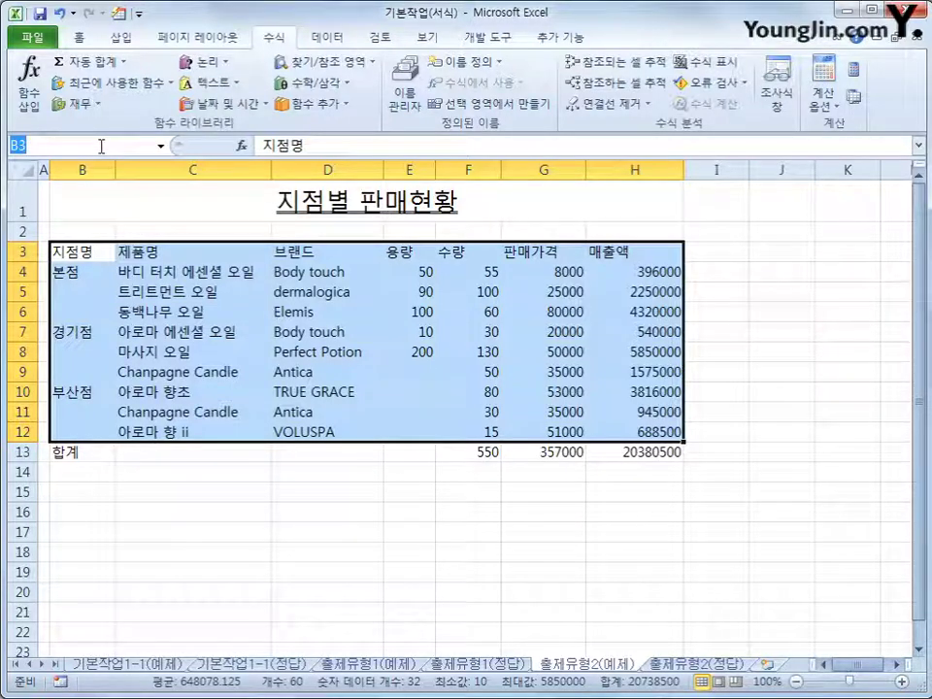
pyautogui.write('걸층')
pyautogui.press('BackSpace')
pyautogui.press('BackSpace')
pyautogui.write('거래현황')
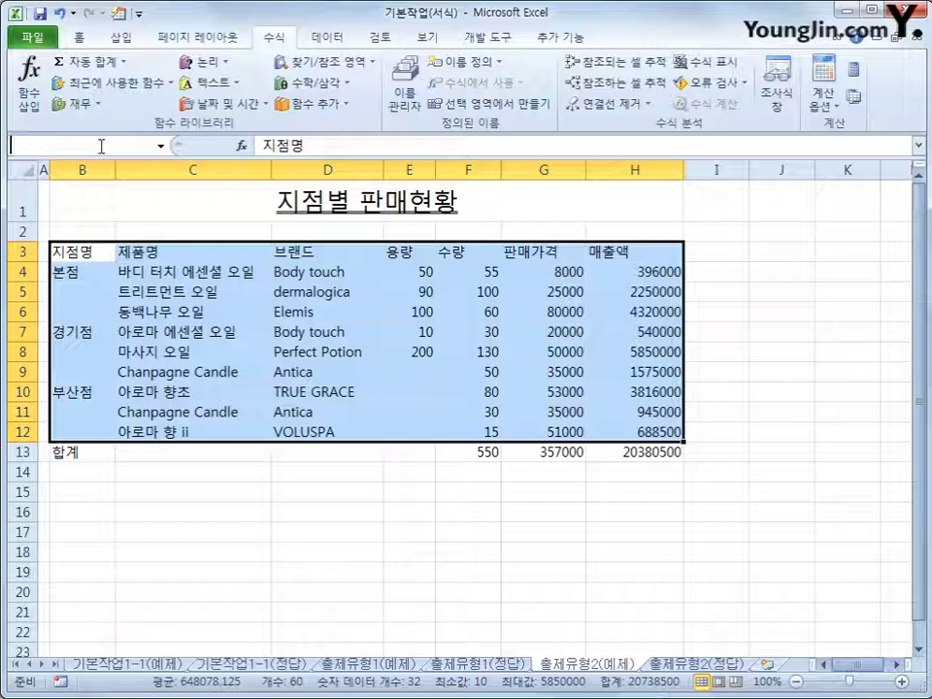
pyautogui.write('표')
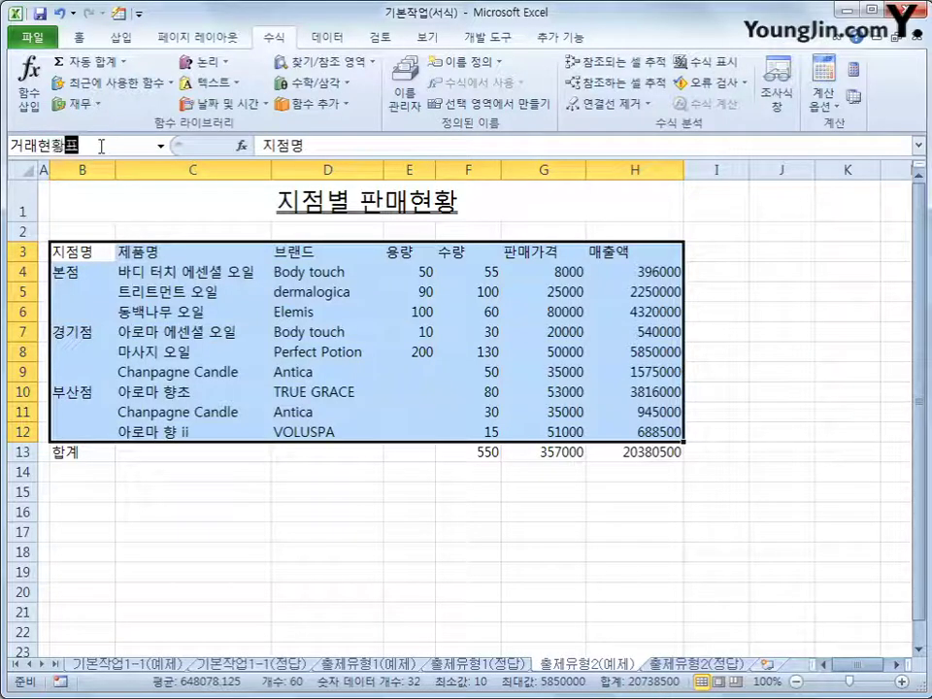
pyautogui.press('Return')
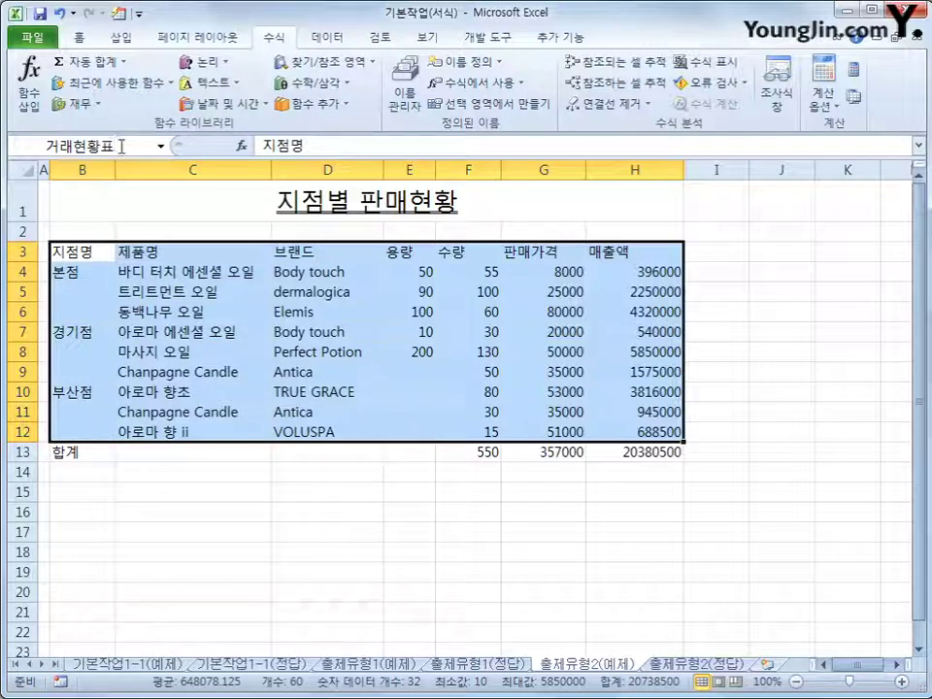
# Check the defined name by jumping from an empty cell to the range 거래현황표
pyautogui.click(802, 568)
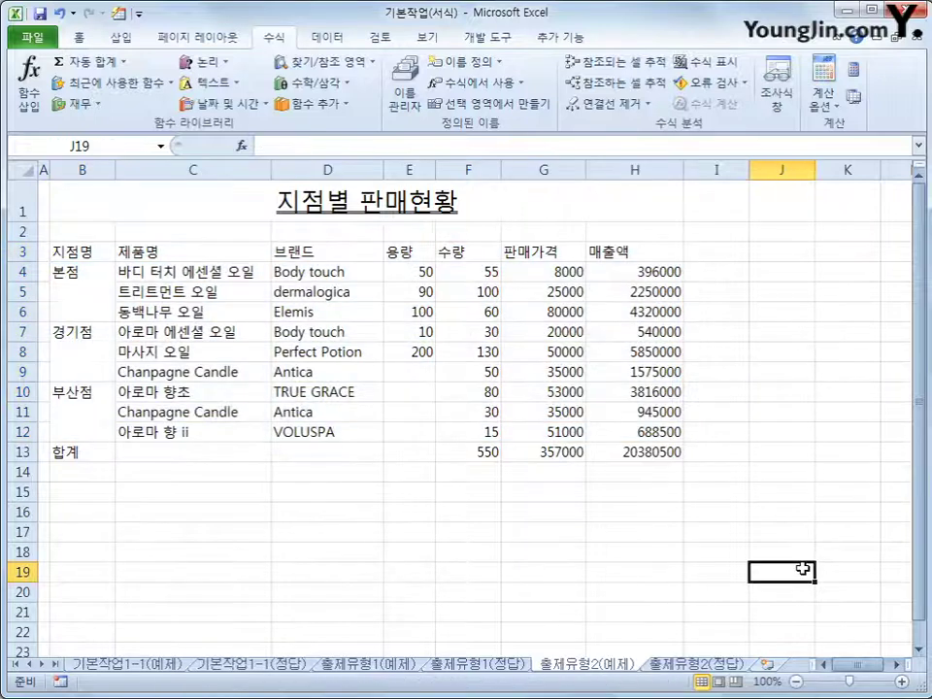
pyautogui.click(549, 607)
pyautogui.click(295, 587)
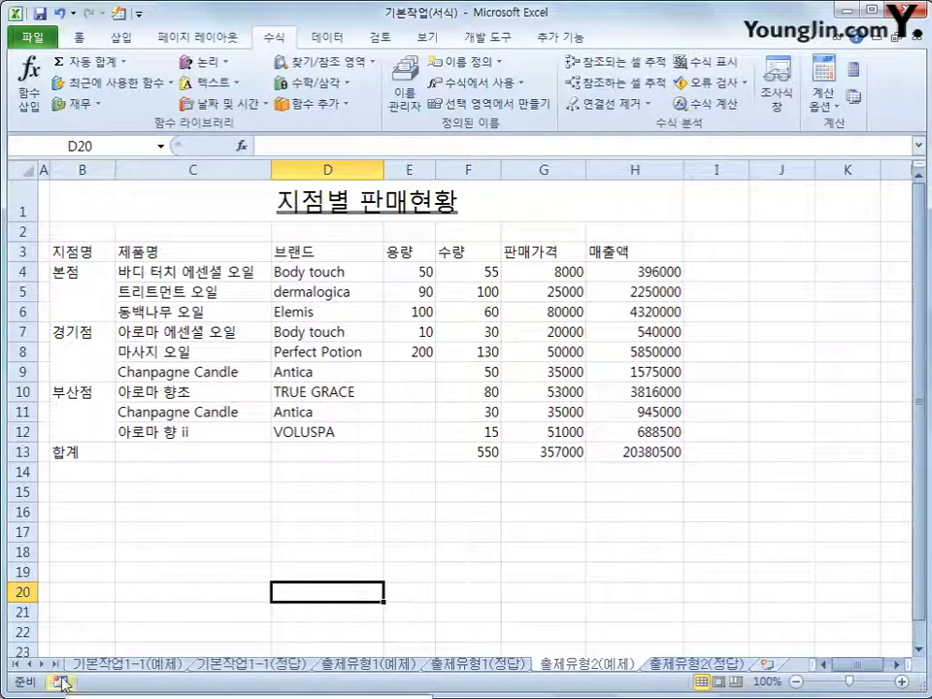
pyautogui.click(160, 147)
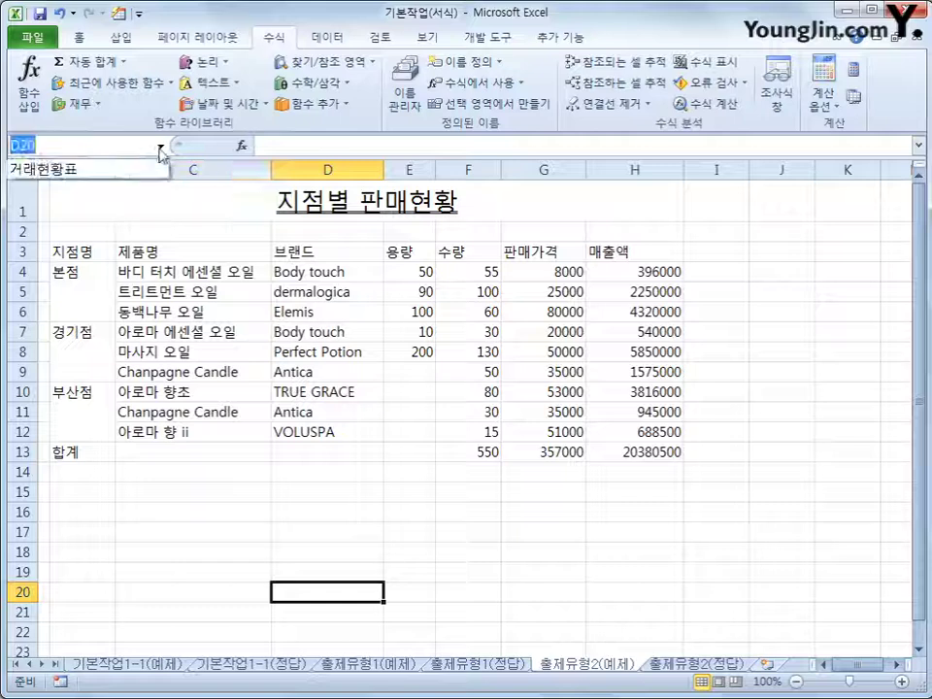
pyautogui.click(157, 172)
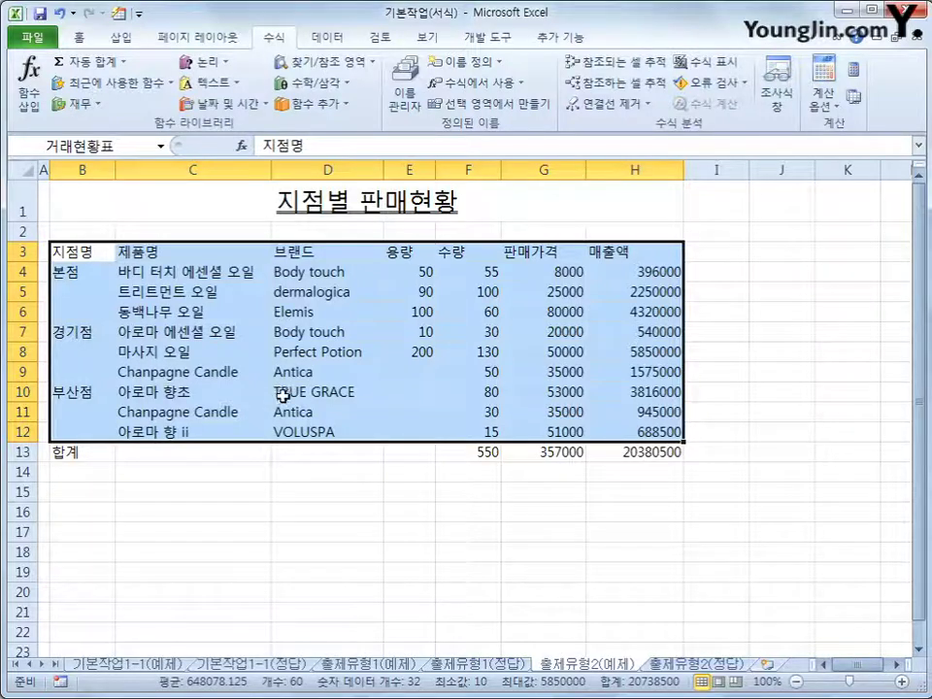
pyautogui.click(628, 515)
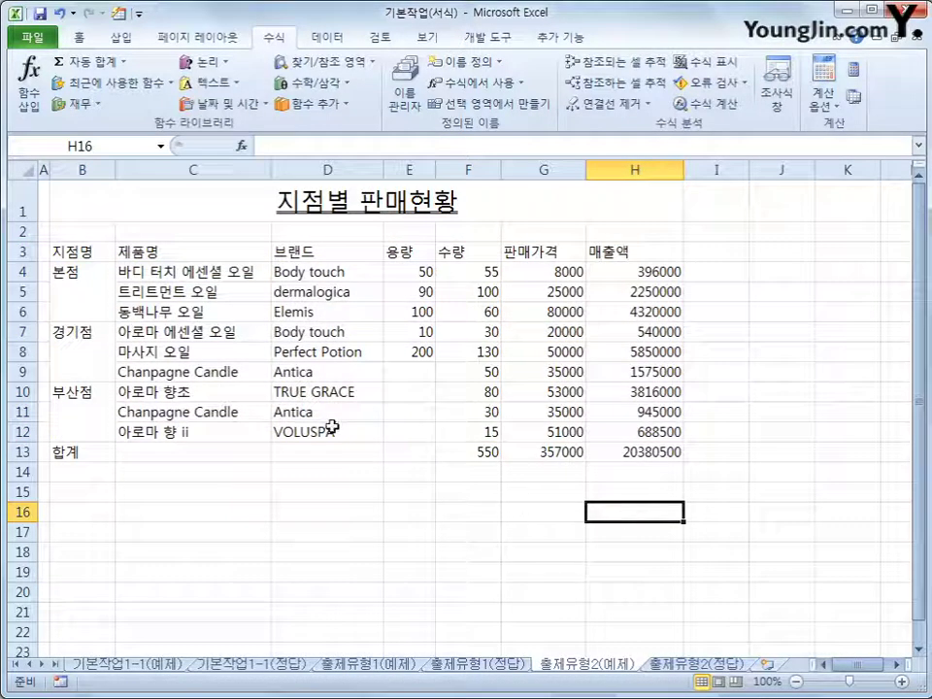
# Apply all borders to the range B3:H13 and center its text vertically and horizontally
pyautogui.moveTo(97, 253); pyautogui.dragTo(620, 455)
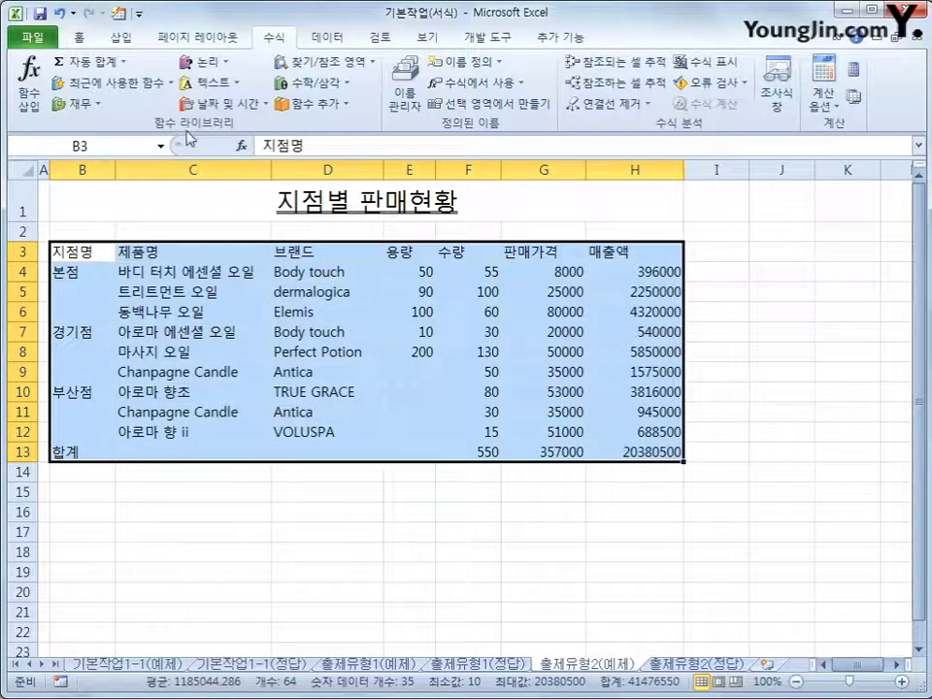
pyautogui.click(84, 38)
pyautogui.click(202, 96)
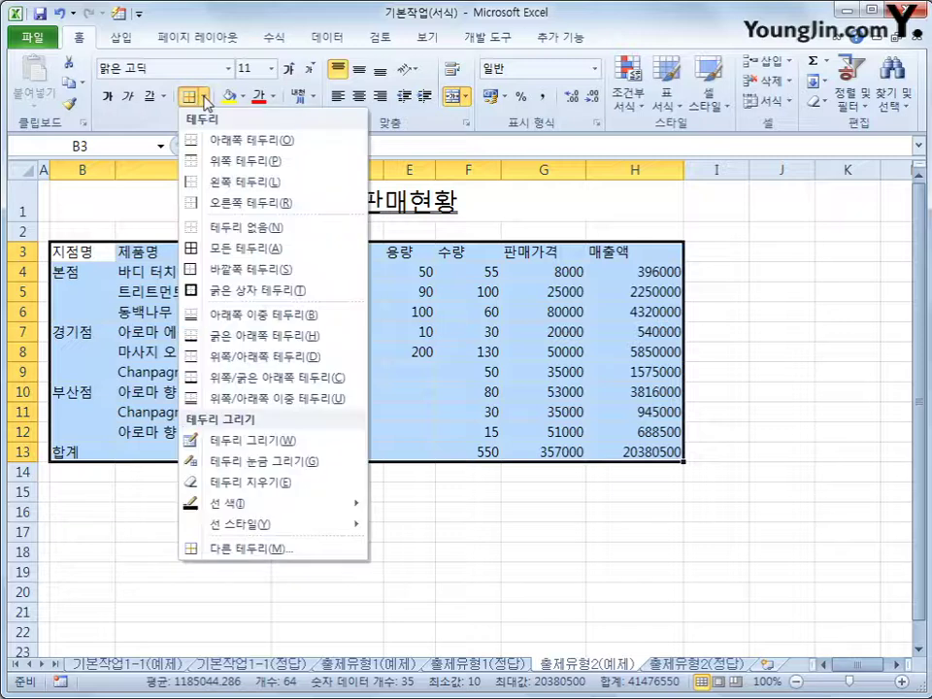
pyautogui.click(236, 251)
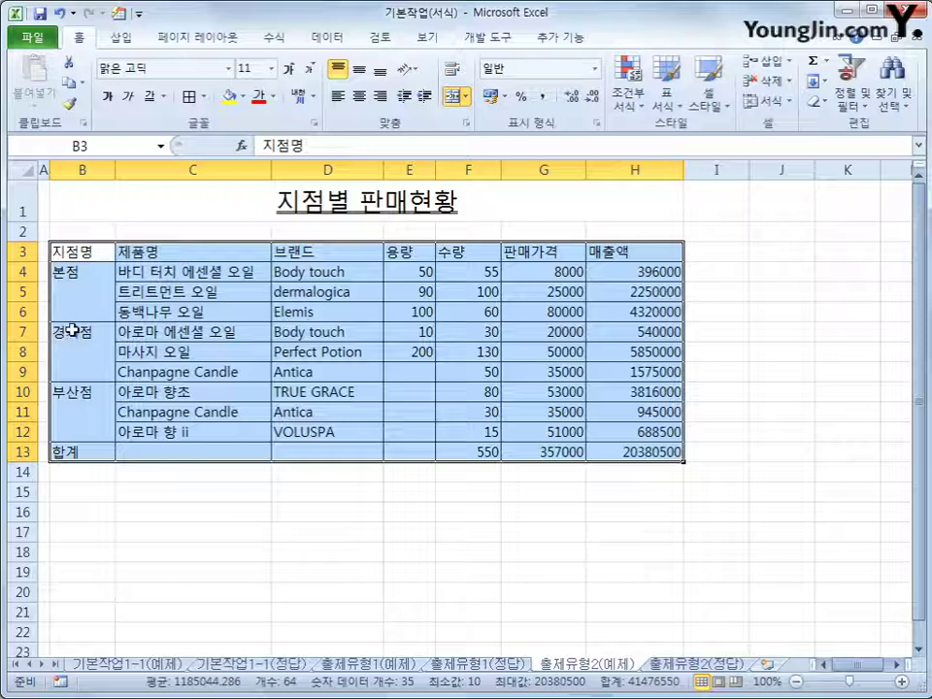
pyautogui.click(360, 76)
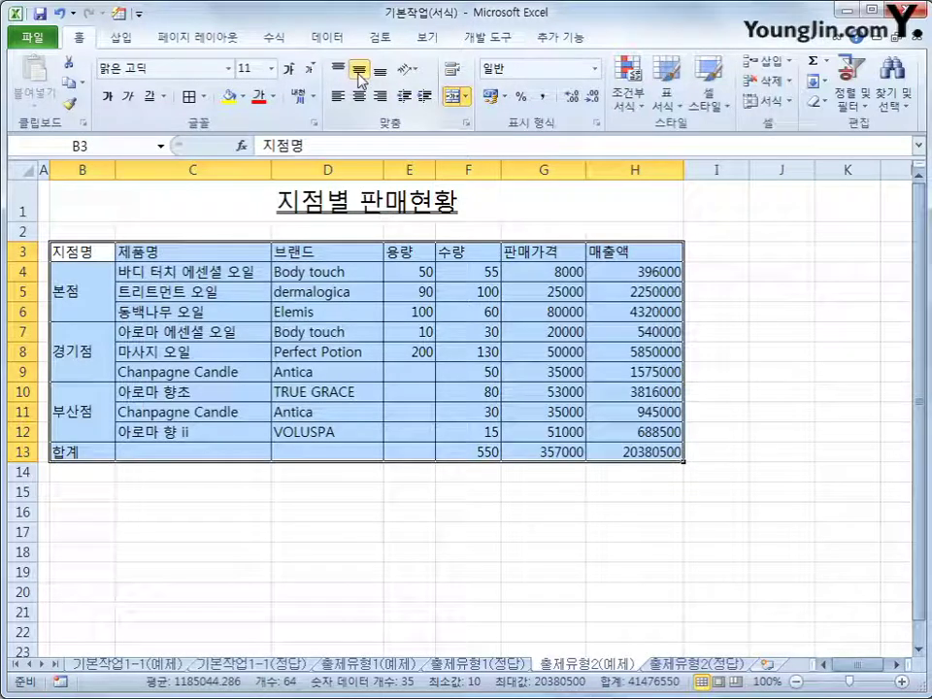
pyautogui.click(361, 97)
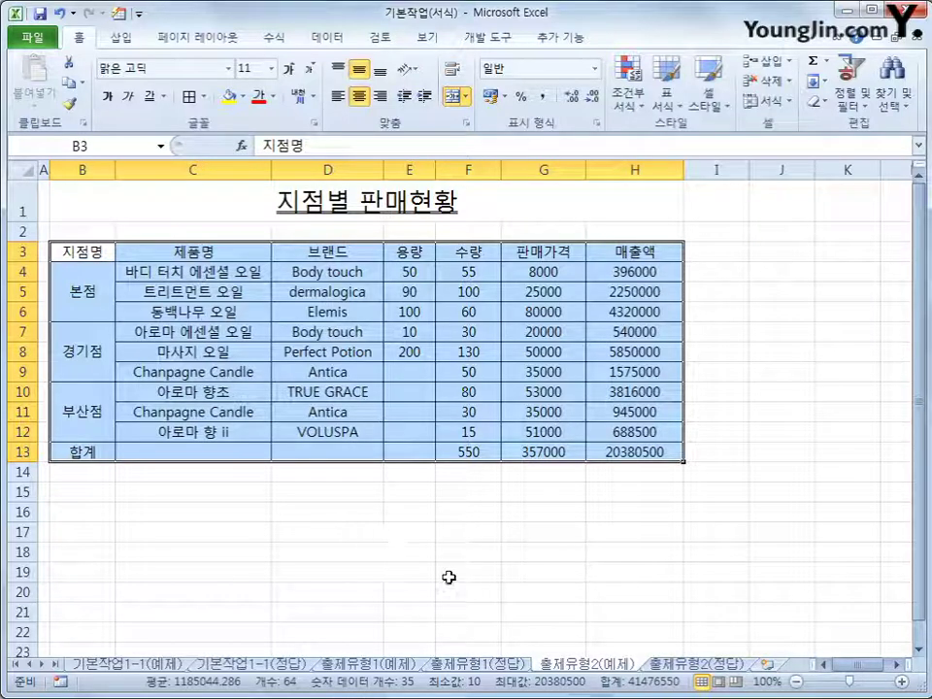
# Apply the comma style to the numbers in F4:H13
pyautogui.click(468, 272)
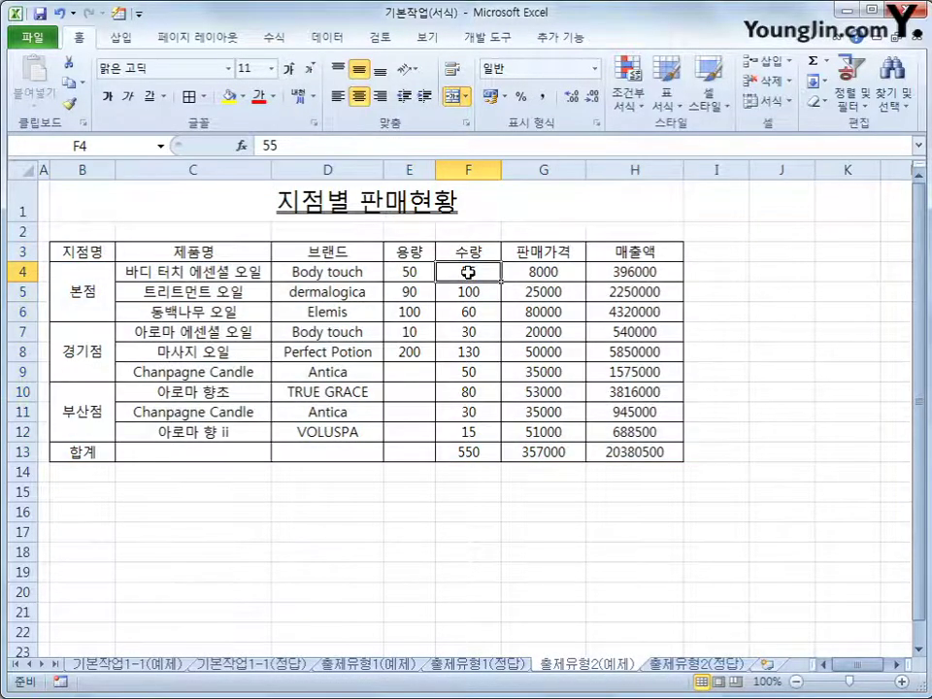
pyautogui.moveTo(468, 272); pyautogui.dragTo(621, 447)
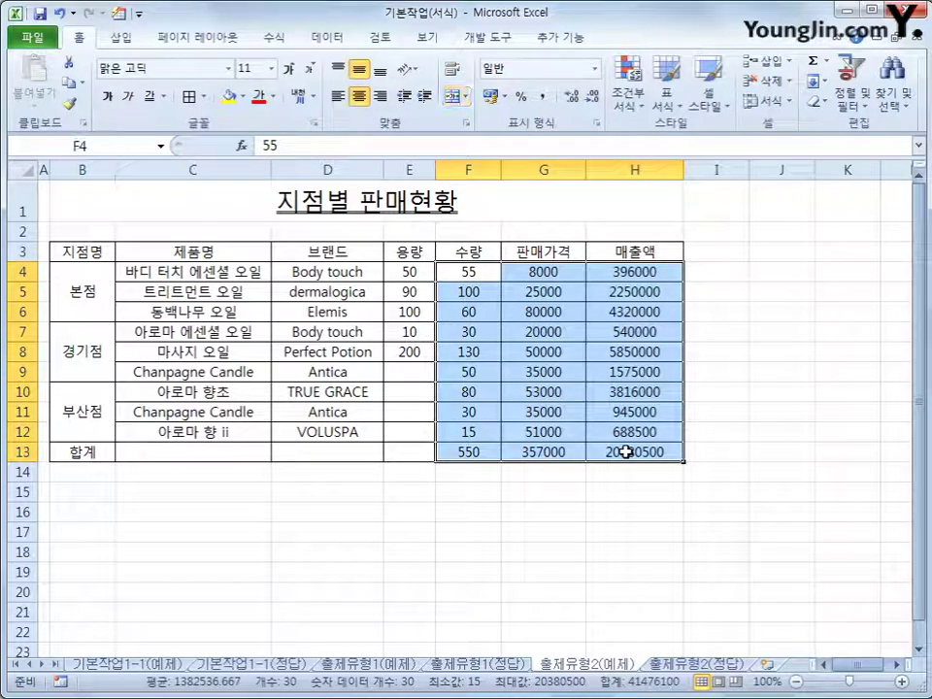
pyautogui.click(544, 103)
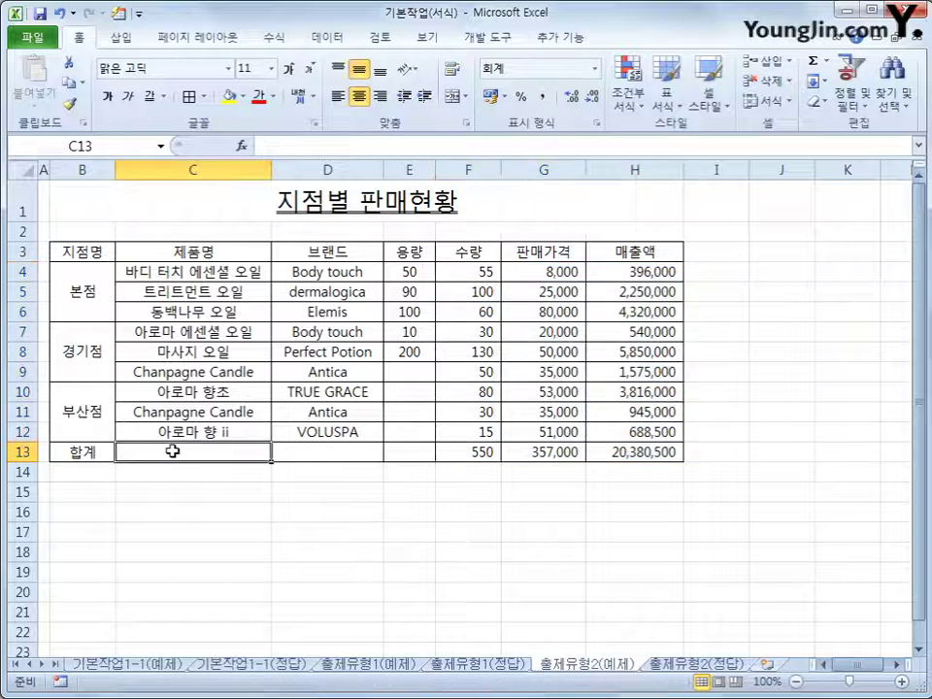
# Add both diagonal borders to the empty total-row cells C13:E13 so each cell is crossed with an X
pyautogui.moveTo(174, 447); pyautogui.dragTo(390, 454)
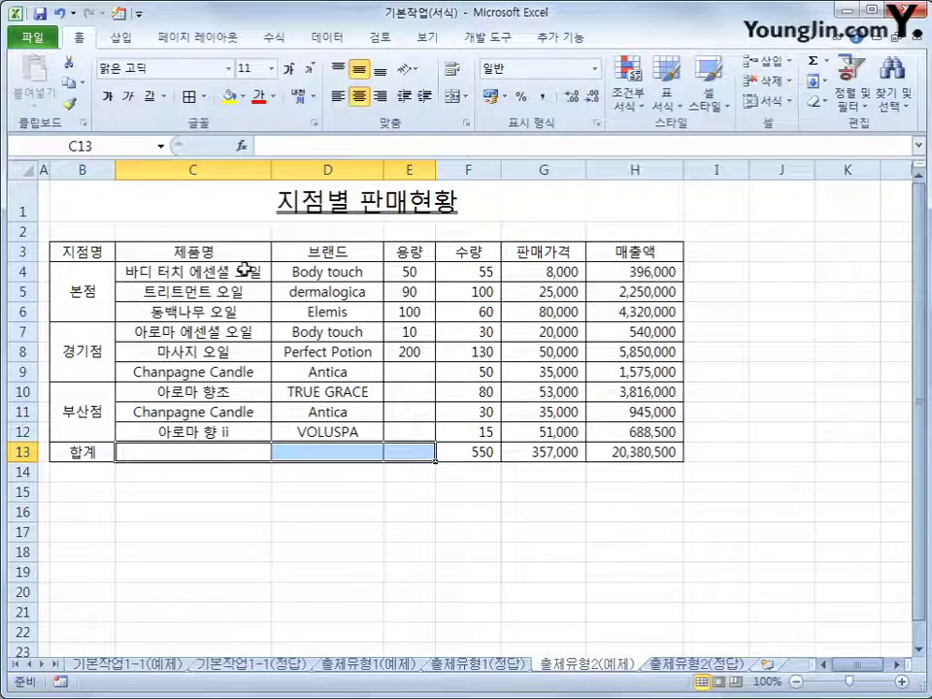
pyautogui.click(202, 96)
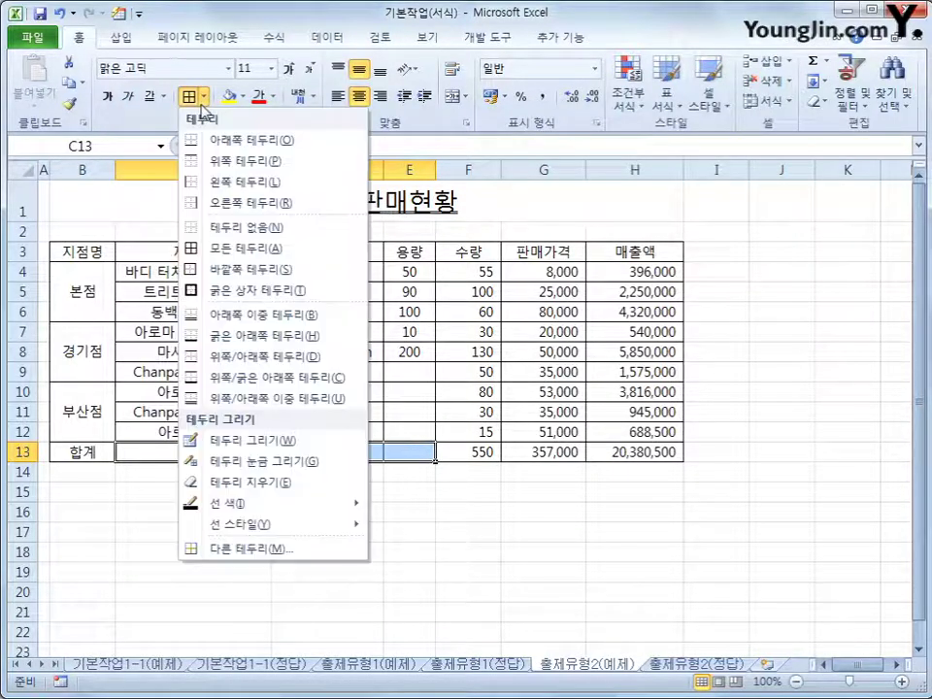
pyautogui.click(289, 552)
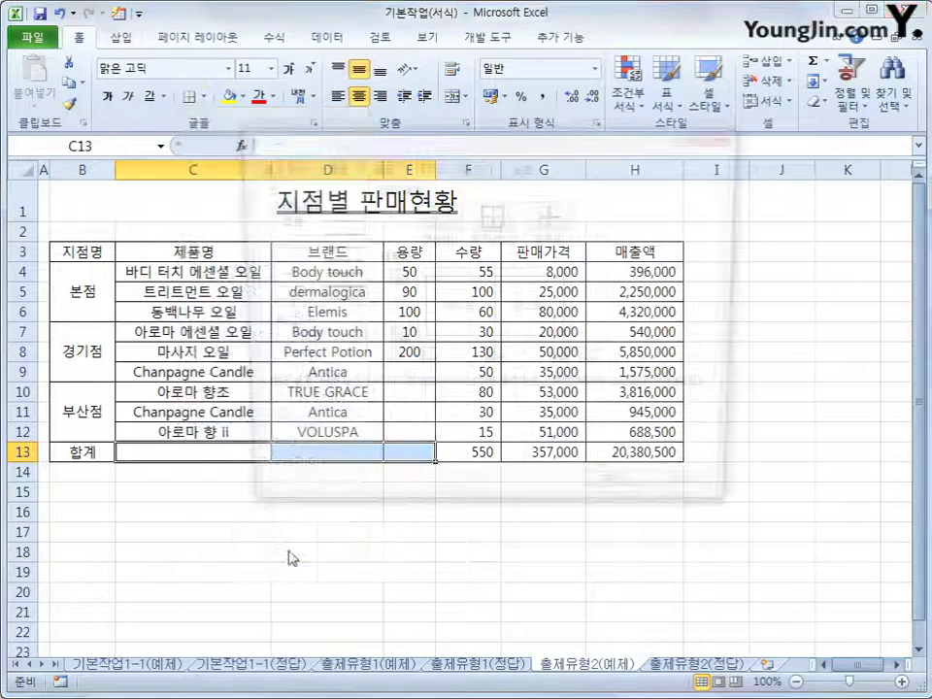
pyautogui.click(391, 364)
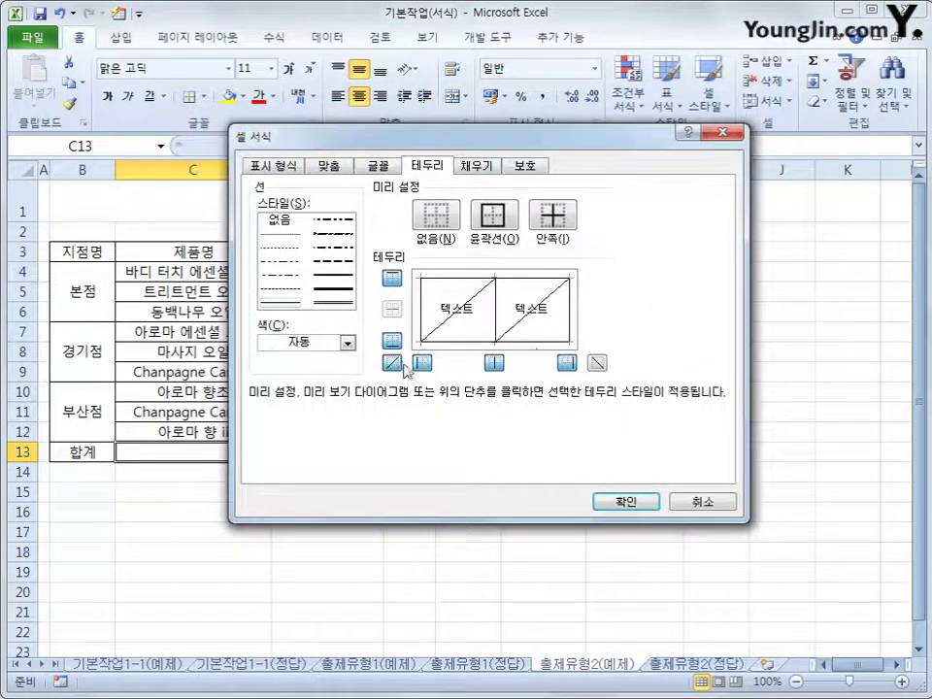
pyautogui.click(596, 363)
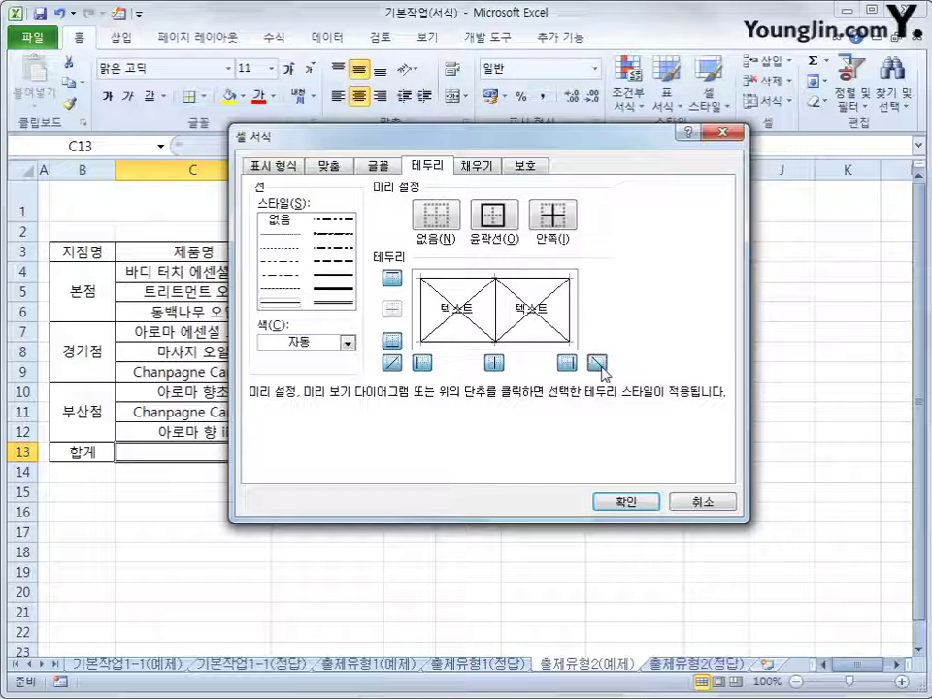
pyautogui.click(643, 500)
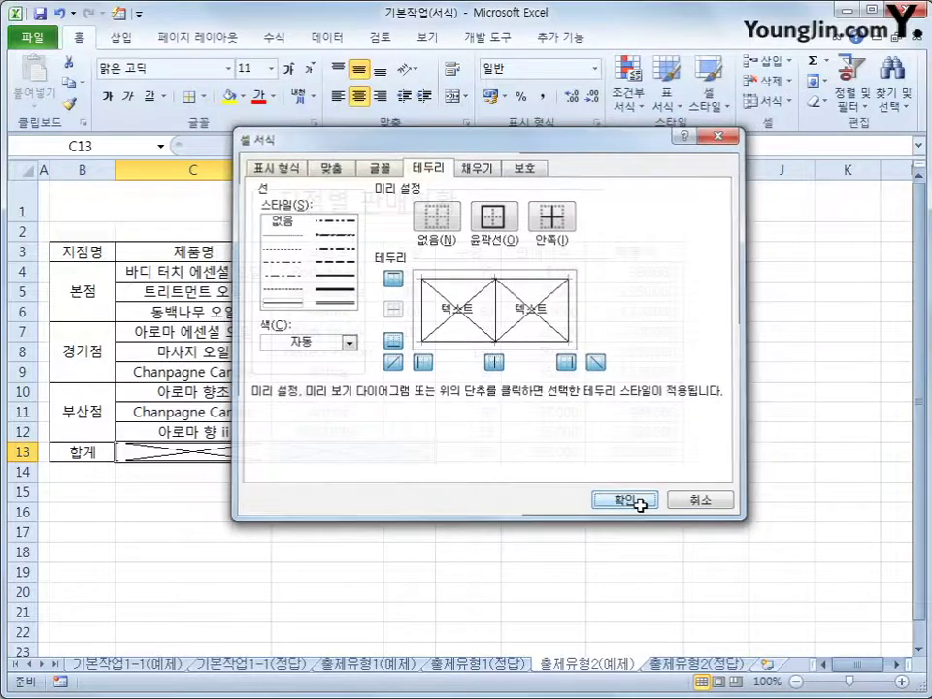
pyautogui.click(409, 451)
pyautogui.click(357, 451)
pyautogui.click(260, 454)
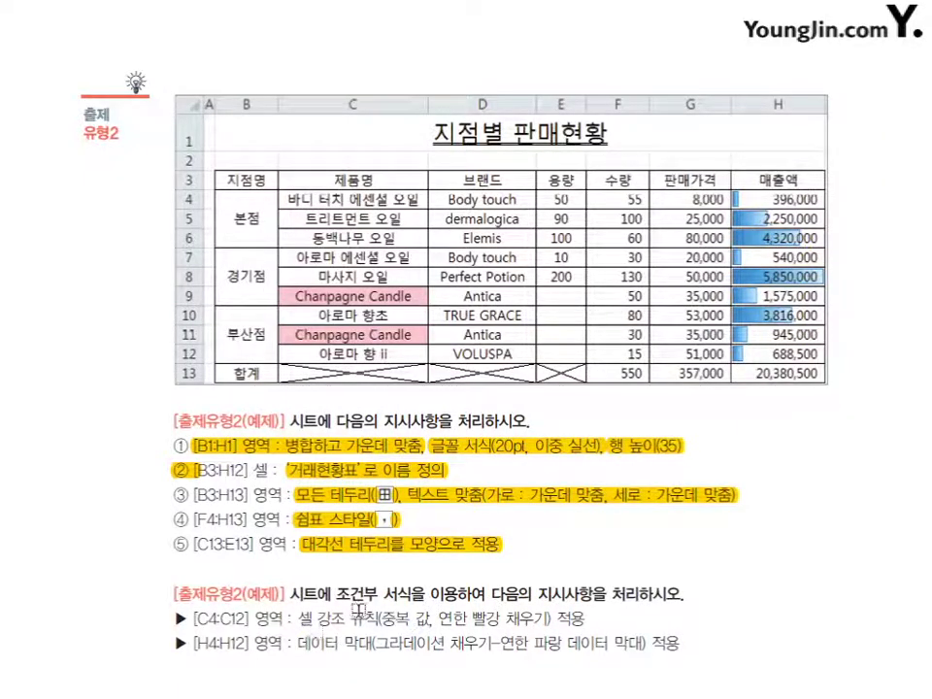
pyautogui.moveTo(337, 593); pyautogui.dragTo(417, 597)
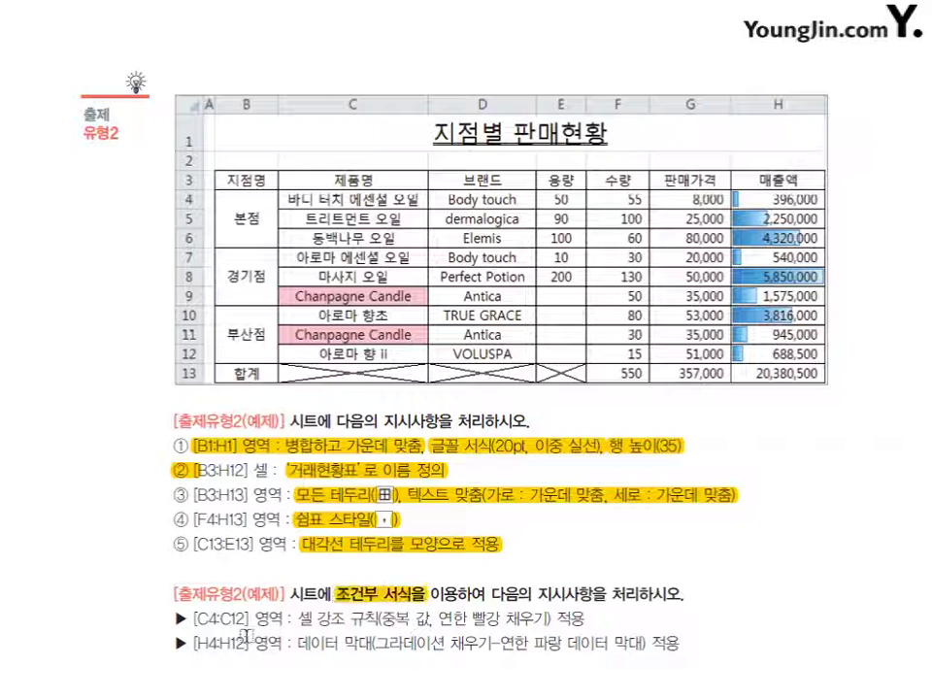
pyautogui.moveTo(193, 620); pyautogui.dragTo(539, 624)
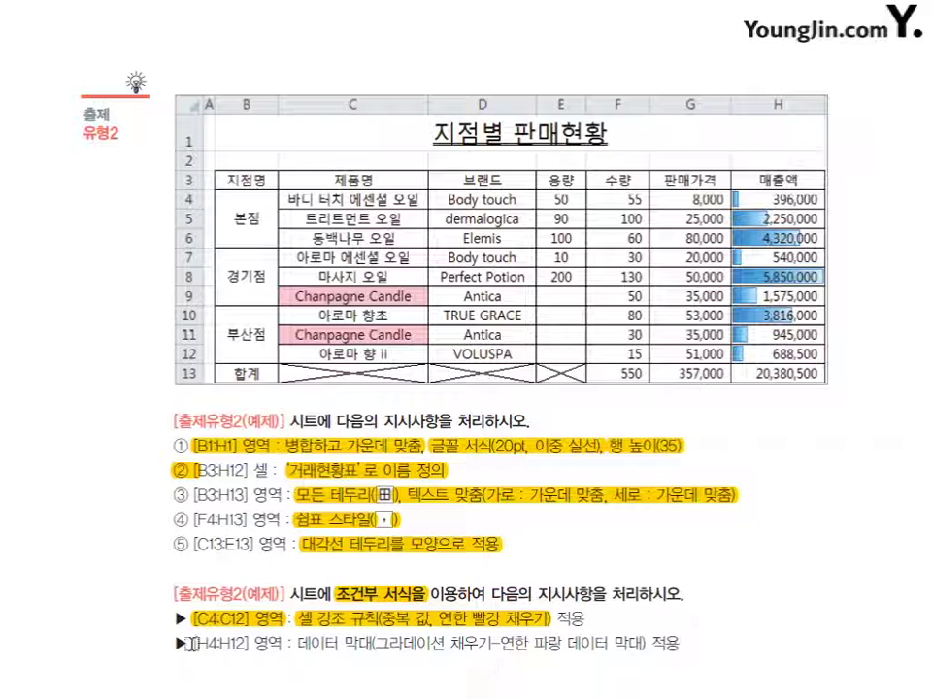
pyautogui.moveTo(190, 644); pyautogui.dragTo(284, 644)
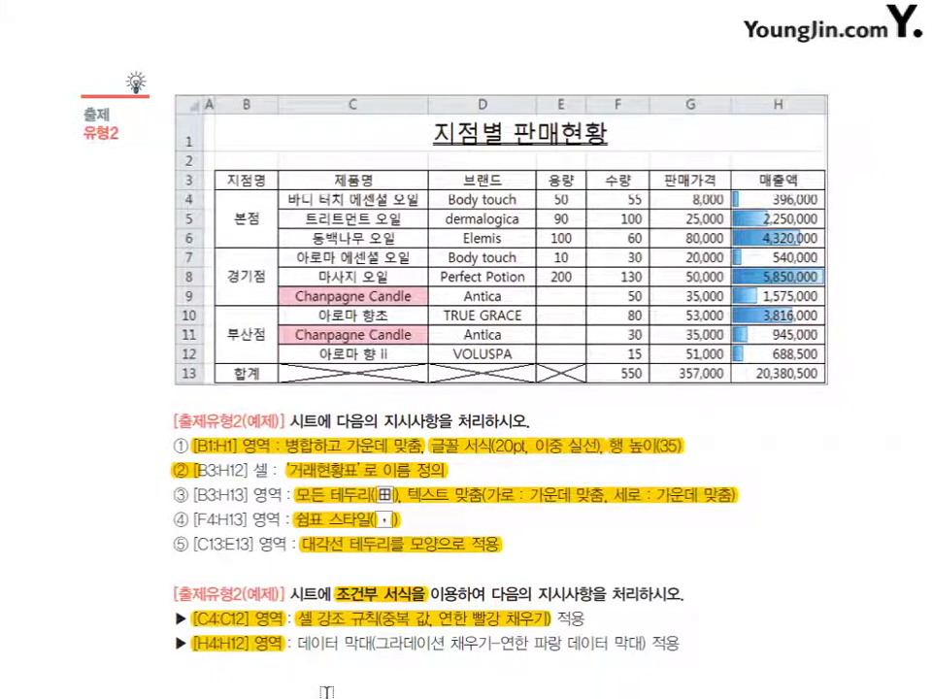
pyautogui.moveTo(300, 644); pyautogui.dragTo(648, 653)
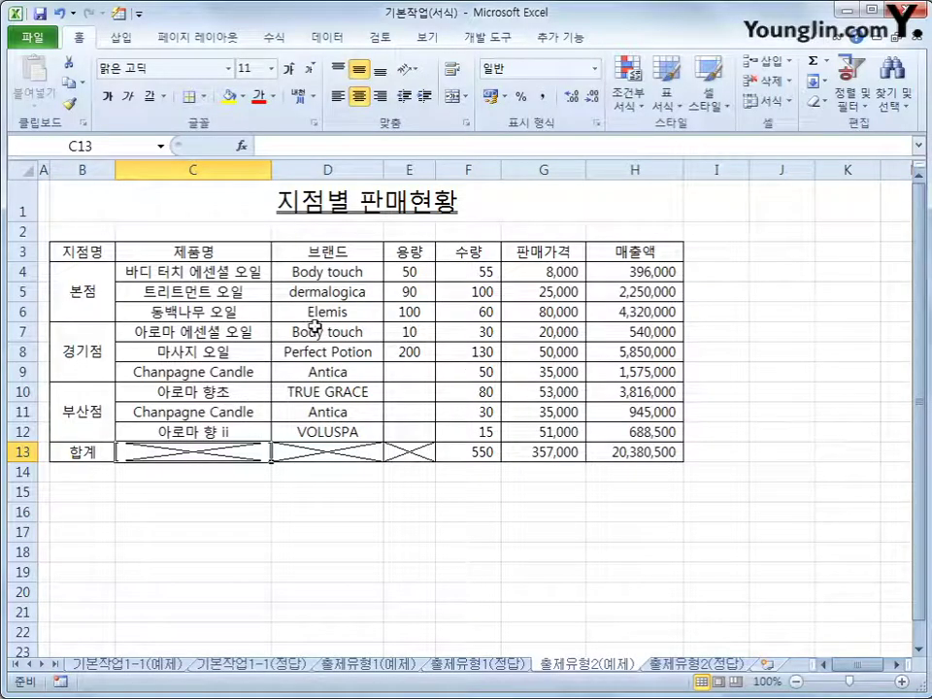
# Highlight duplicate values in the product names C4:C12 with the light red fill (연한 빨강 채우기) using conditional formatting
pyautogui.moveTo(212, 277); pyautogui.dragTo(194, 433)
pyautogui.click(631, 109)
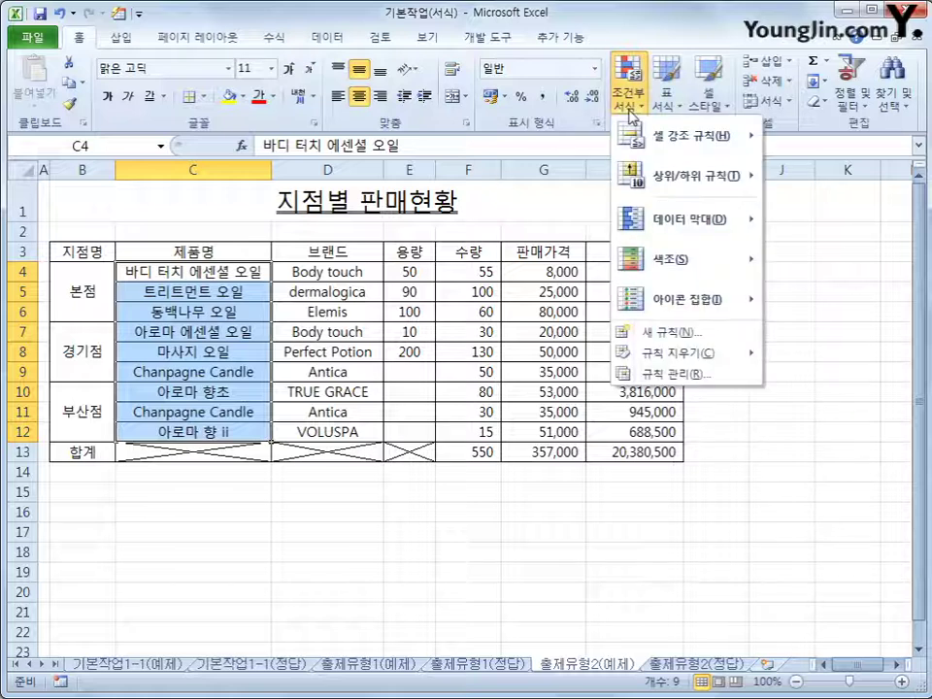
pyautogui.moveTo(687, 146)
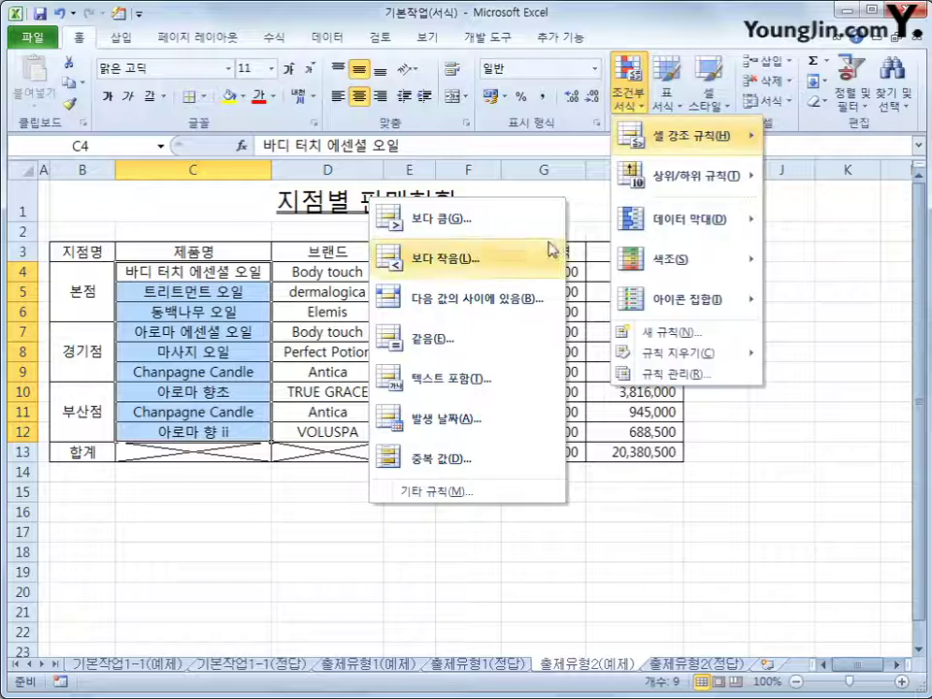
pyautogui.click(454, 461)
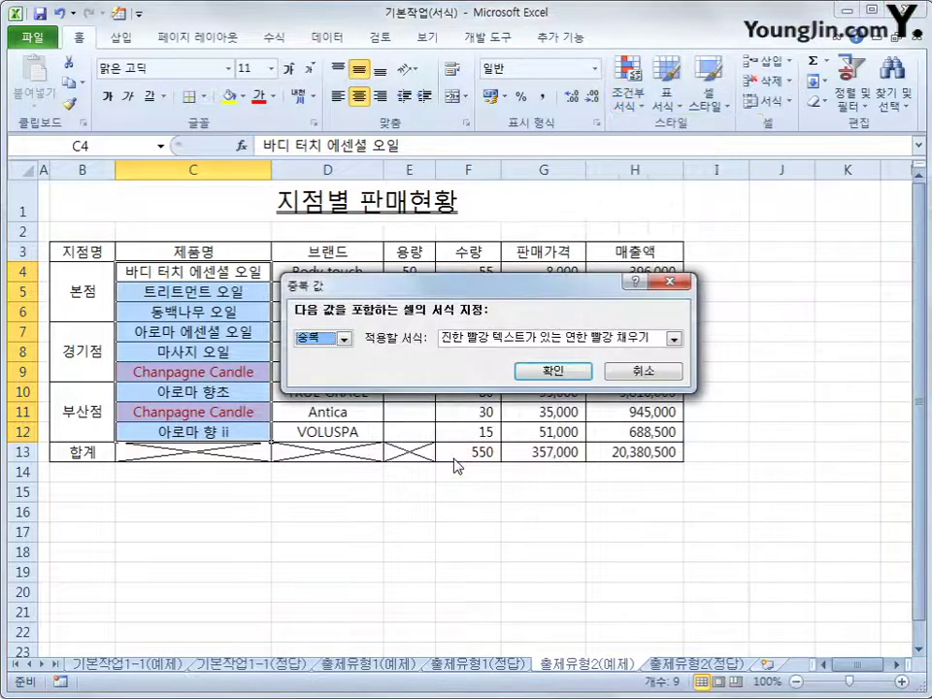
pyautogui.click(673, 339)
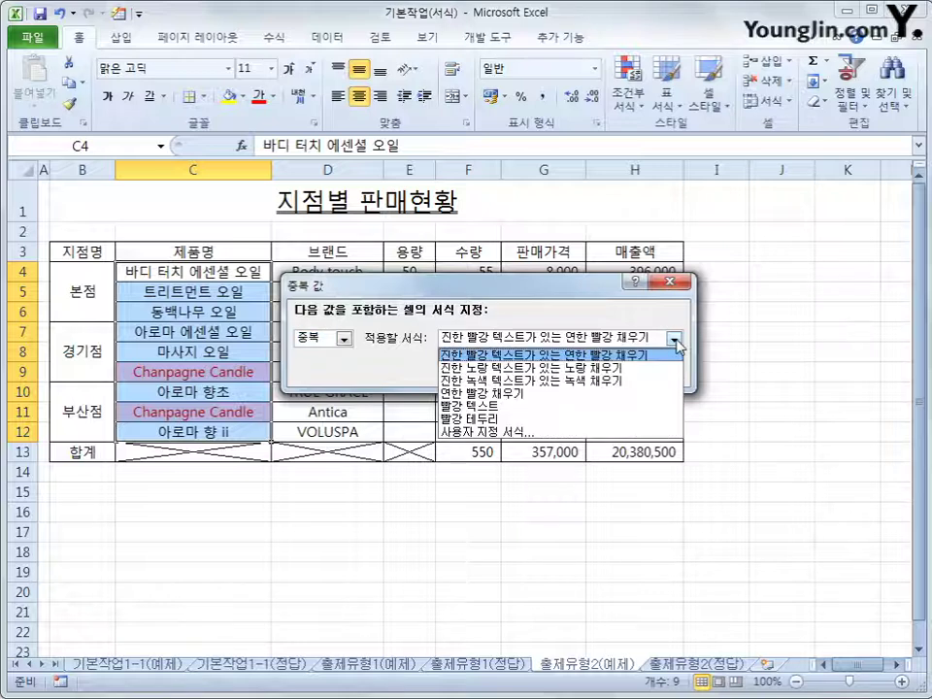
pyautogui.click(648, 393)
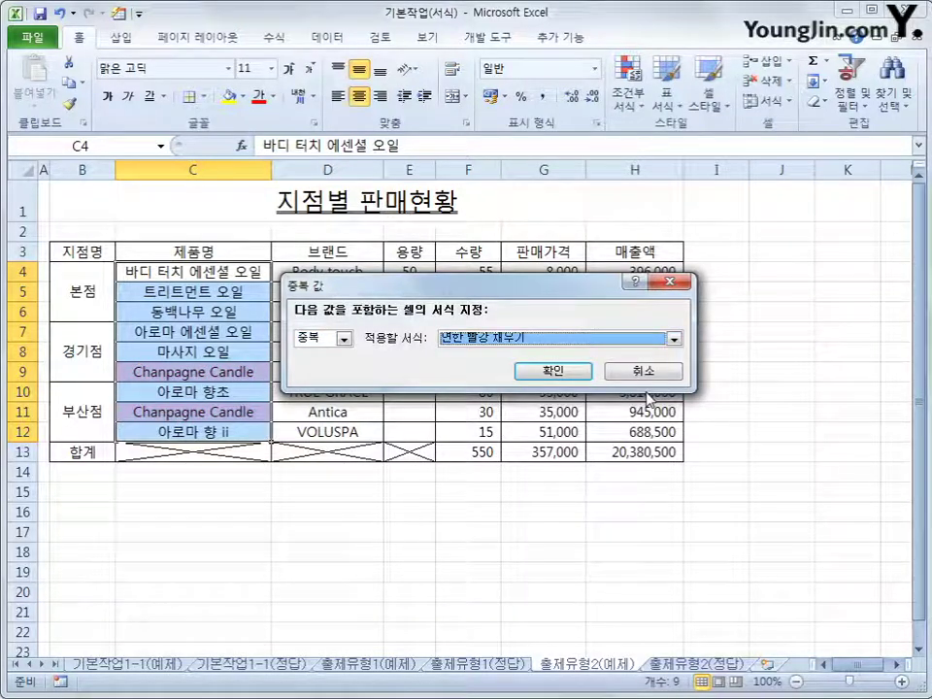
pyautogui.click(534, 369)
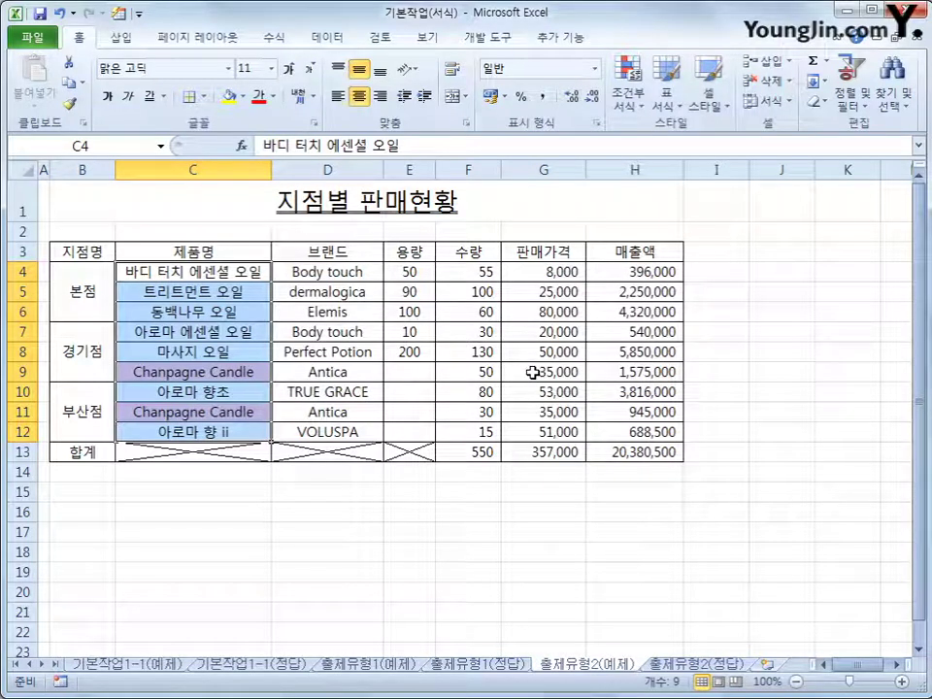
# Add light blue gradient-fill data bars to the sales amounts in H4:H12 with conditional formatting
pyautogui.moveTo(636, 275); pyautogui.dragTo(648, 436)
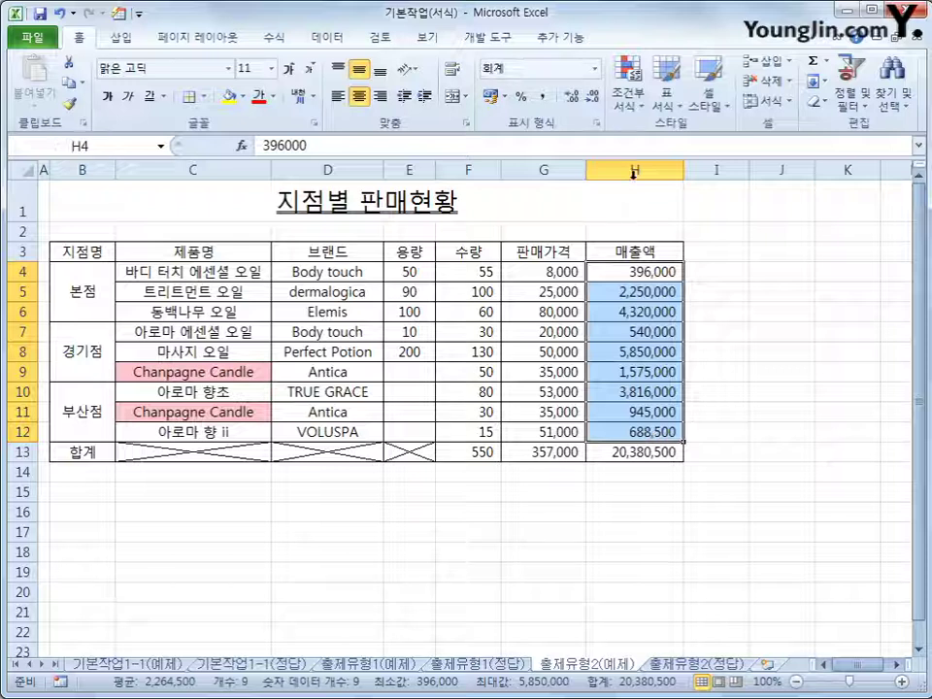
pyautogui.click(629, 89)
pyautogui.moveTo(682, 225)
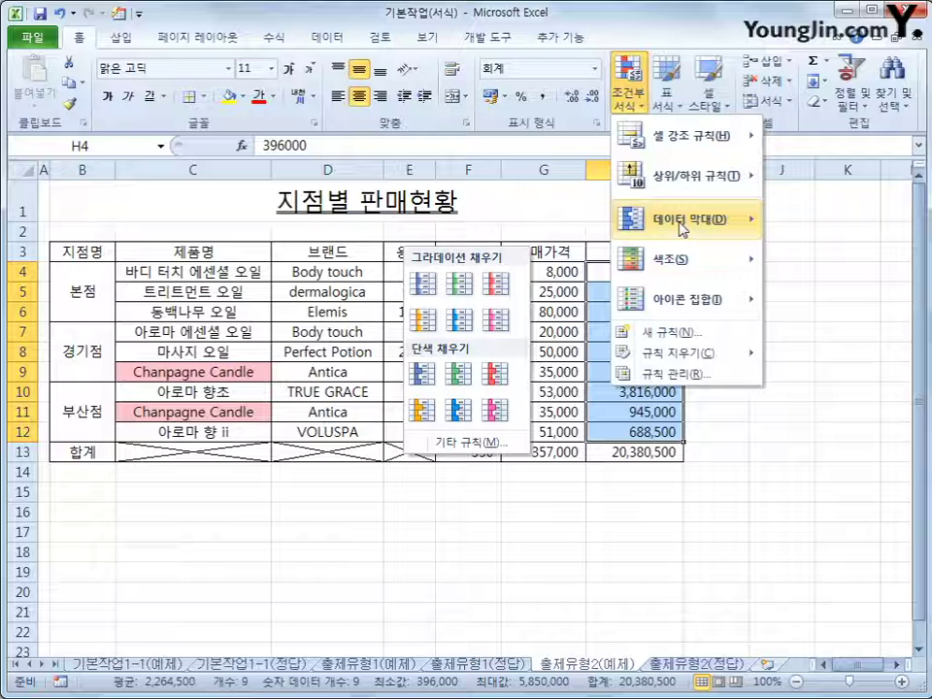
pyautogui.click(461, 327)
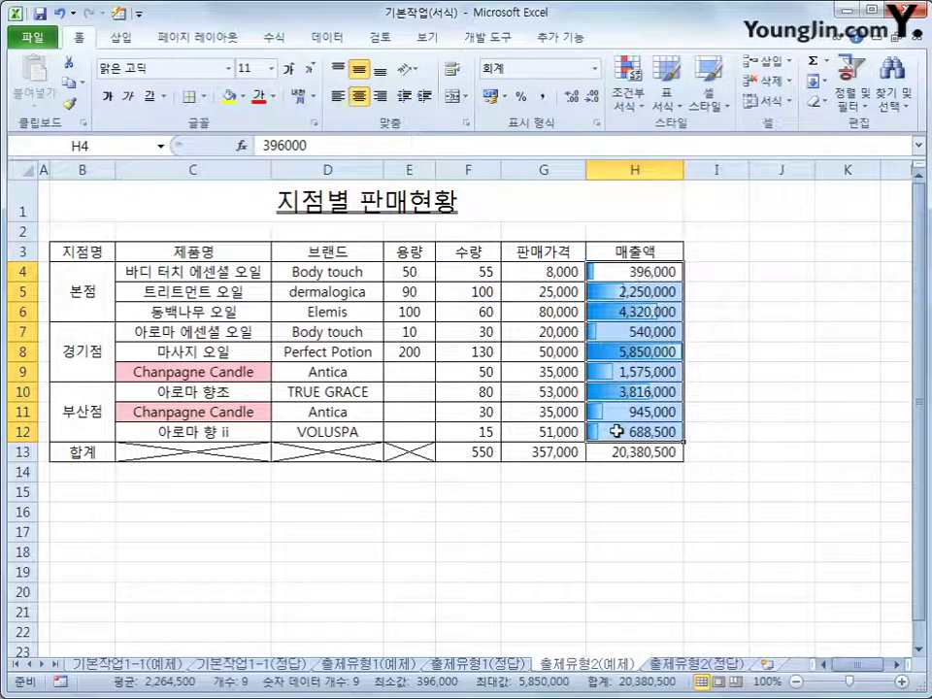
pyautogui.click(649, 312)
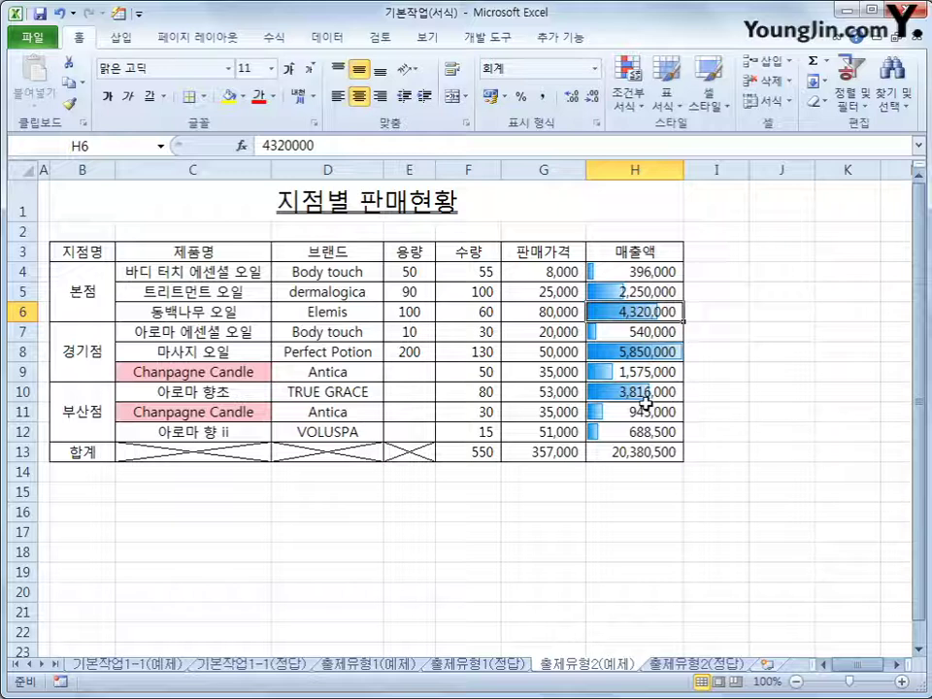
pyautogui.click(705, 558)
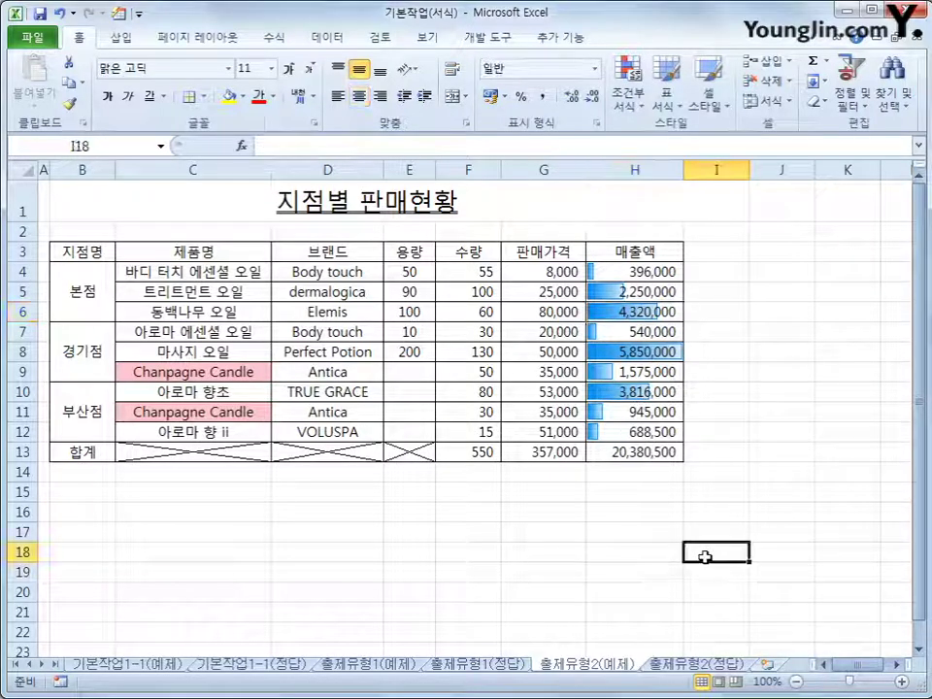
# Compare the finished table on the 출제유형2(예제) sheet with the answer on the 출제유형2(정답) sheet
pyautogui.click(686, 665)
pyautogui.click(622, 665)
pyautogui.click(655, 664)
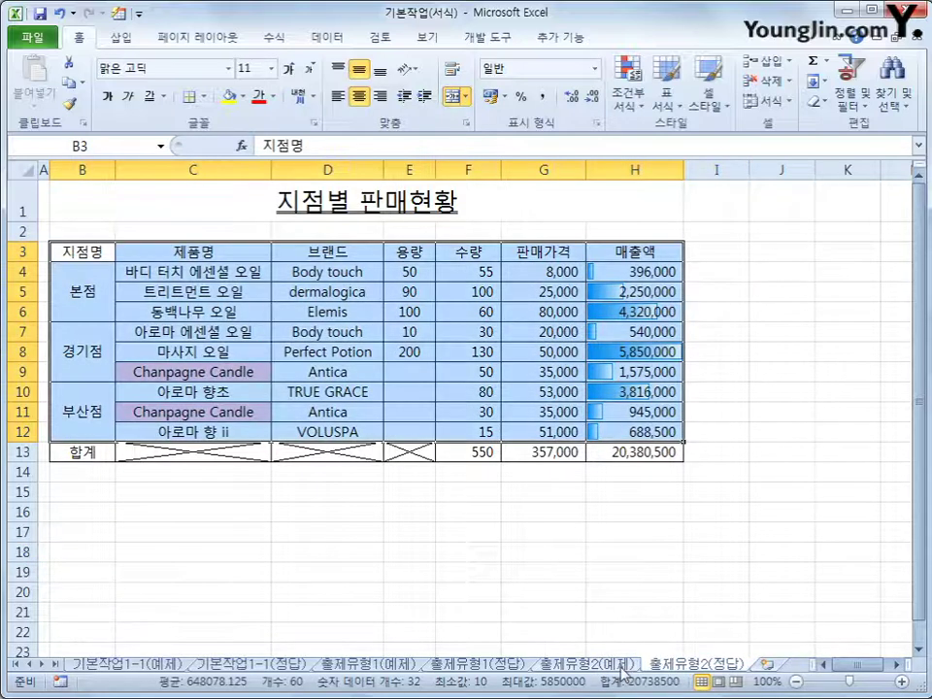
pyautogui.click(622, 665)
pyautogui.click(635, 592)
pyautogui.click(652, 664)
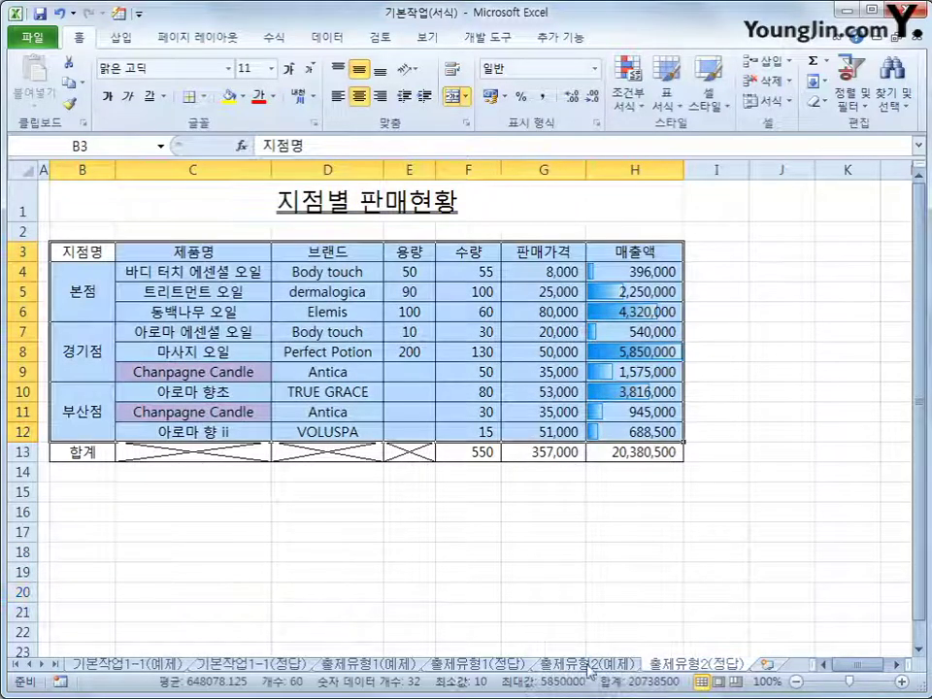
pyautogui.click(743, 549)
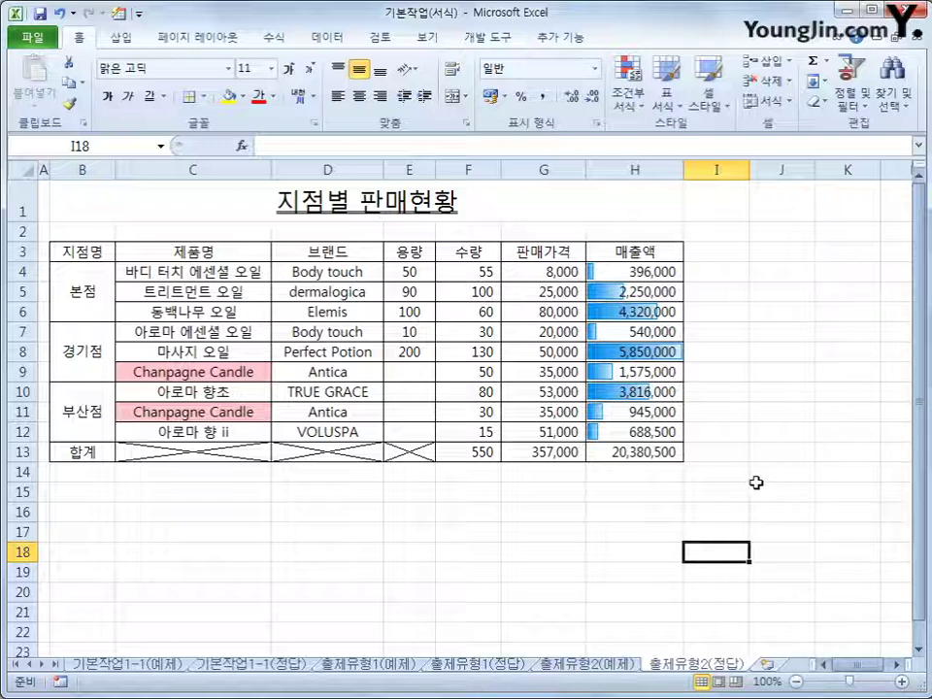
pyautogui.click(587, 665)
pyautogui.click(670, 665)
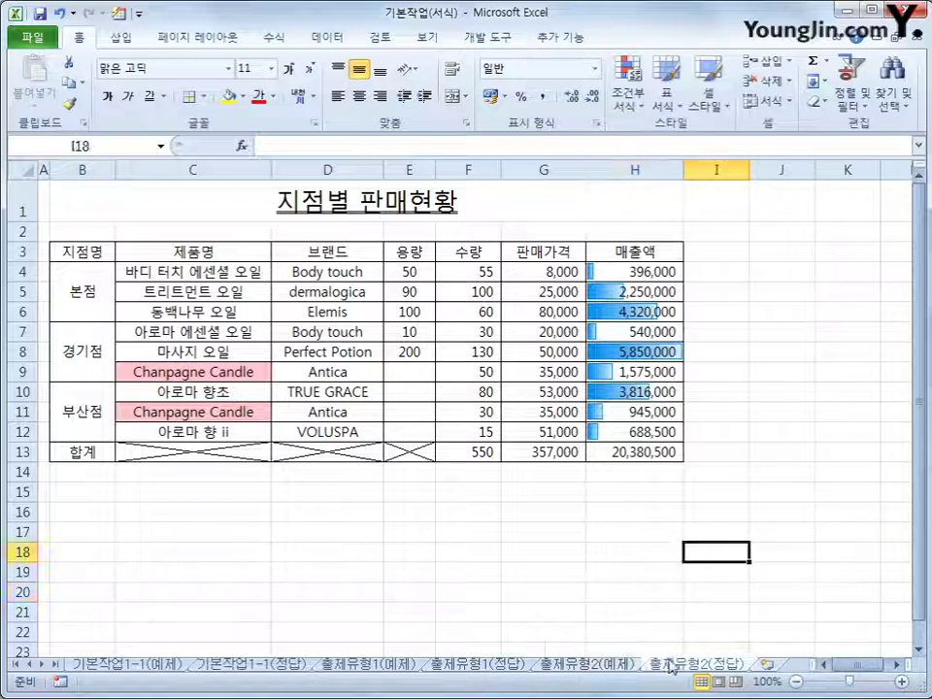
pyautogui.click(750, 585)
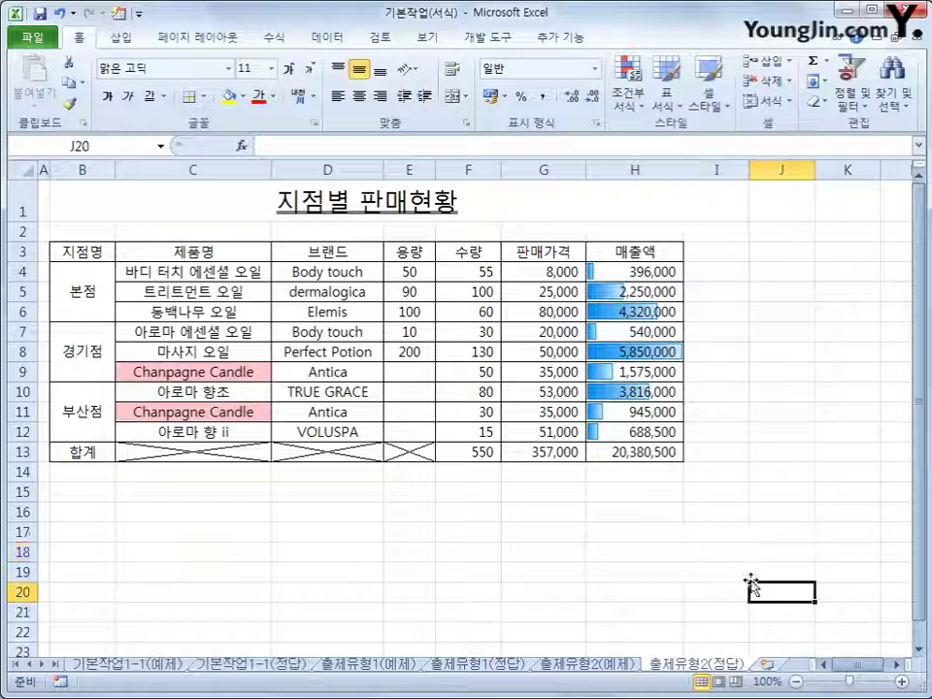